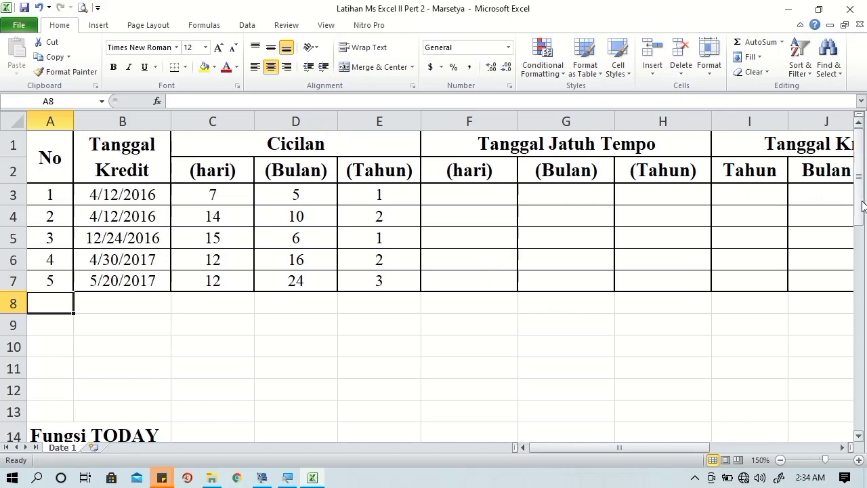
Select the five Tanggal Kredit dates in B3:B7
scroll(830, 330, down, 3)
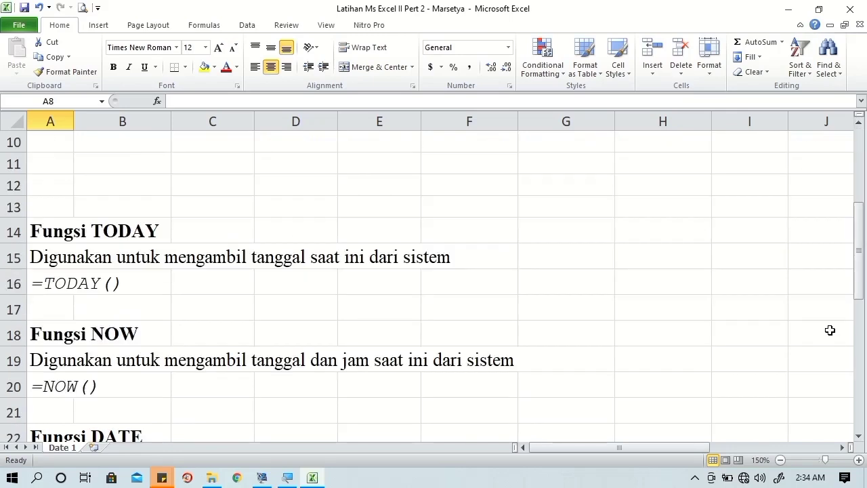
scroll(830, 330, down, 1)
scroll(829, 330, down, 2)
scroll(830, 330, up, 1)
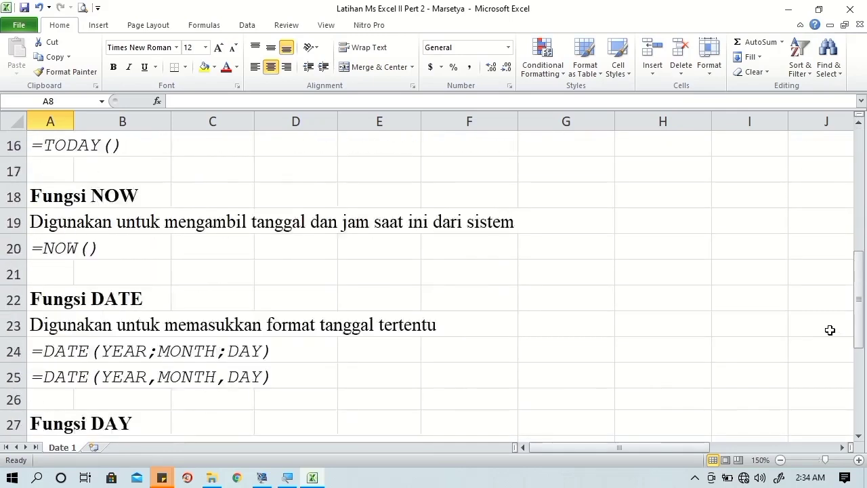
scroll(830, 330, up, 1)
scroll(843, 291, down, 1)
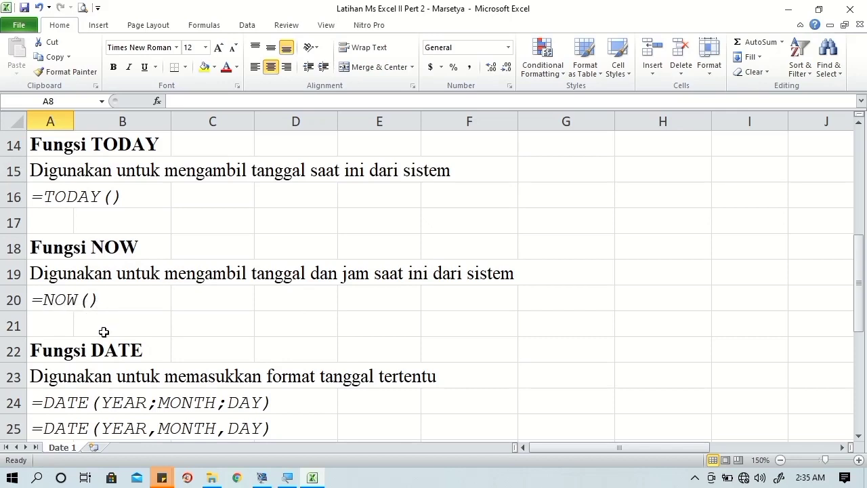
scroll(594, 403, down, 1)
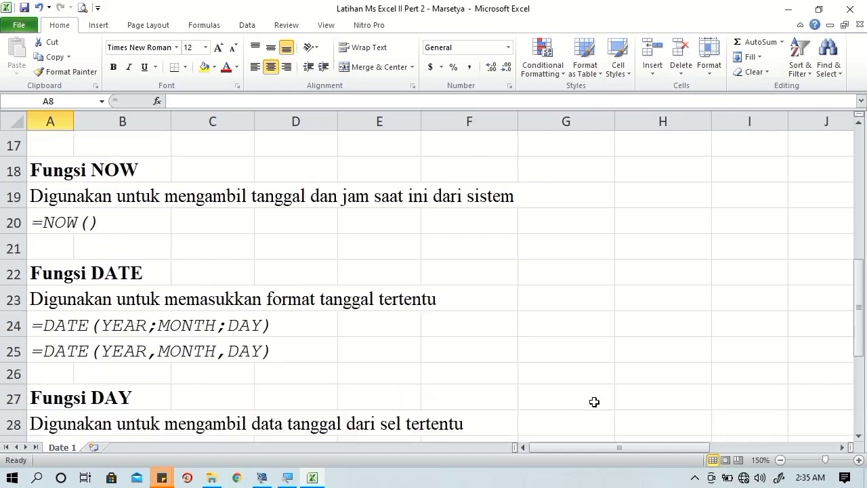
scroll(594, 402, down, 1)
scroll(594, 403, down, 1)
scroll(594, 403, up, 1)
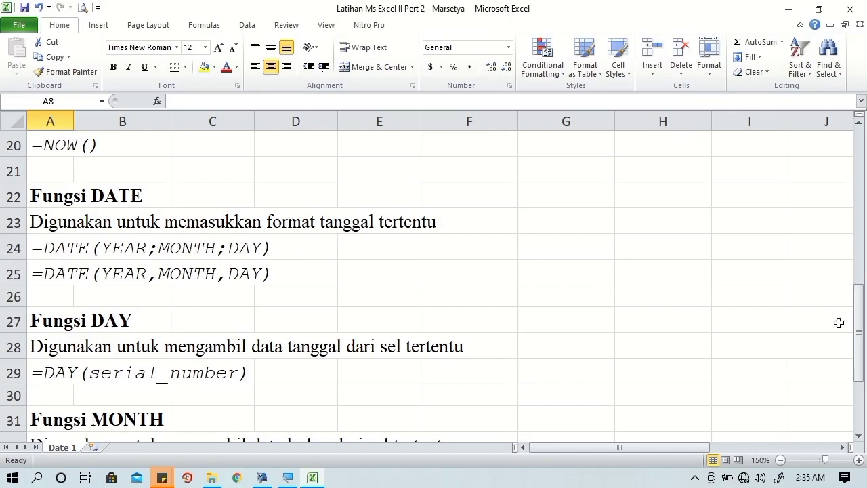
click(858, 437)
click(858, 438)
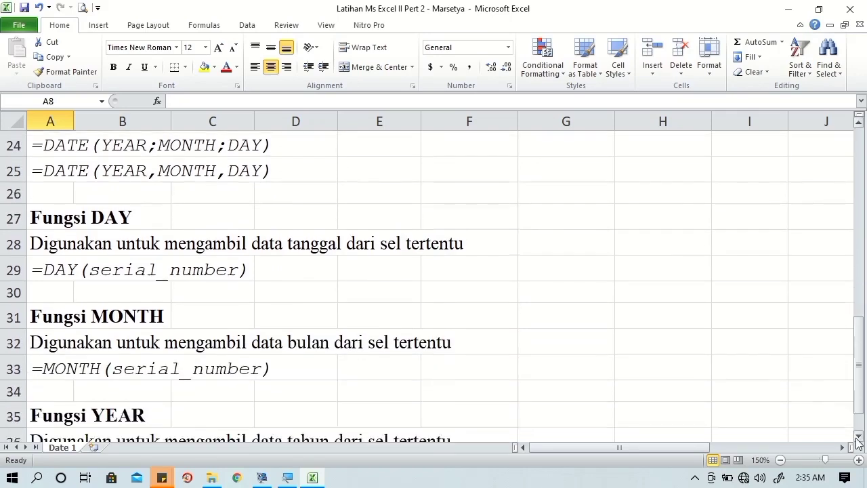
click(858, 438)
click(858, 438)
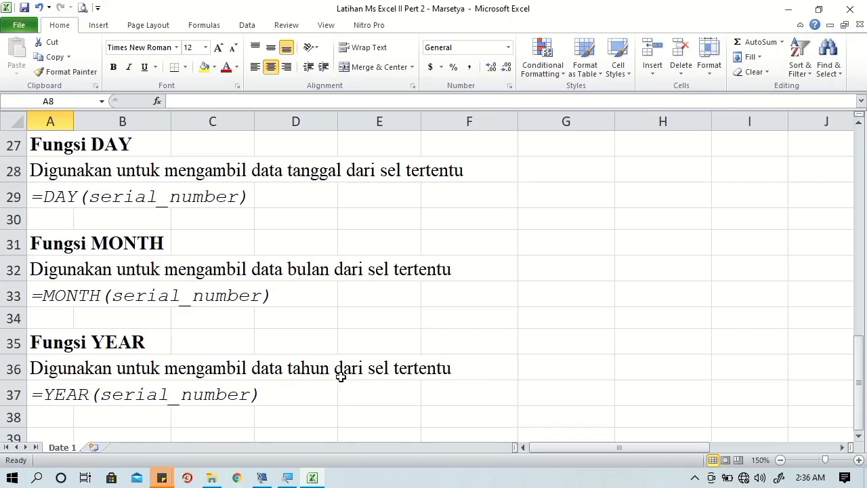
scroll(340, 376, up, 2)
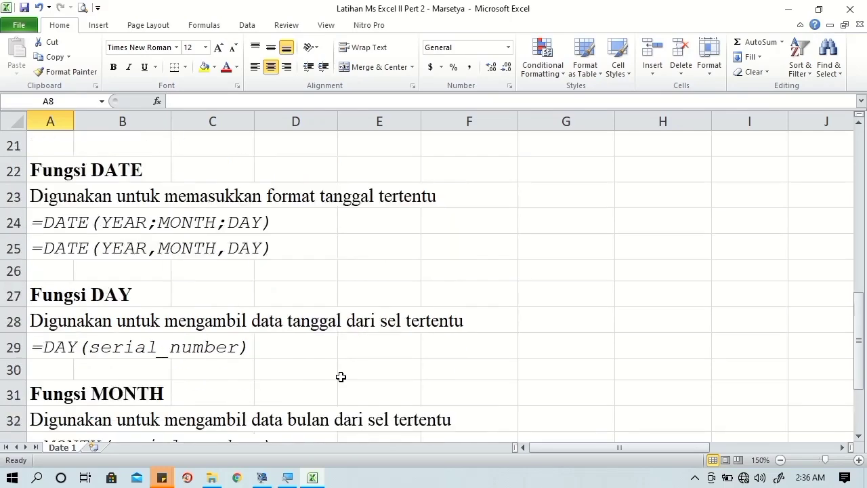
scroll(341, 376, up, 4)
scroll(341, 377, up, 3)
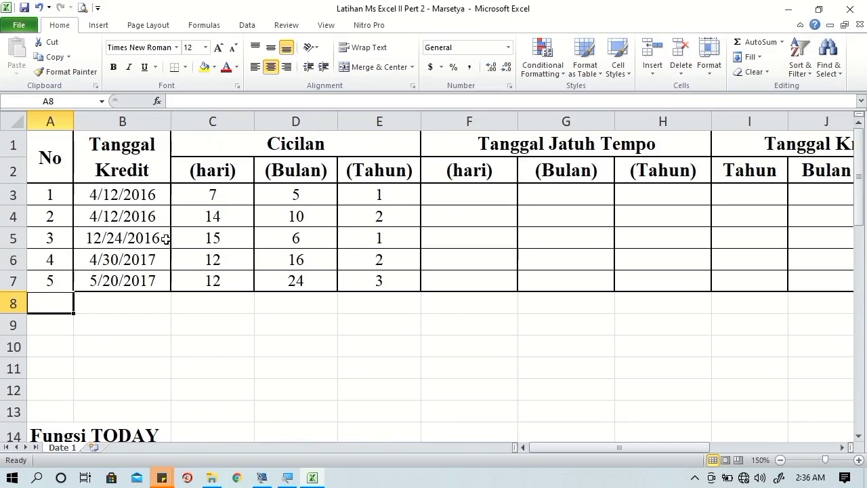
click(144, 195)
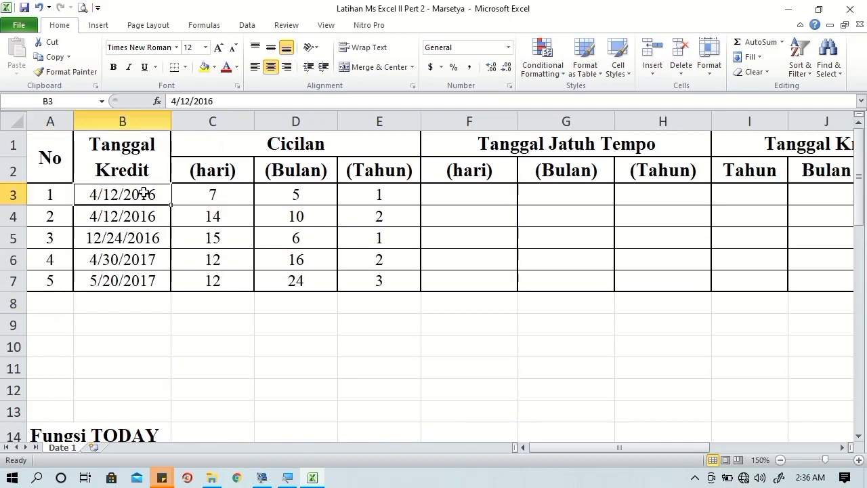
drag(144, 195, 141, 281)
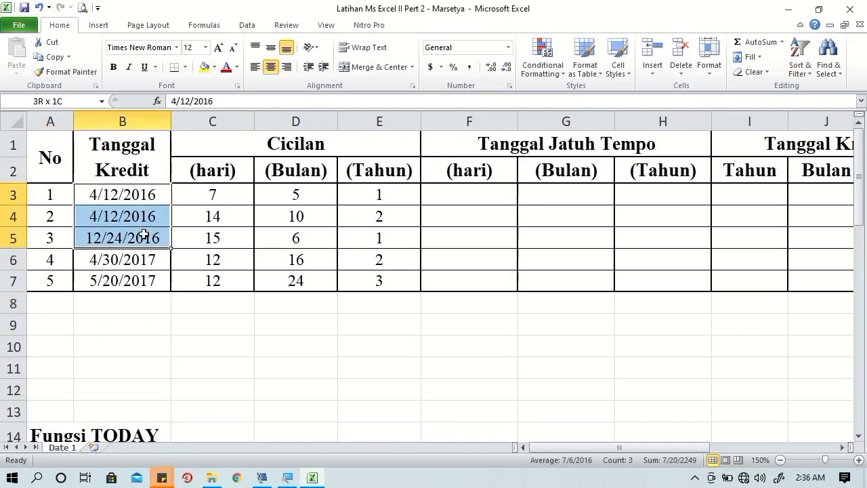
Give the selected dates the custom format dd mmm yyyy, e.g. 12 Apr 2016
right_click(141, 280)
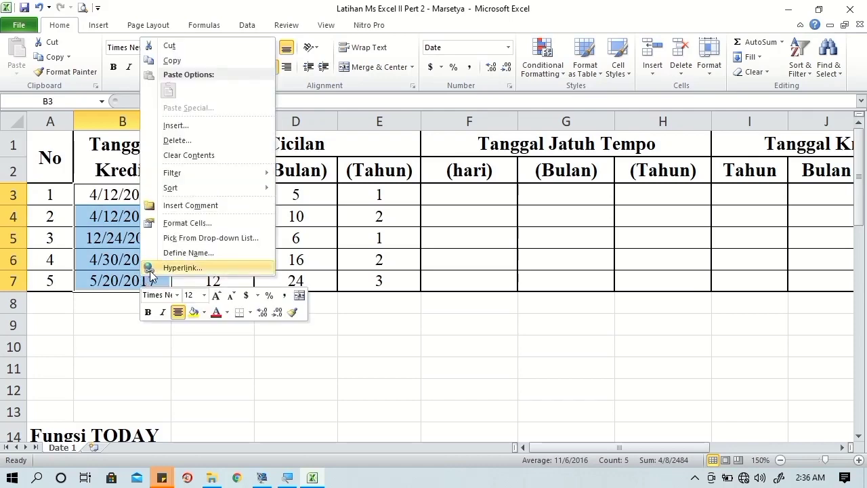
click(178, 223)
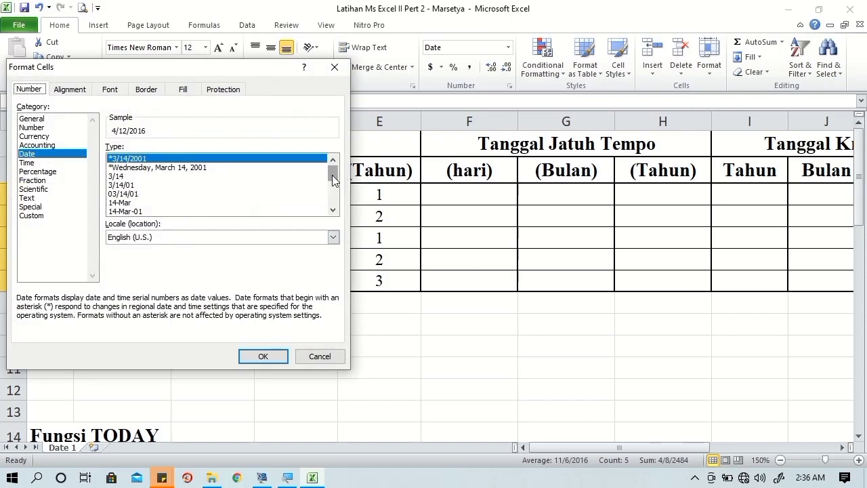
drag(331, 174, 331, 193)
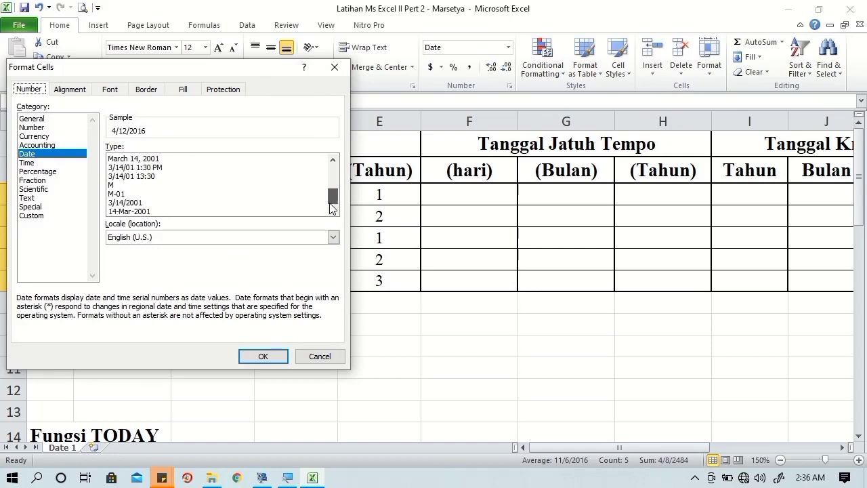
click(46, 216)
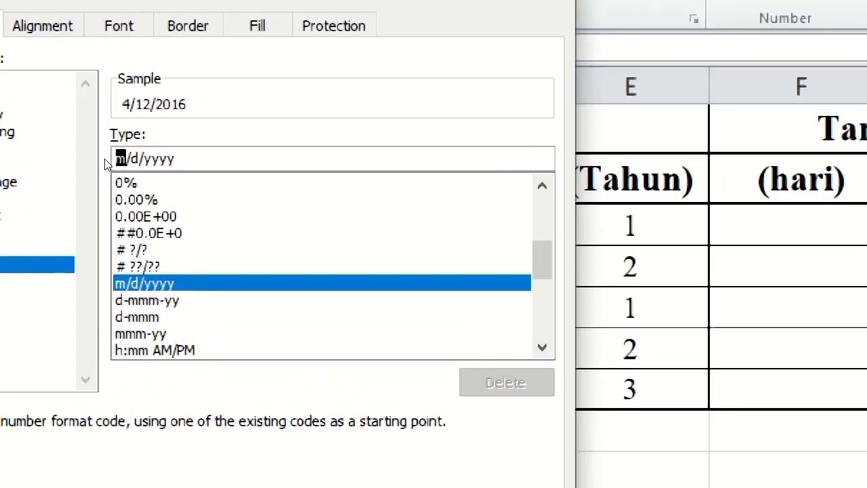
key(Delete)
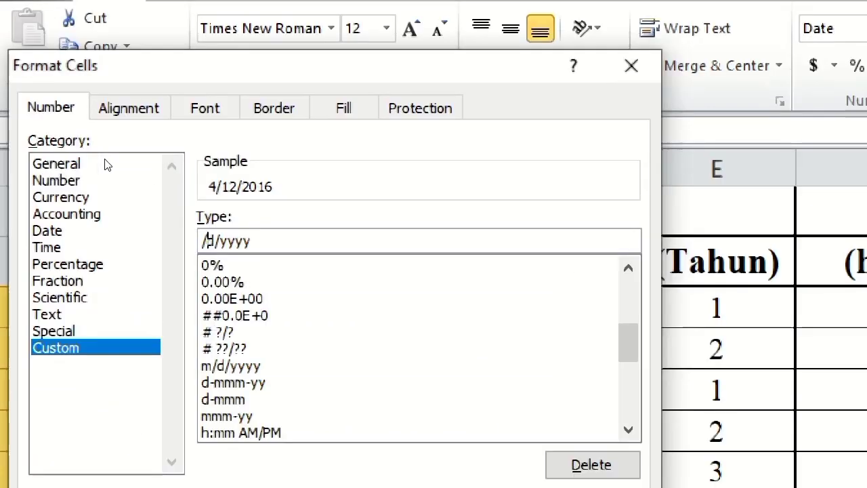
key(Delete)
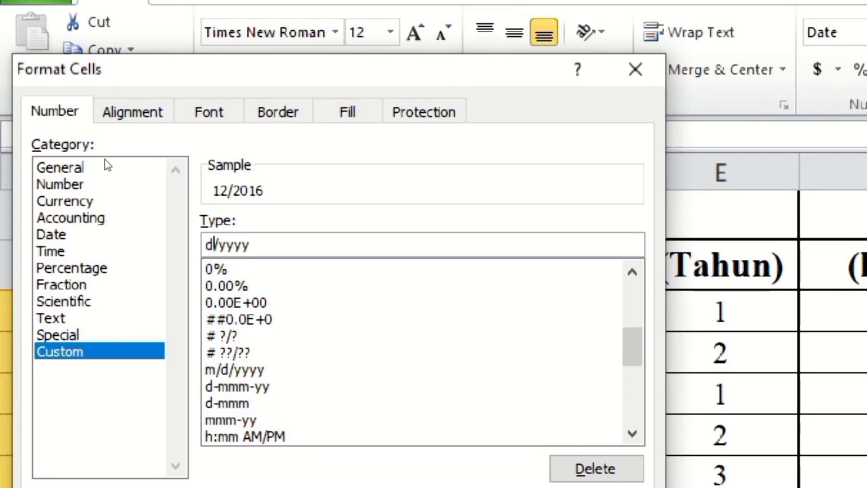
text(d mm)
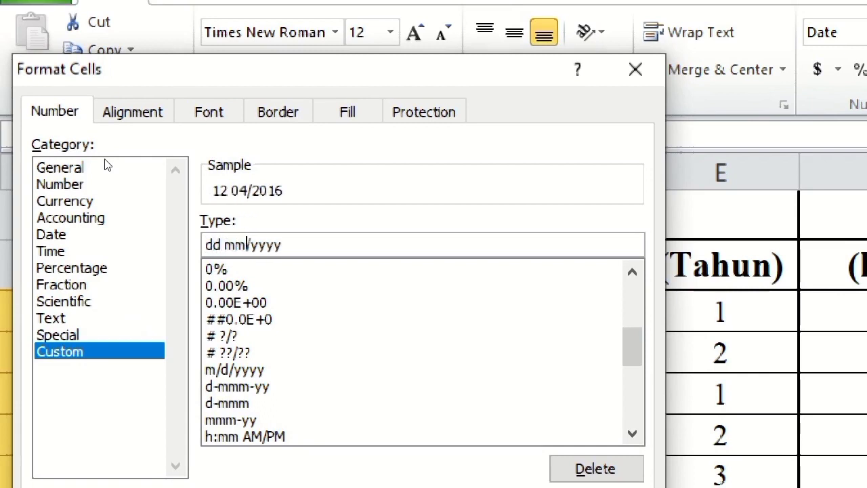
key(Delete)
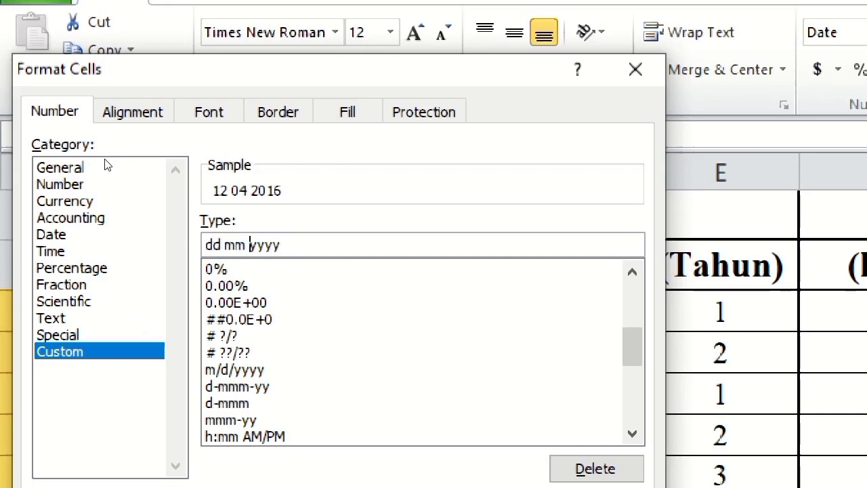
text(m)
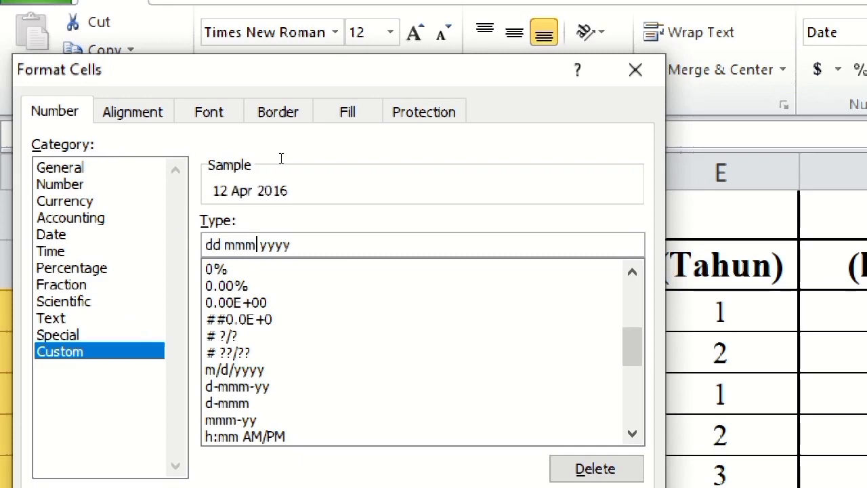
scroll(382, 234, down, 1)
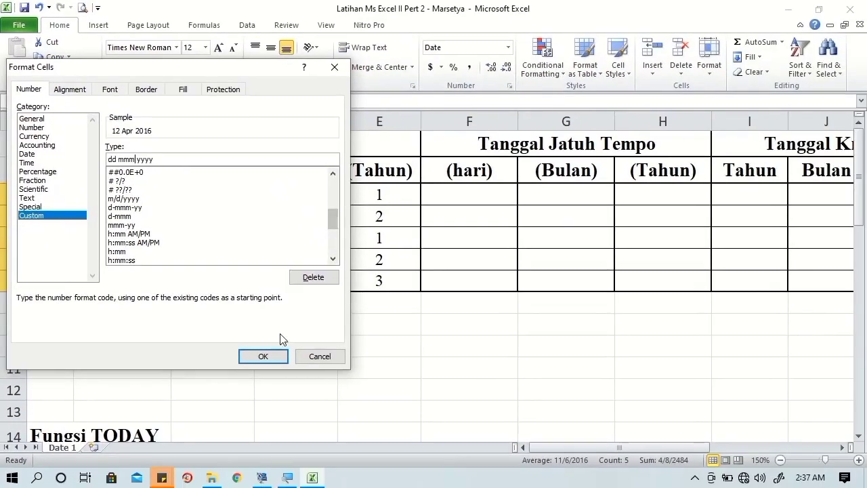
click(262, 355)
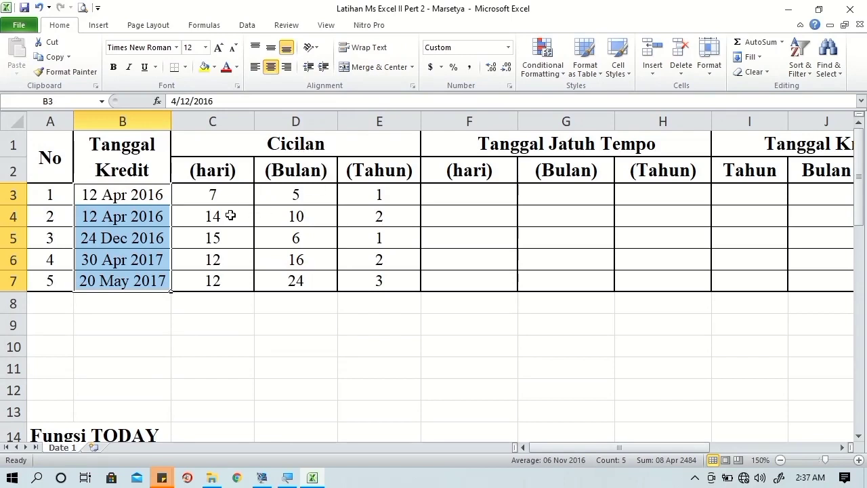
Apply the custom format # "hari" to C3:C7 so values read 7 hari, 14 hari
drag(226, 195, 219, 281)
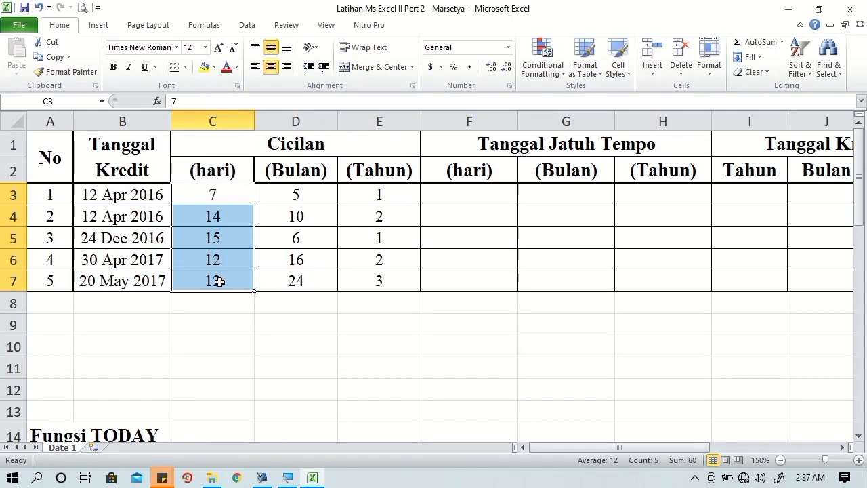
right_click(220, 283)
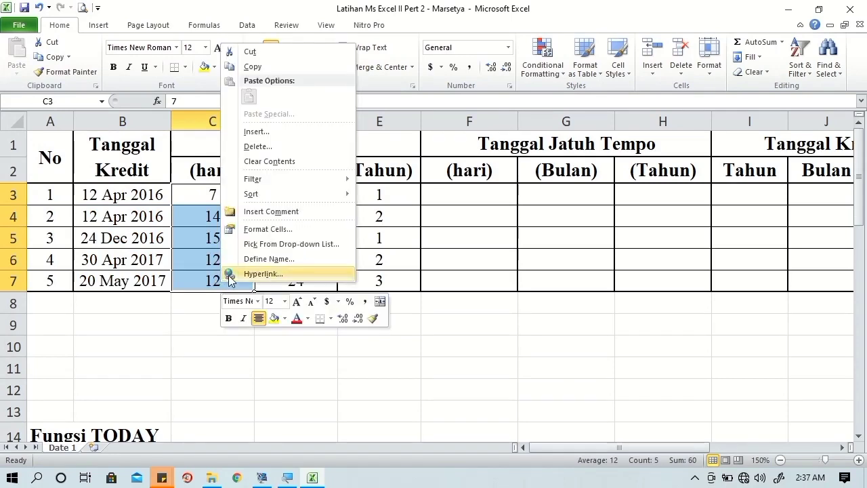
click(252, 230)
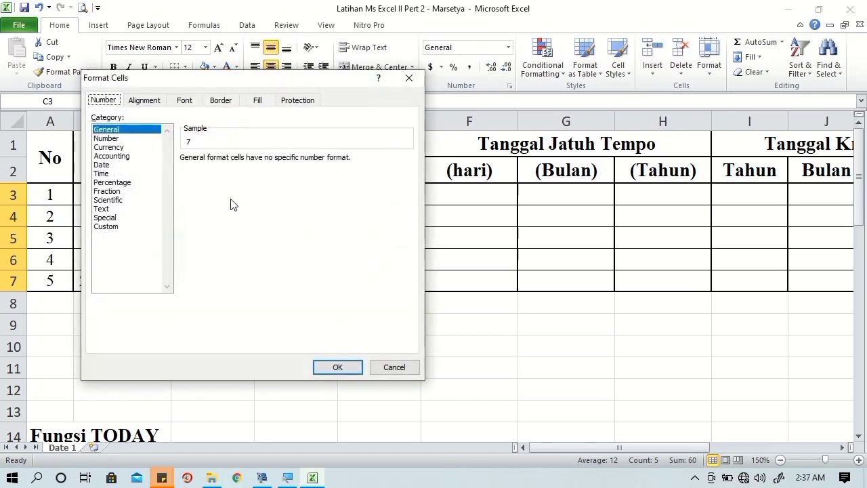
click(115, 227)
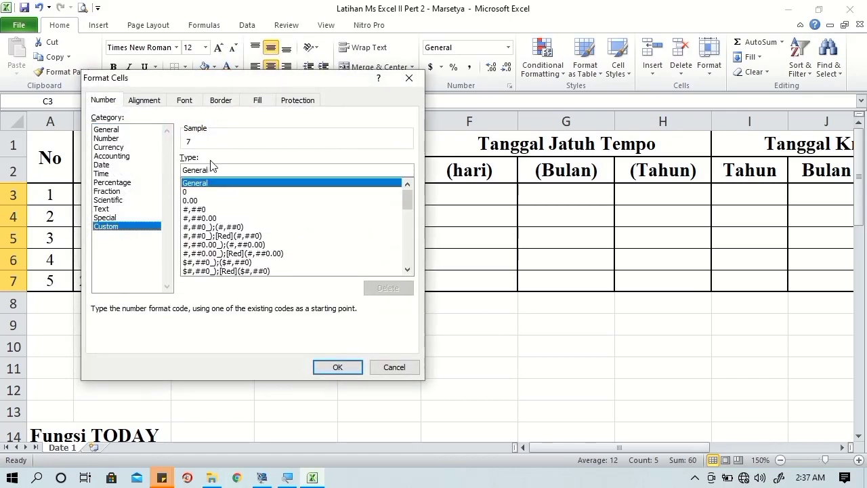
double_click(203, 169)
drag(213, 81, 422, 67)
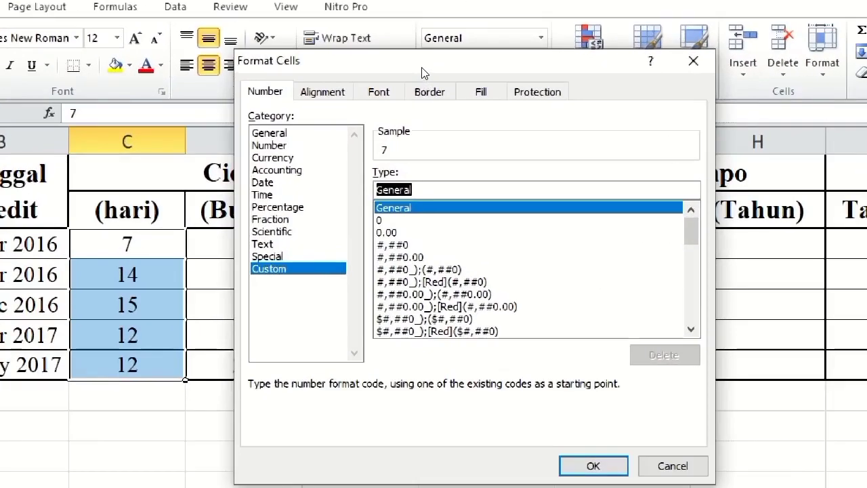
text(#)
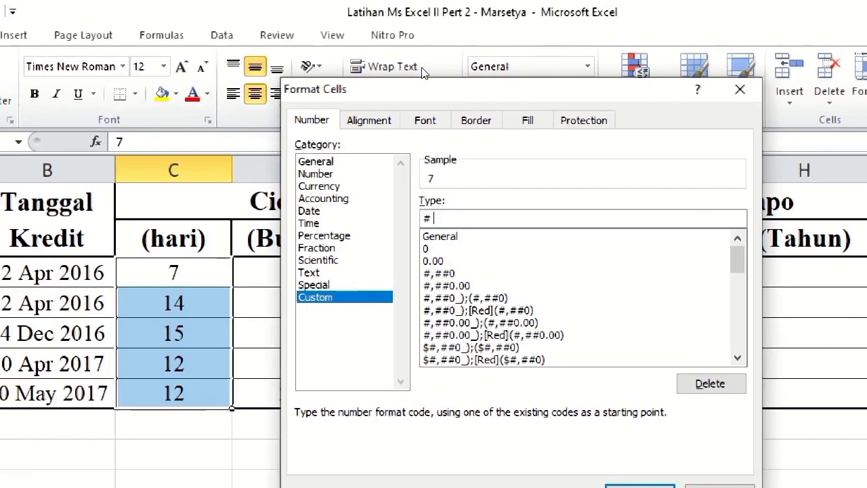
text( :)
key(BackSpace)
text(")
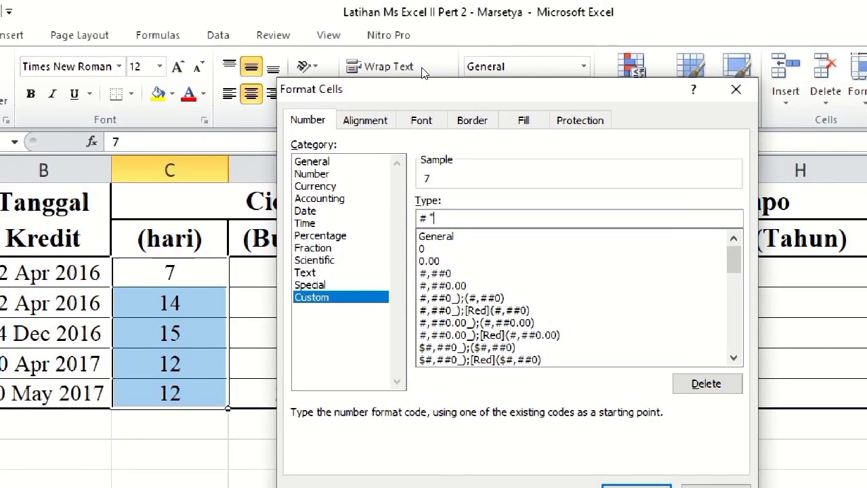
text(h)
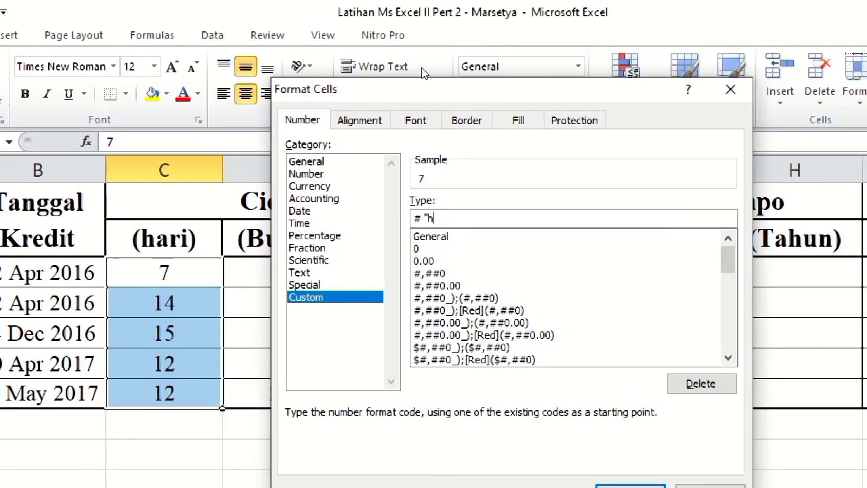
text(ari")
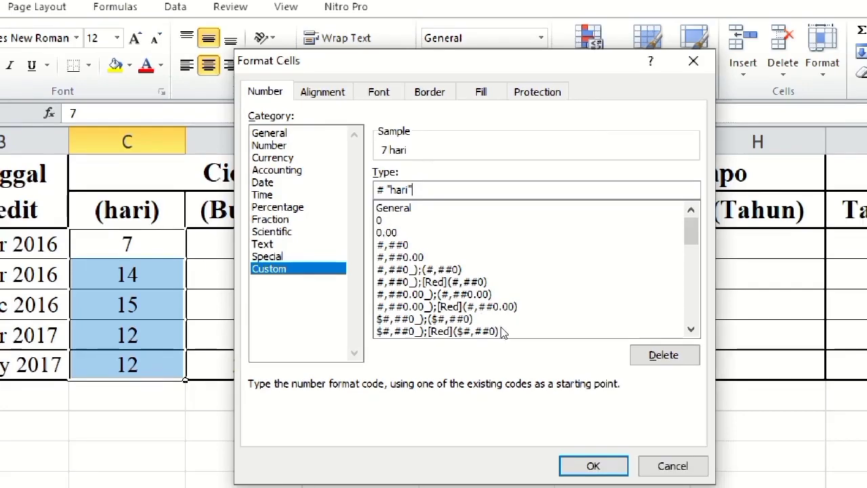
key(Return)
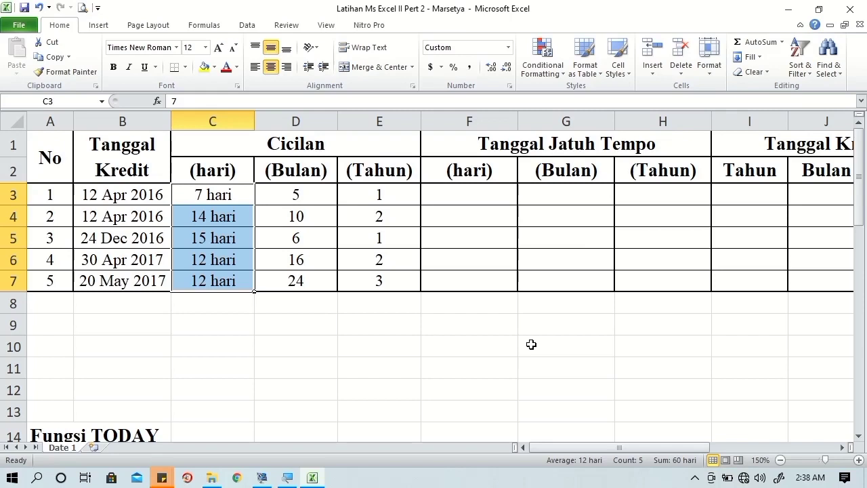
Apply the custom format # "bulan" to D3:D7 so they read 5 bulan through 24 bulan
click(306, 195)
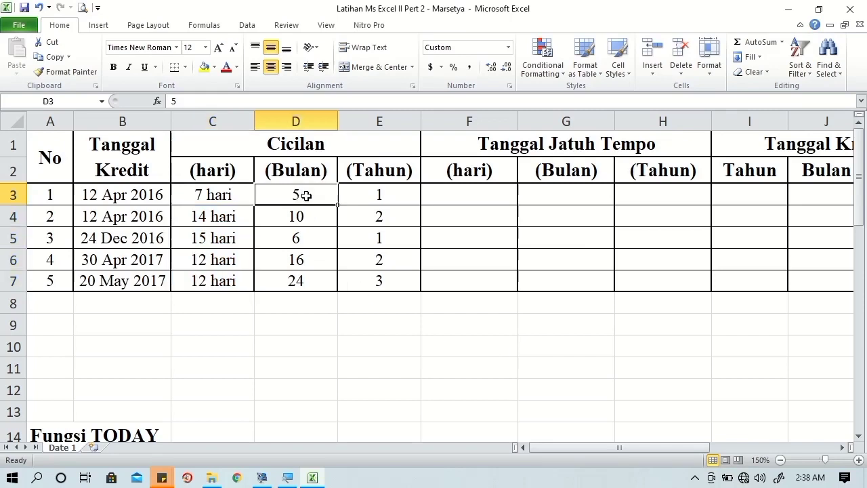
drag(306, 196, 300, 275)
right_click(303, 275)
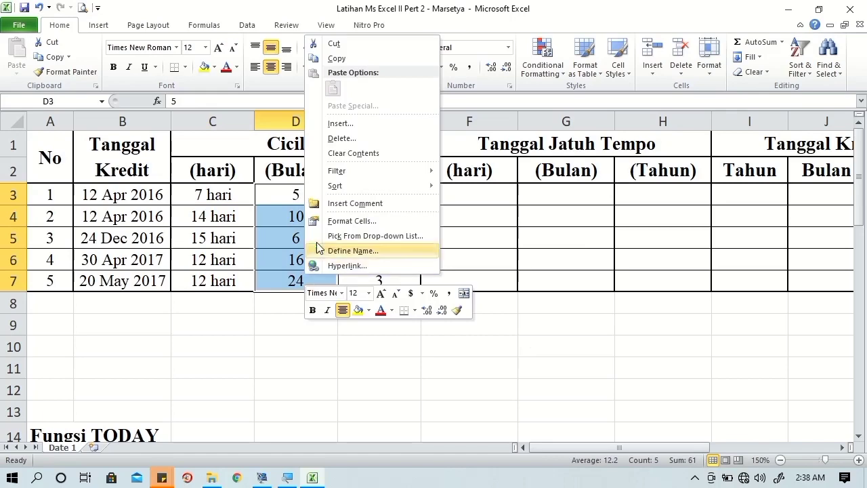
click(325, 221)
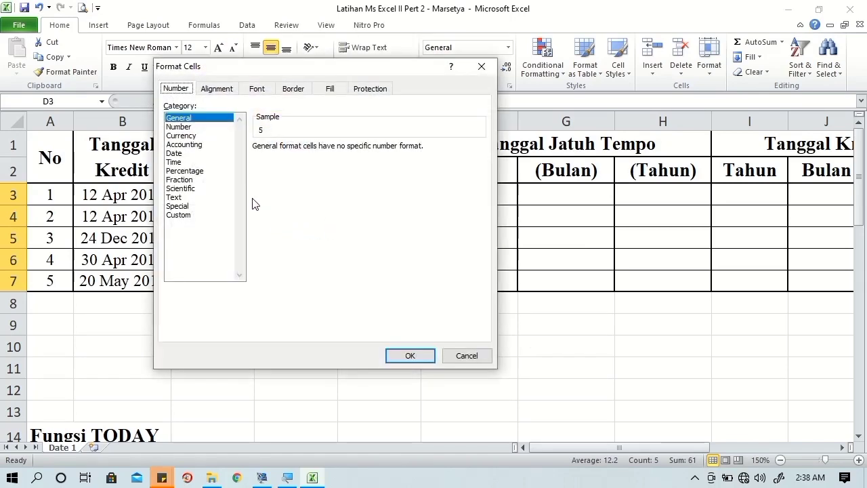
click(179, 215)
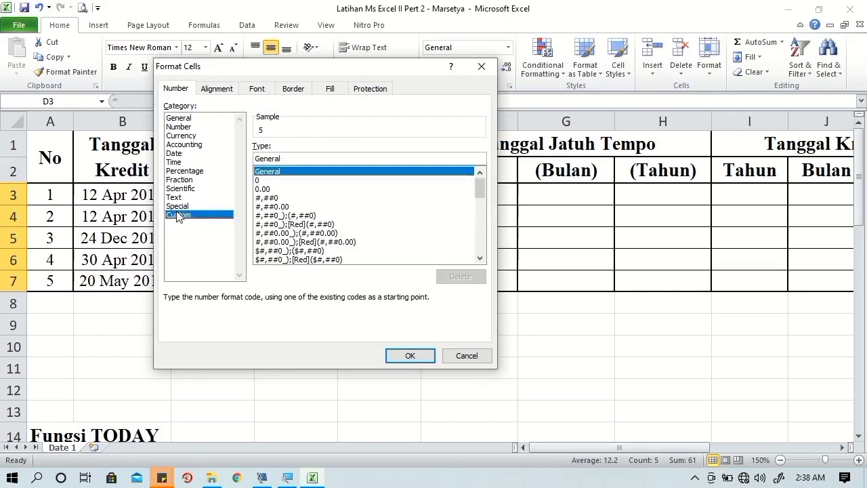
drag(317, 76, 507, 83)
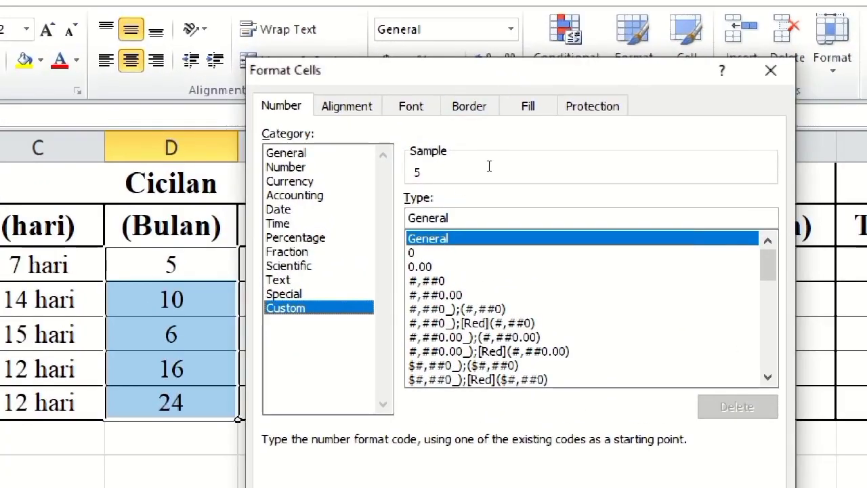
key(ctrl+a)
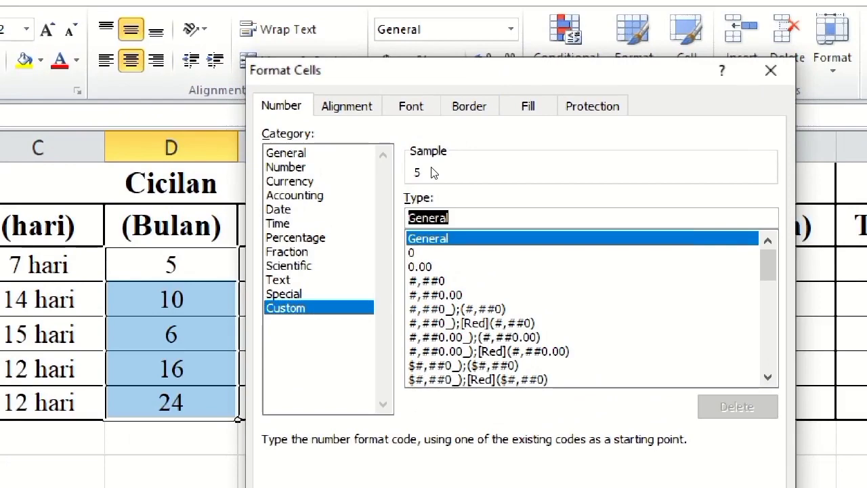
key(BackSpace)
text(#)
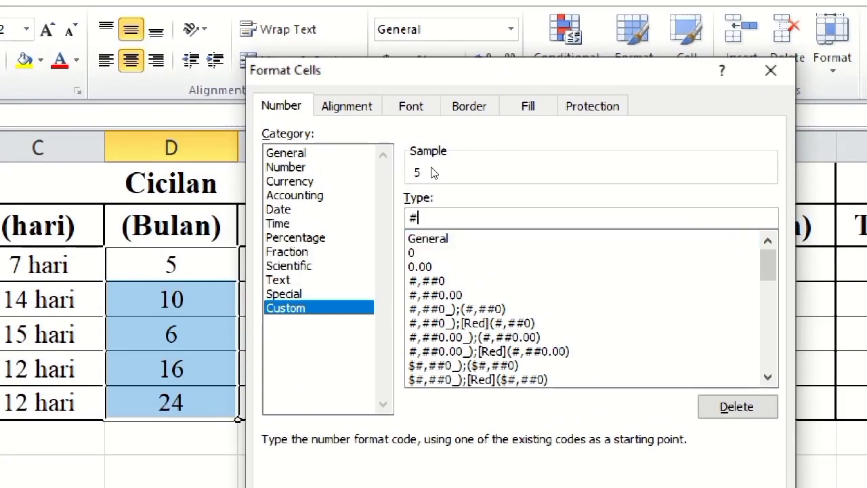
text( ")
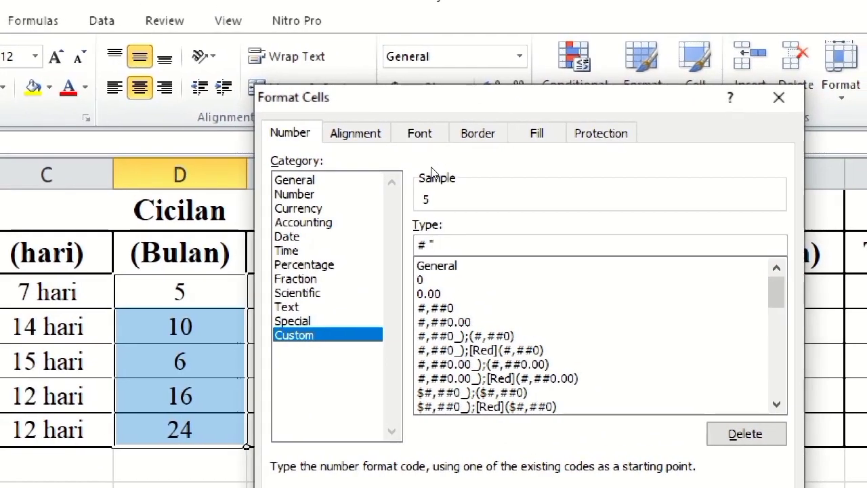
text(bulan")
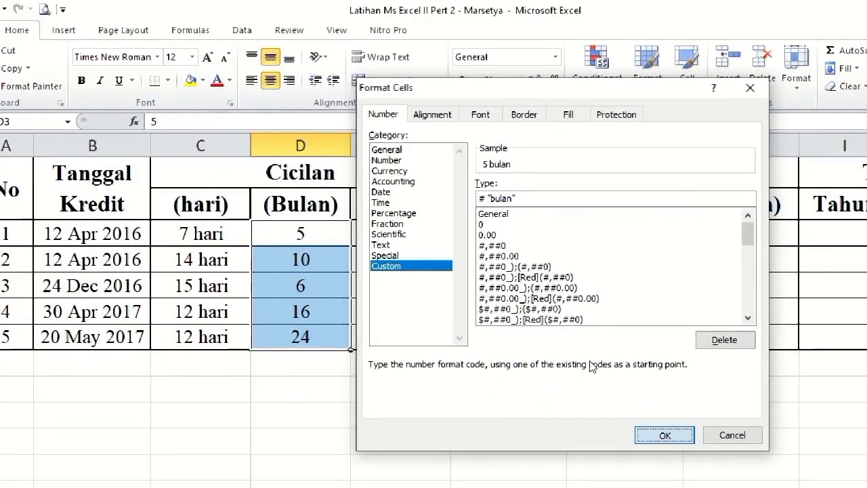
key(Return)
drag(379, 234, 377, 336)
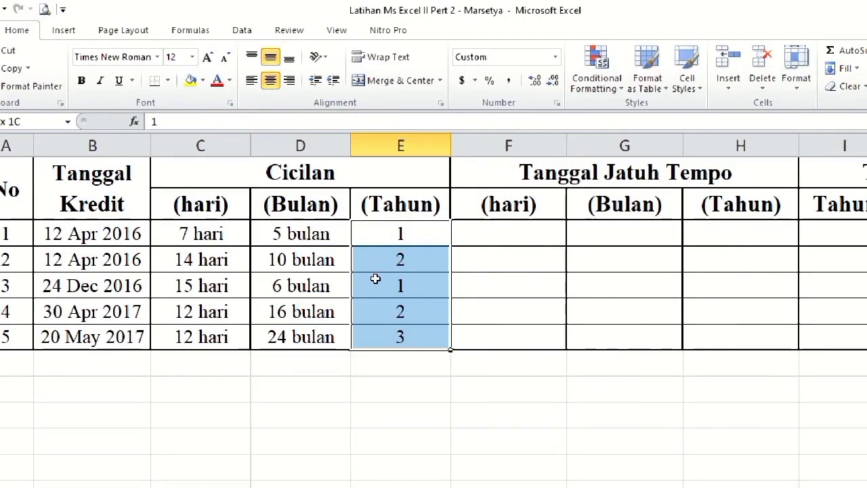
Apply the custom format # "tahun" to E3:E7 so they read 1 tahun through 3 tahun
right_click(375, 278)
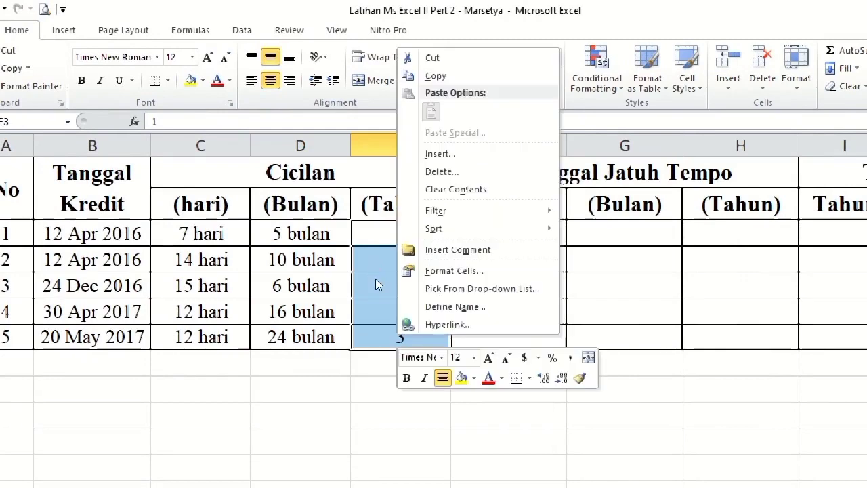
key(Return)
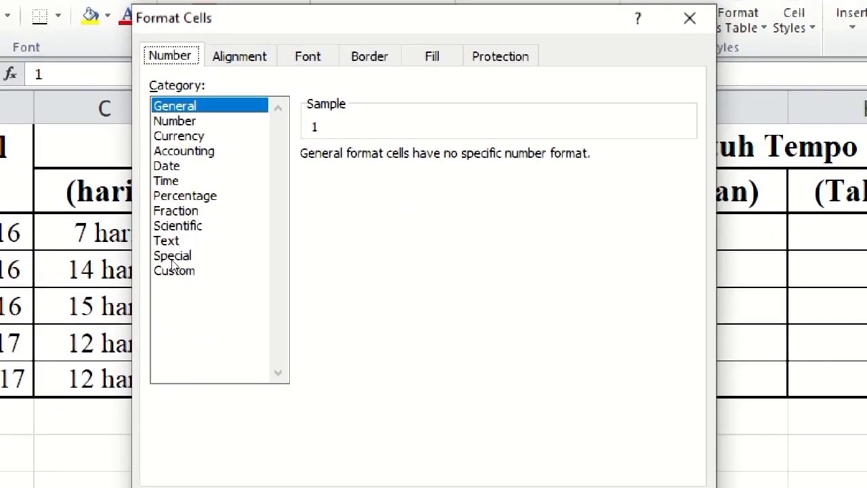
click(175, 268)
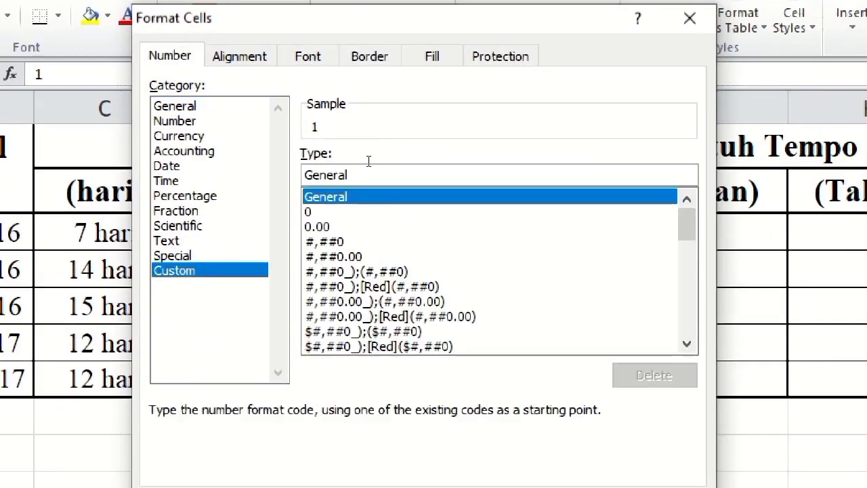
drag(369, 162, 317, 164)
key(BackSpace)
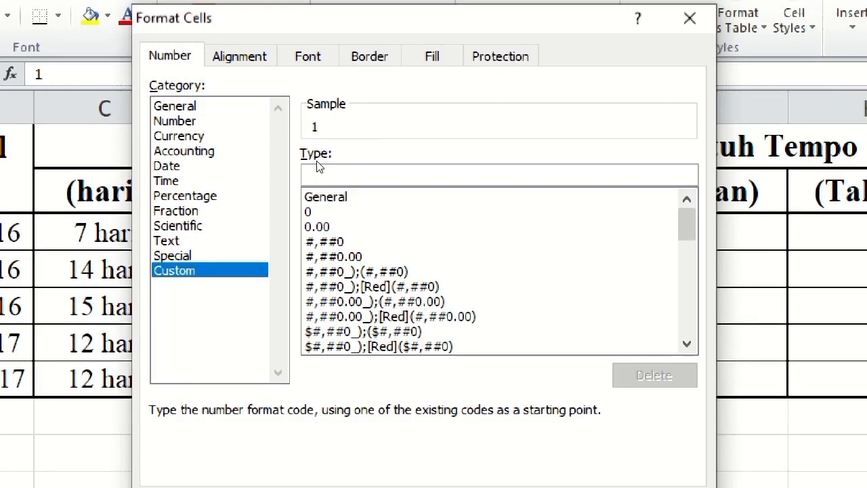
text(# ")
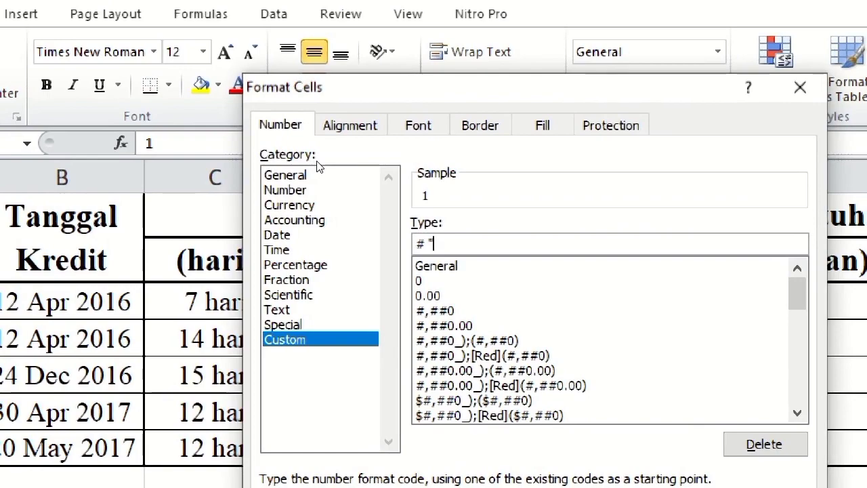
text(a)
key(BackSpace)
text(tah)
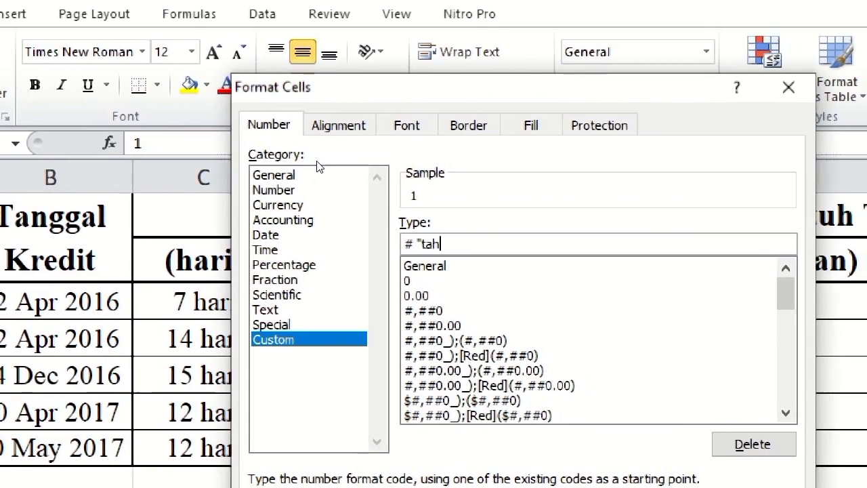
text(un")
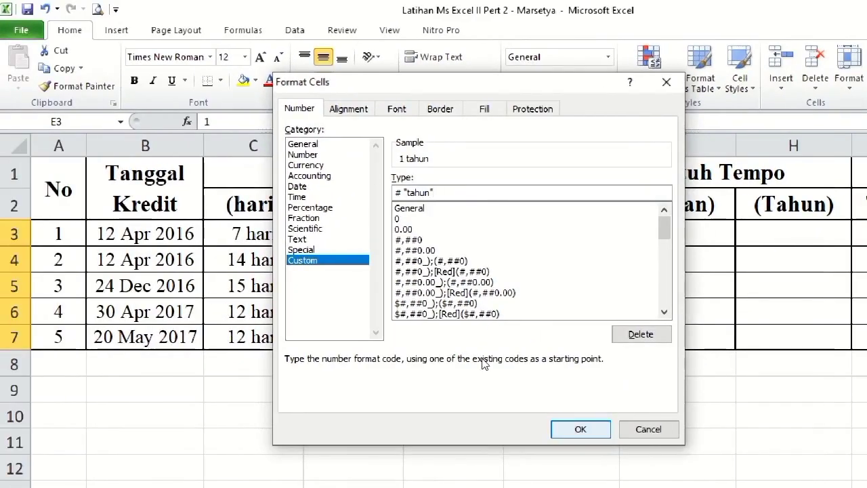
click(553, 429)
key(Right)
key(Down)
key(Down)
key(Down)
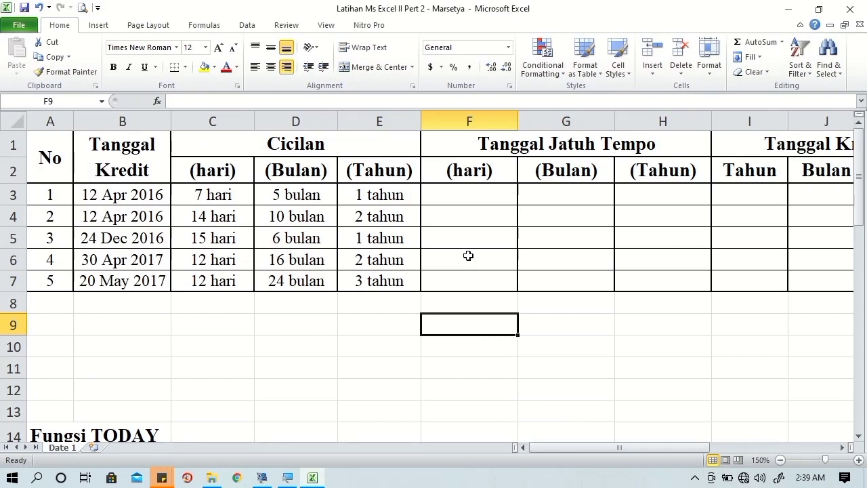
click(490, 170)
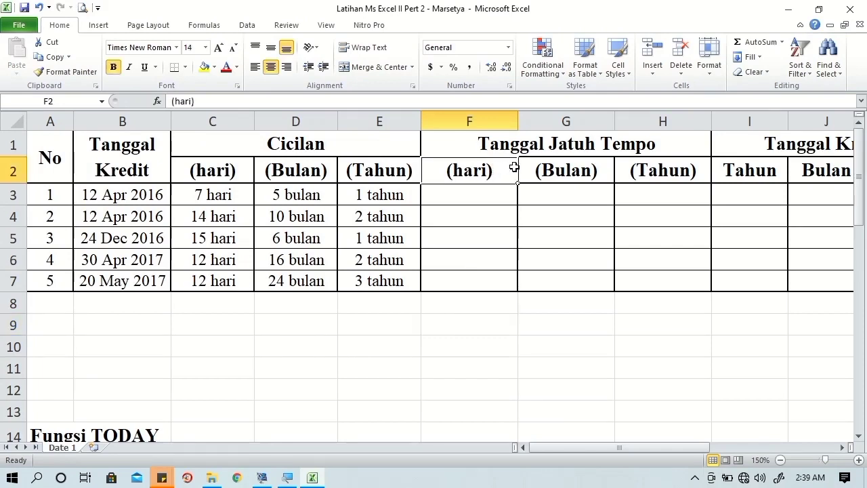
click(549, 168)
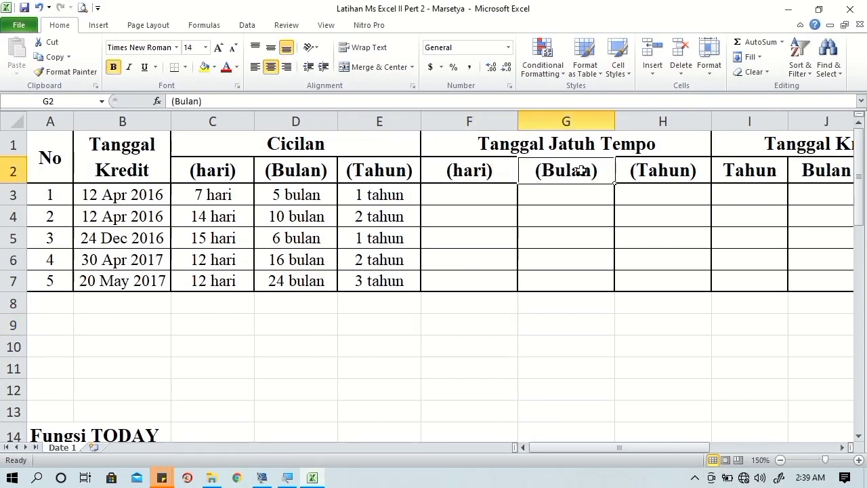
click(635, 170)
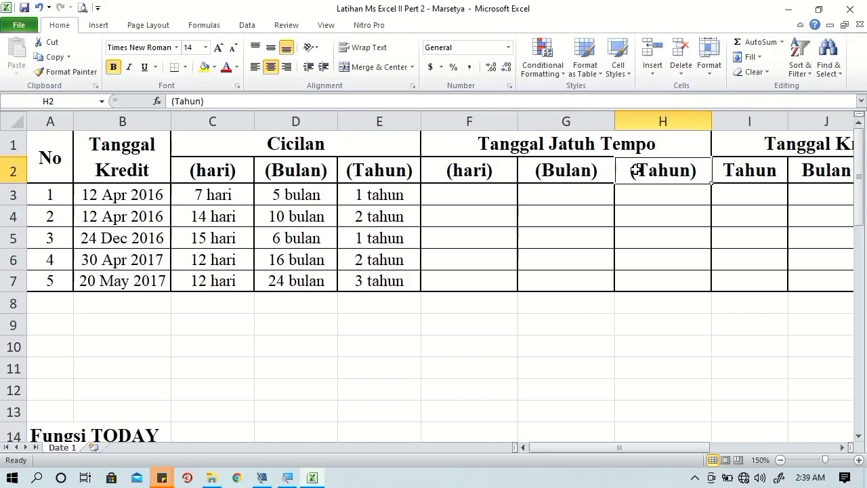
click(466, 195)
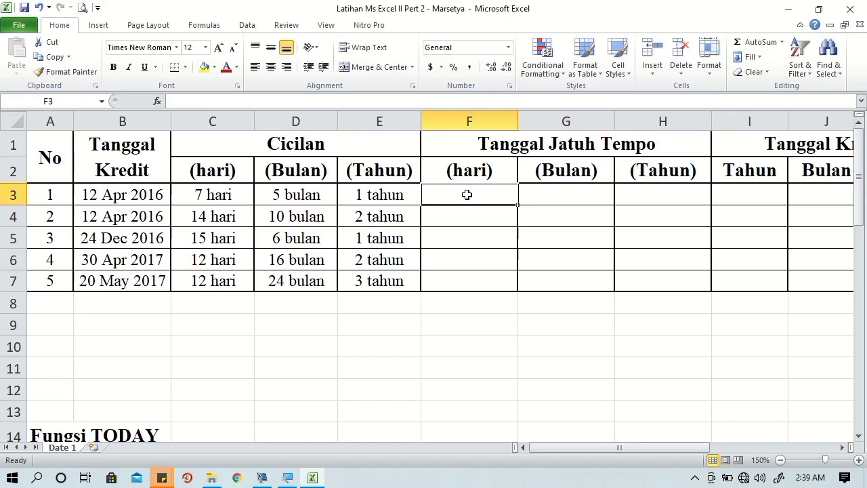
In F3, begin a DATE formula with YEAR(B3) and MONTH(B3) as its arguments
text(=)
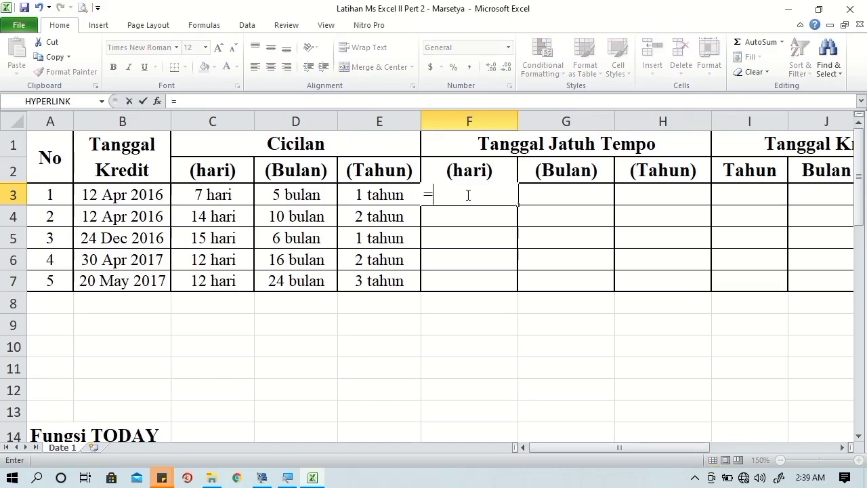
text(da)
key(Tab)
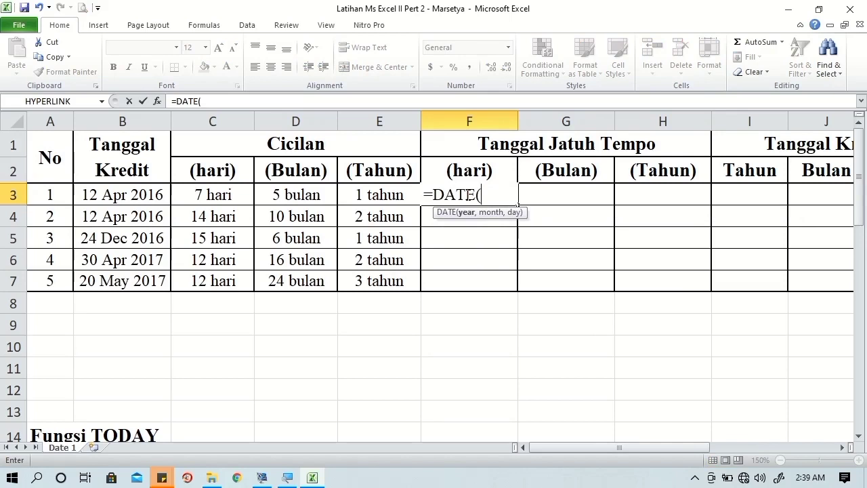
text(ye)
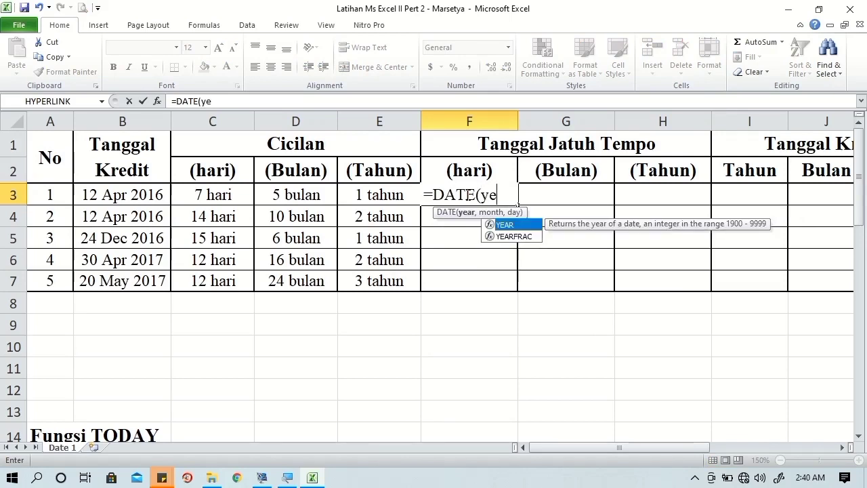
key(Tab)
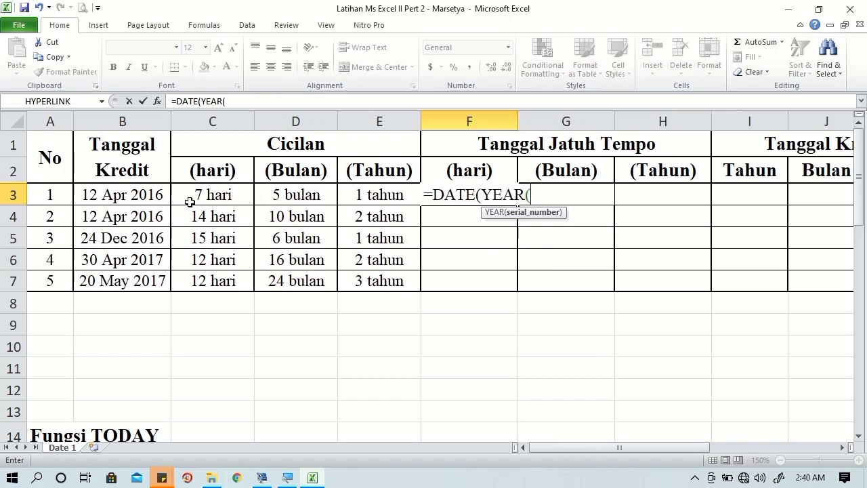
click(139, 202)
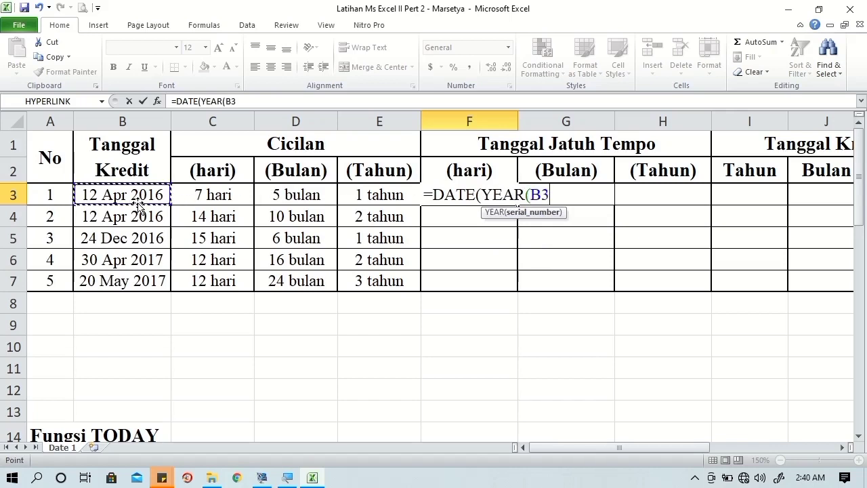
text(),)
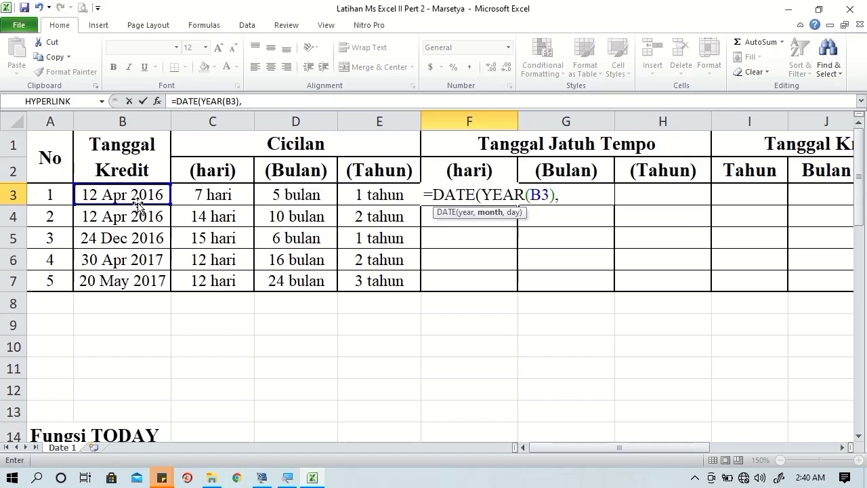
text(mon)
key(Tab)
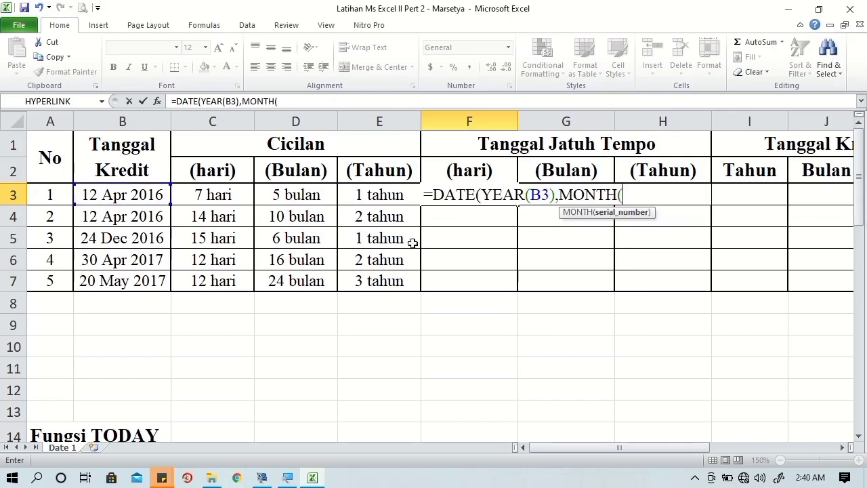
click(157, 195)
Add DAY(B3)+C3 as the day argument, enter it and accept Excel's parenthesis fix, giving 42479
text())
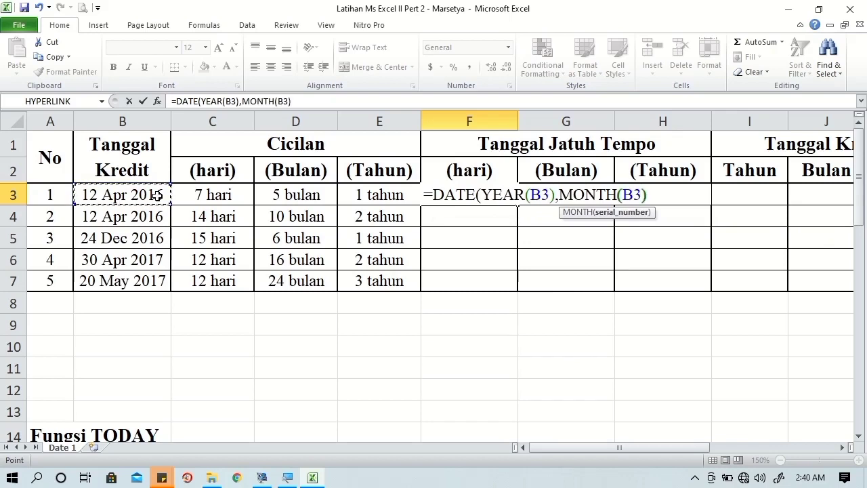
text(,da)
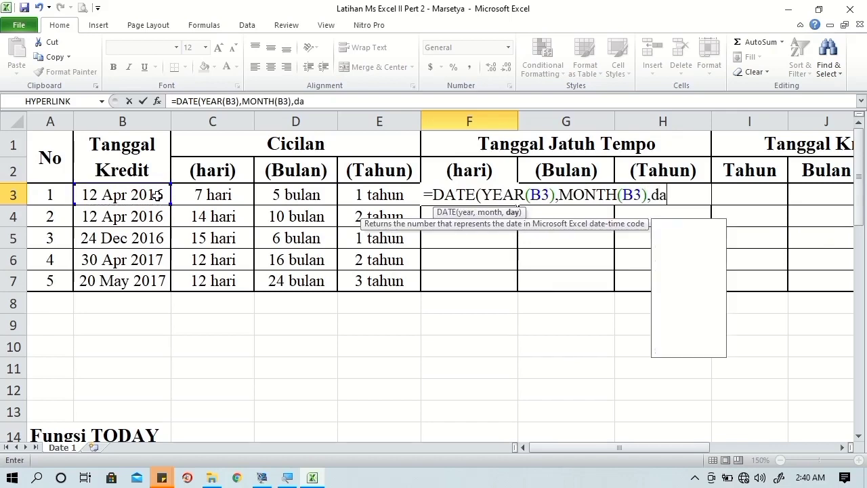
key(Down)
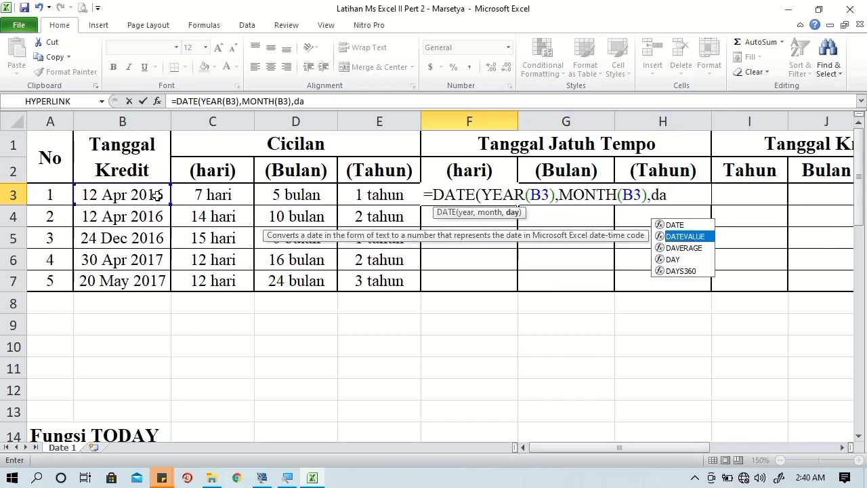
key(Down)
key(Down)
key(Tab)
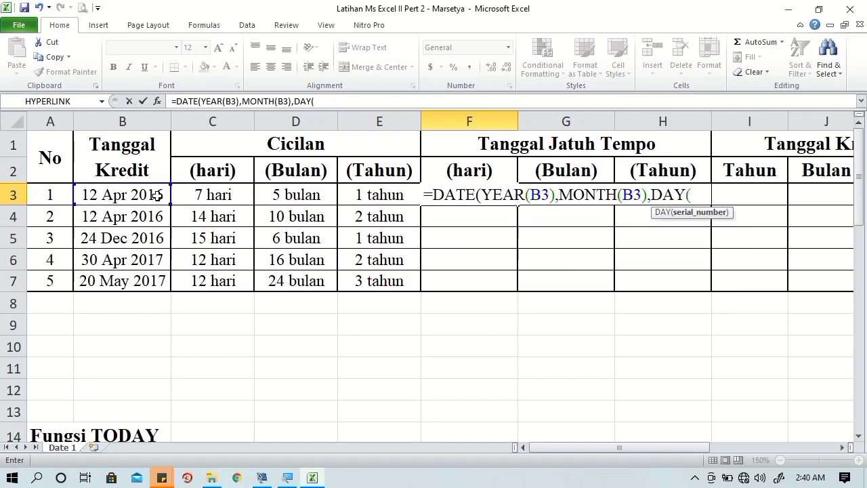
click(157, 195)
text())
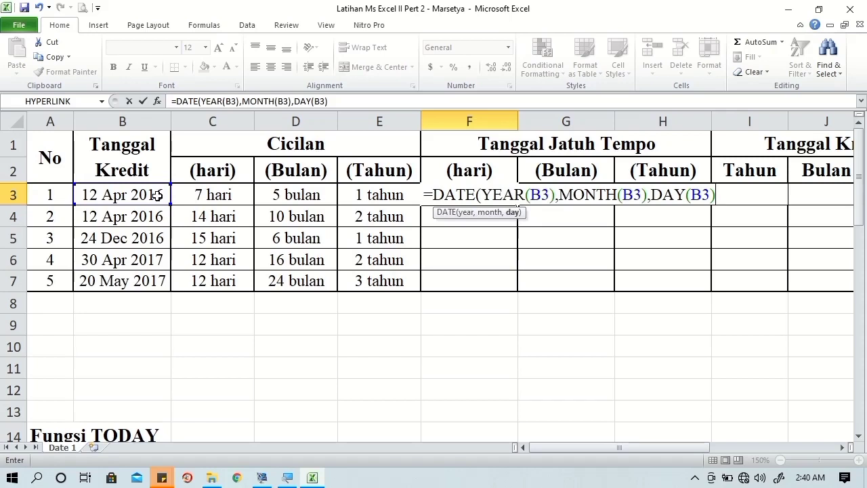
text(+)
click(214, 195)
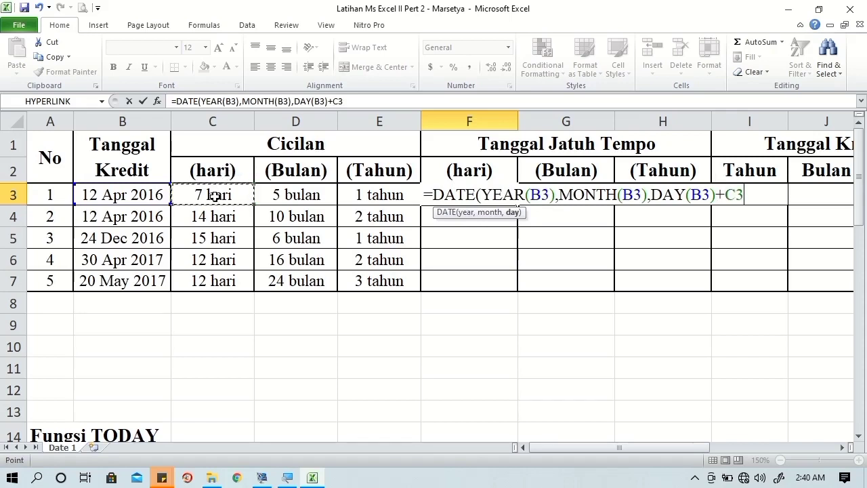
key(Return)
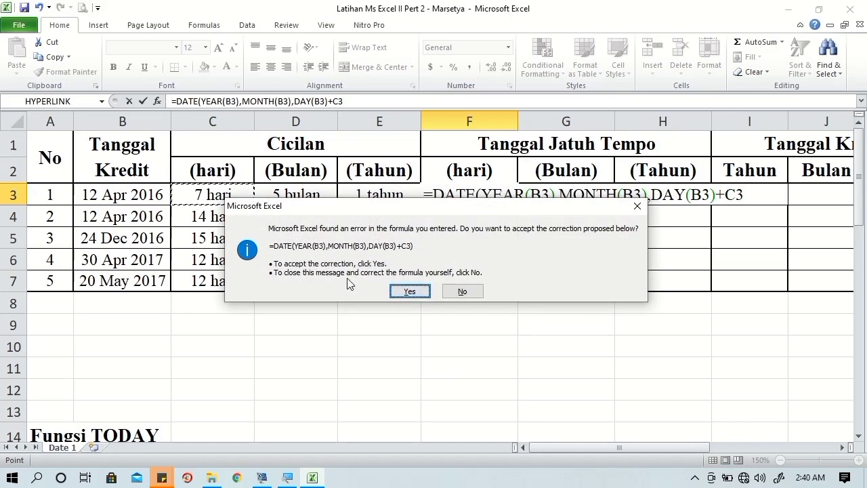
click(409, 292)
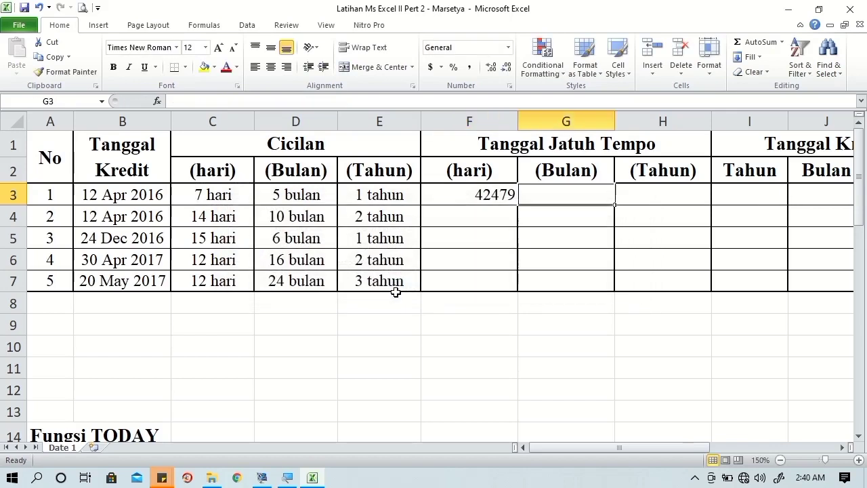
click(479, 193)
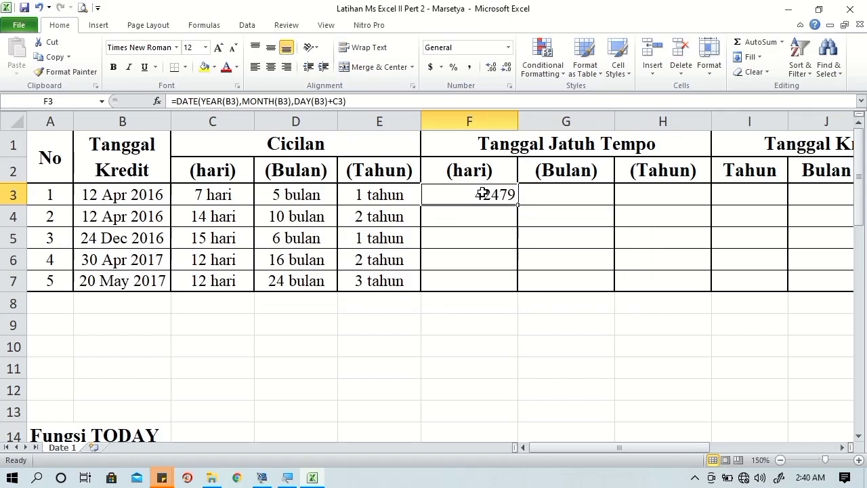
Format F3 with the custom type dd mmm yyyy so it reads 19 Apr 2016
right_click(483, 193)
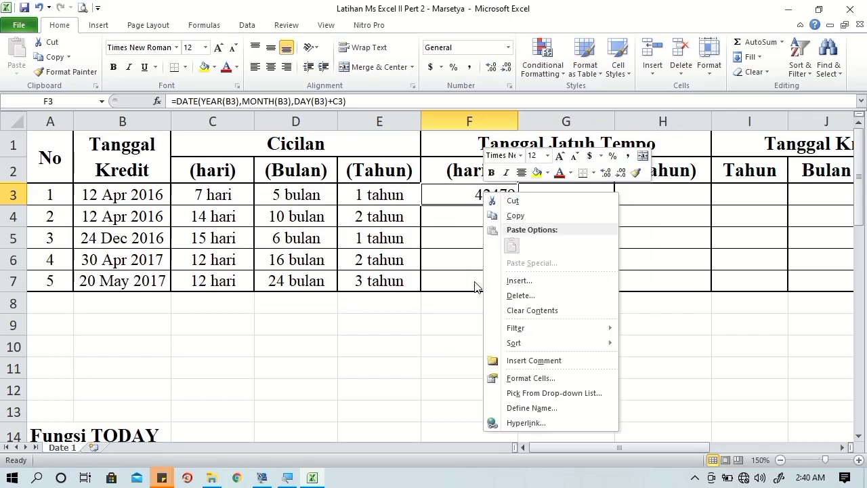
click(532, 378)
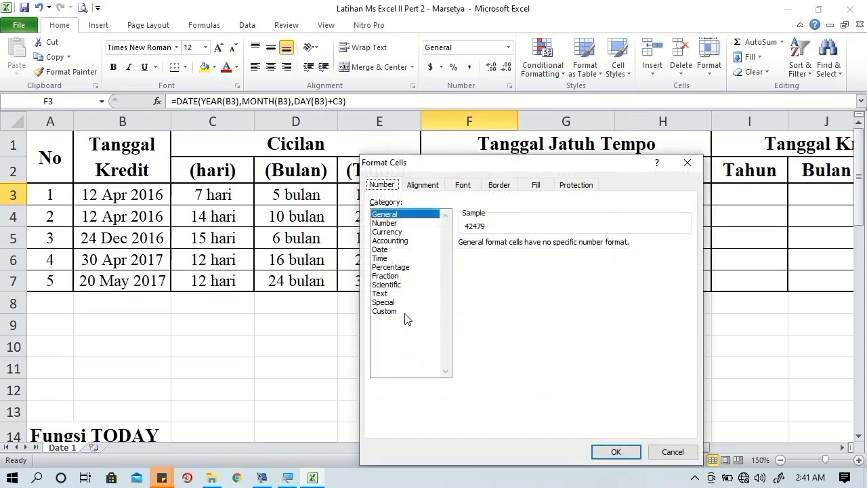
click(403, 312)
drag(686, 283, 678, 342)
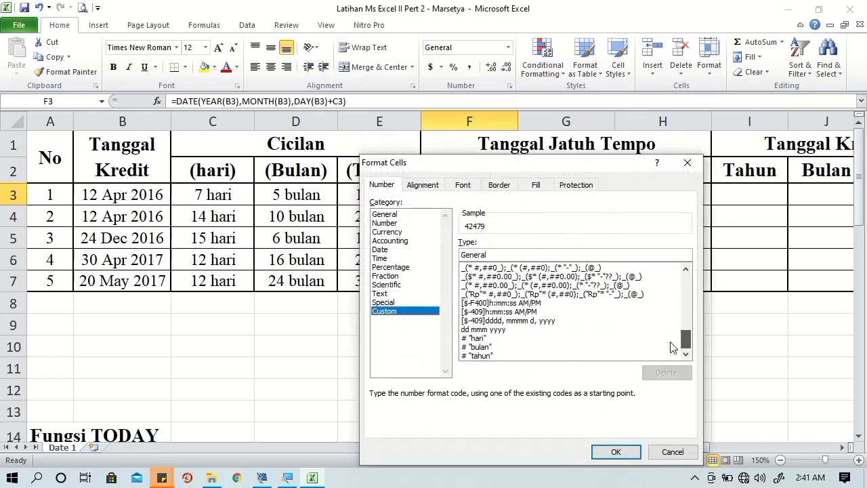
click(505, 329)
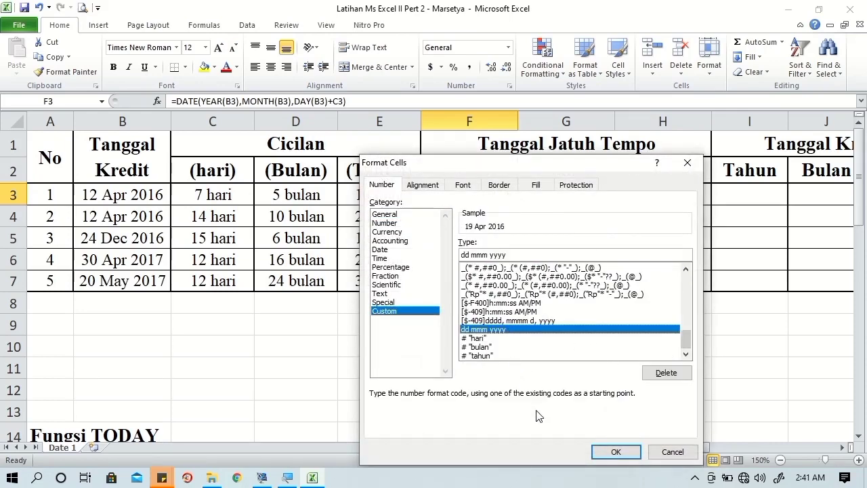
click(614, 452)
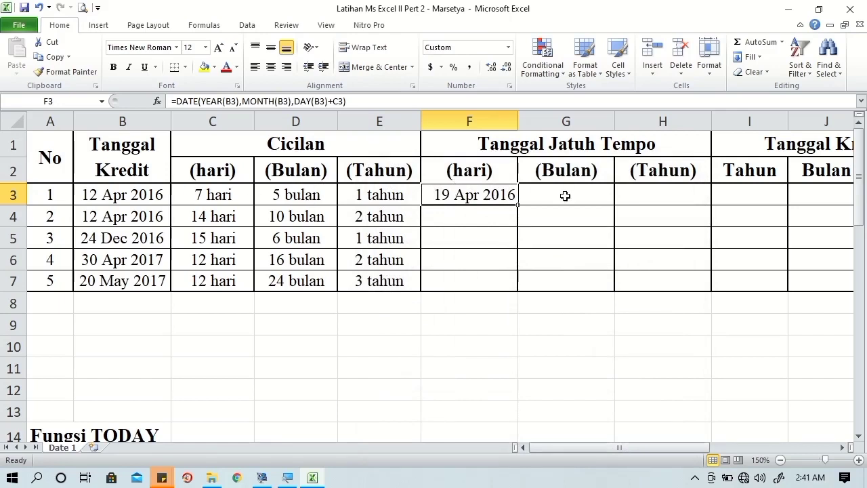
click(524, 193)
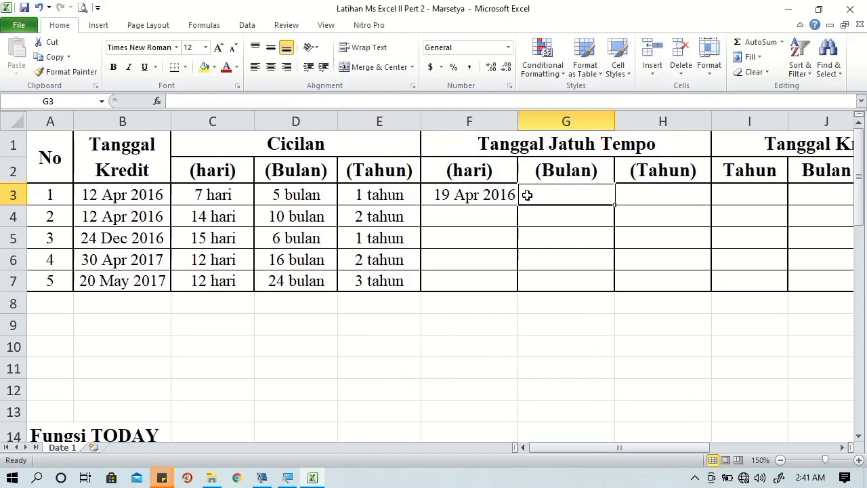
In G3, begin a DATE formula with YEAR(B3) and MONTH(B3)+D3 as arguments
text(=)
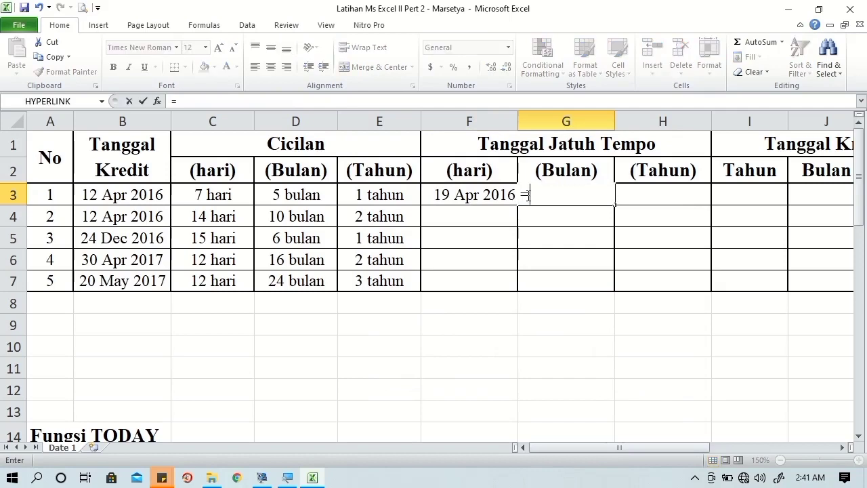
text(da)
key(Tab)
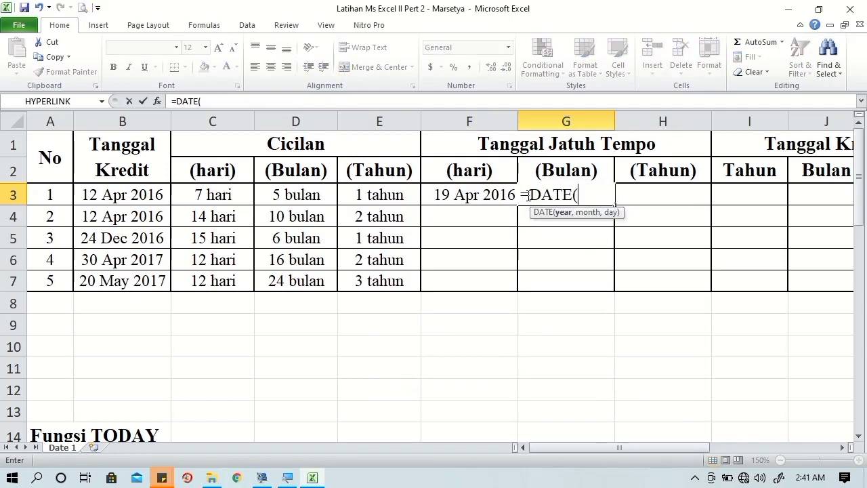
text(year)
key(Tab)
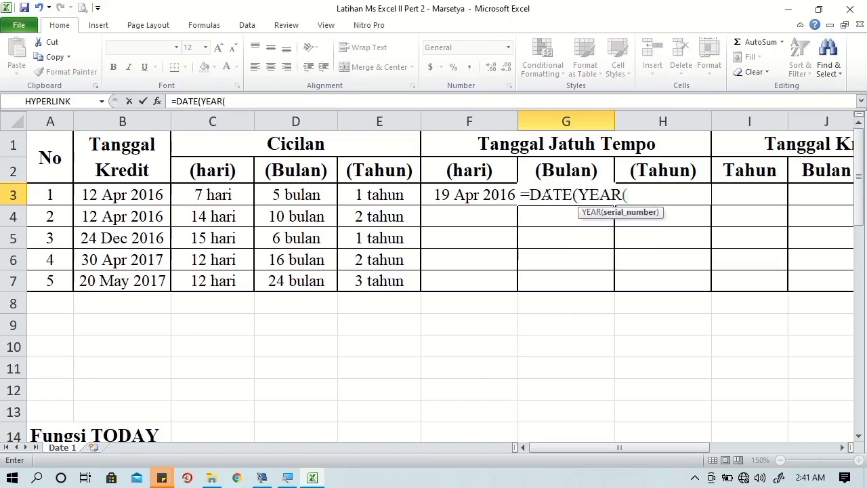
click(95, 195)
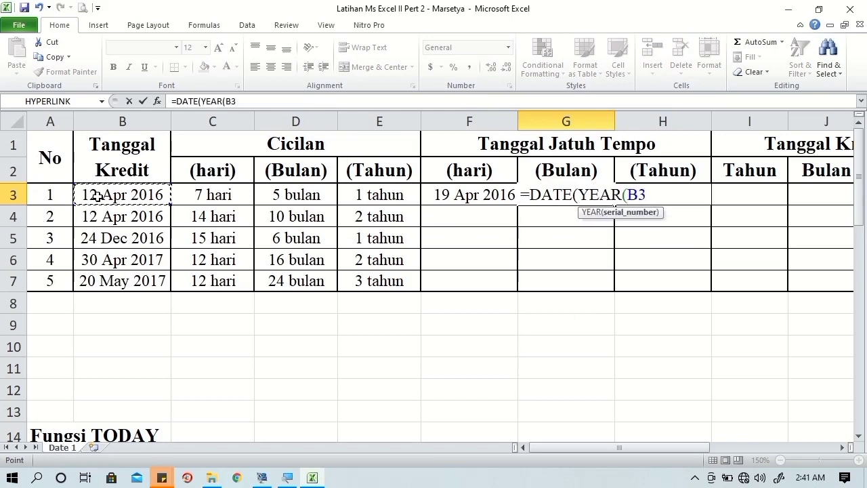
text(),)
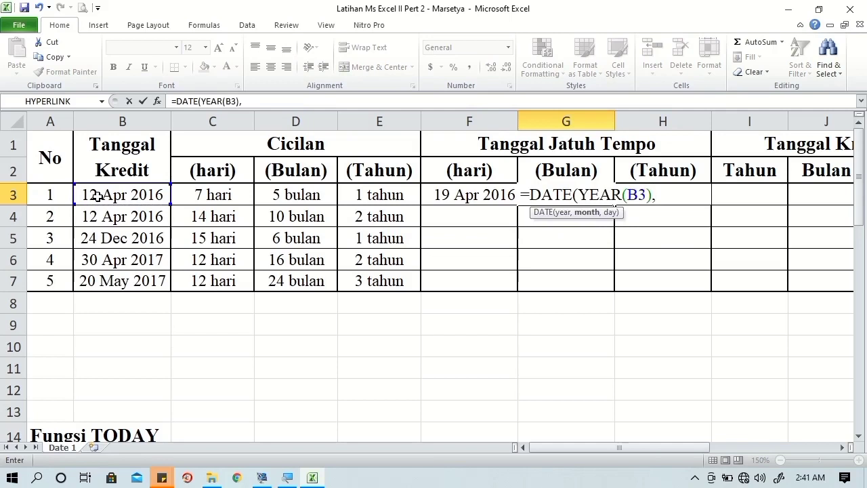
text(mon)
key(Tab)
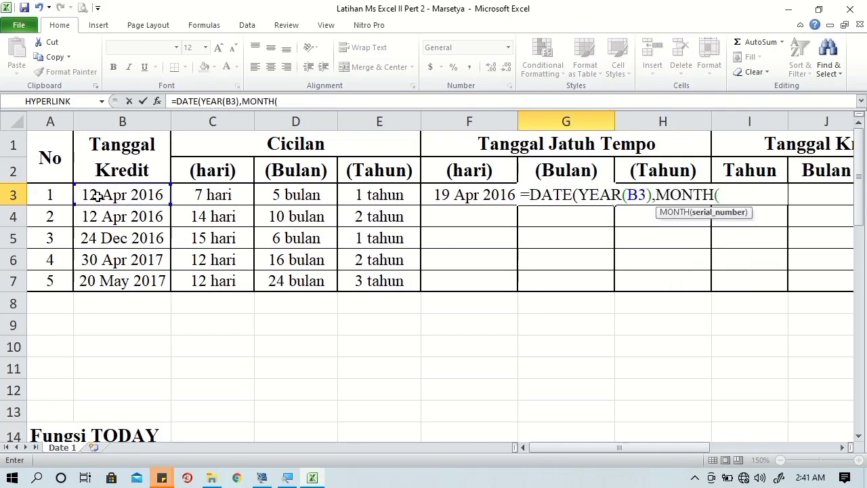
click(97, 196)
text()+)
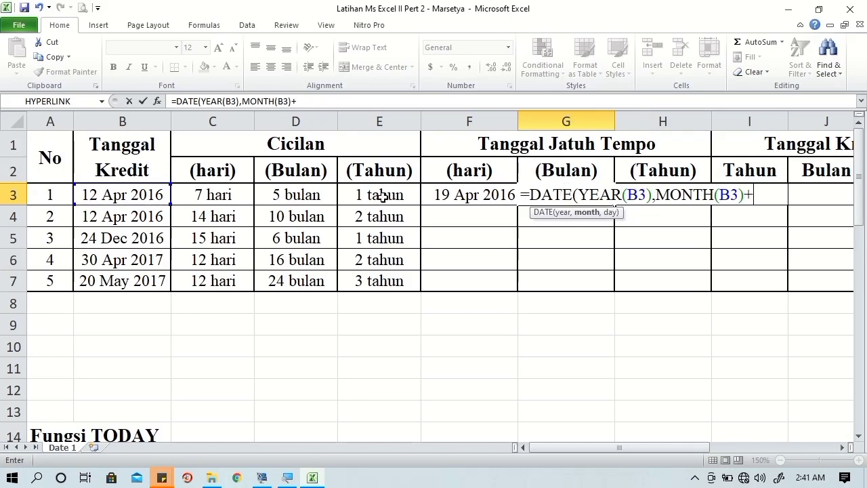
click(306, 195)
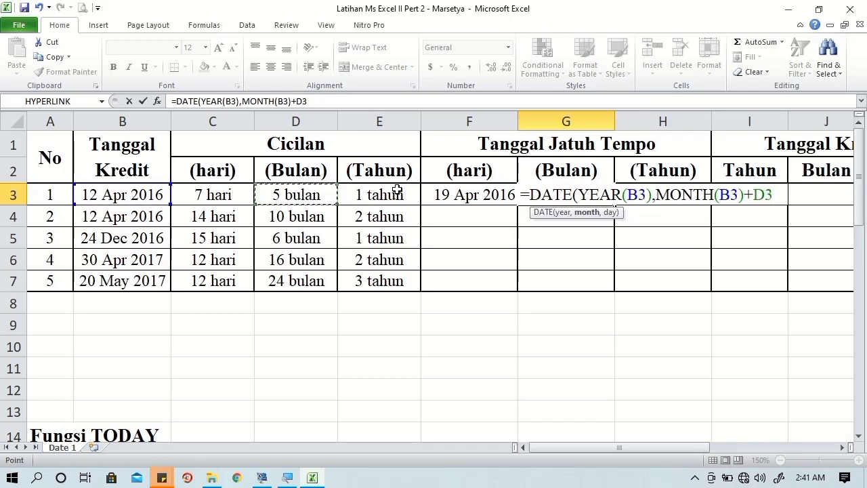
Add DAY(B3) as the day argument, enter it and accept Excel's correction, giving 42625
text(,day)
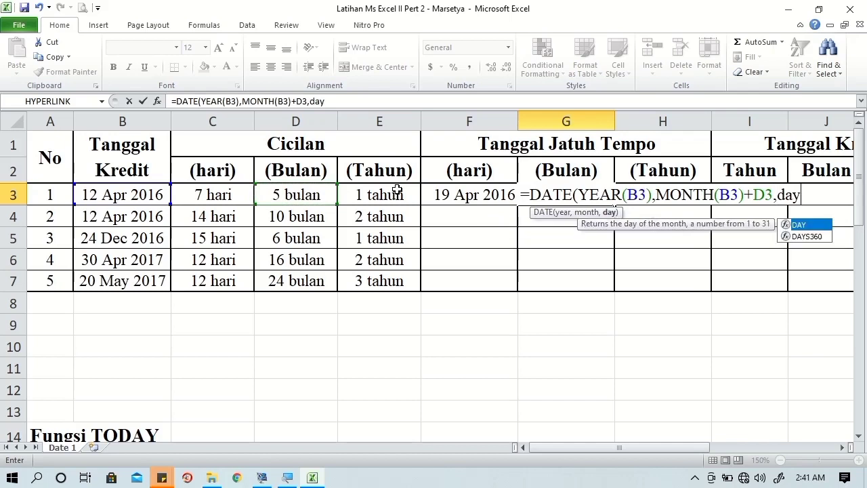
key(Tab)
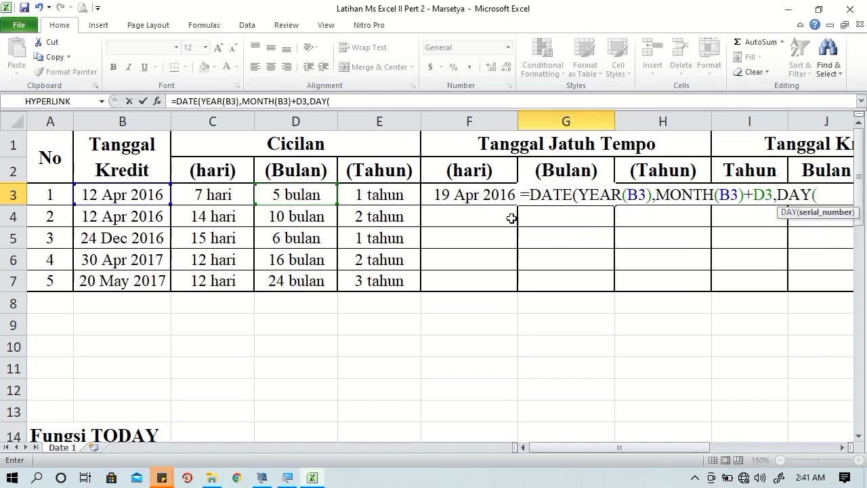
click(102, 195)
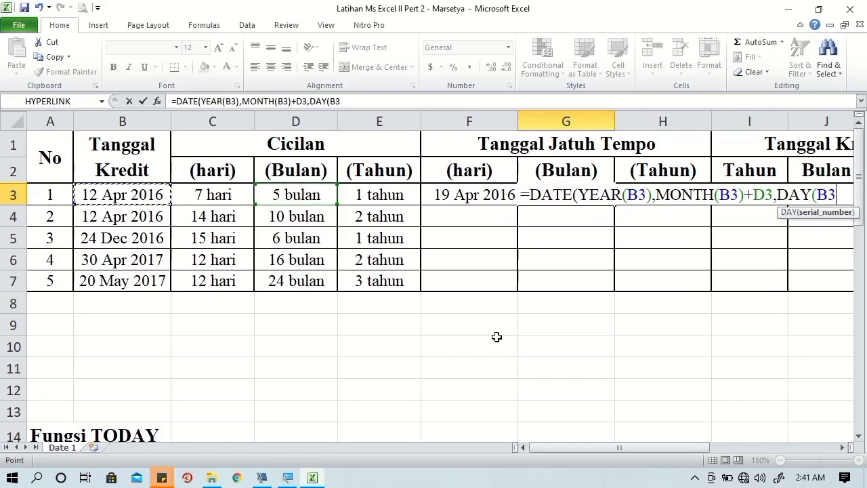
click(843, 448)
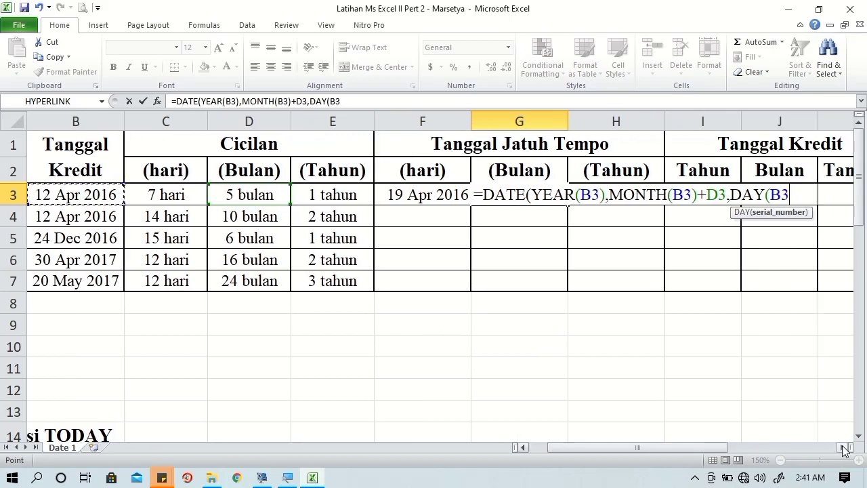
key(Return)
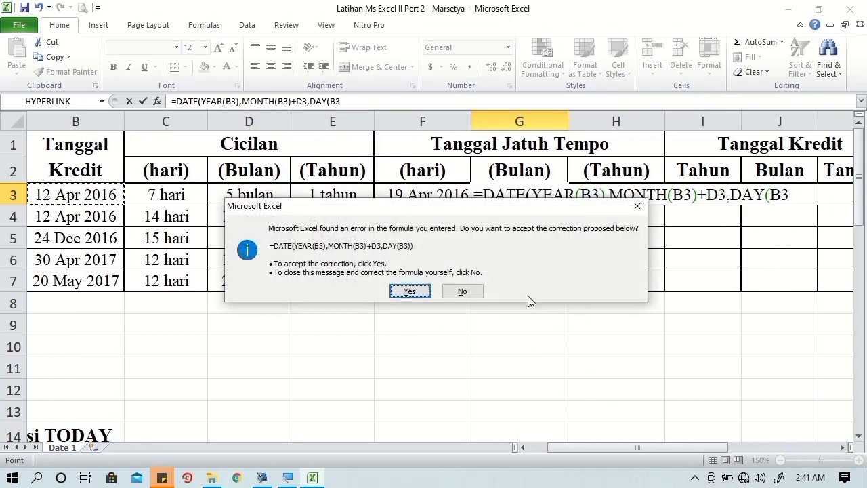
click(409, 292)
Format G3 with the custom type dd mmm yyyy so it reads 12 Sep 2016
click(511, 195)
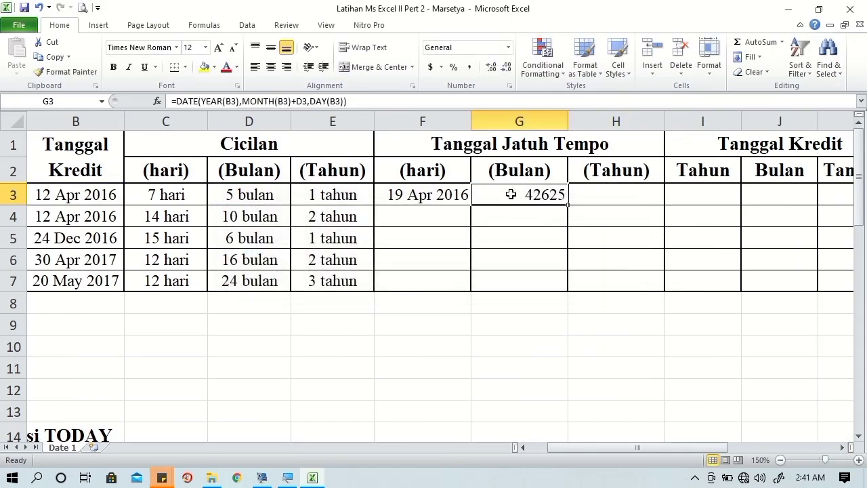
right_click(510, 195)
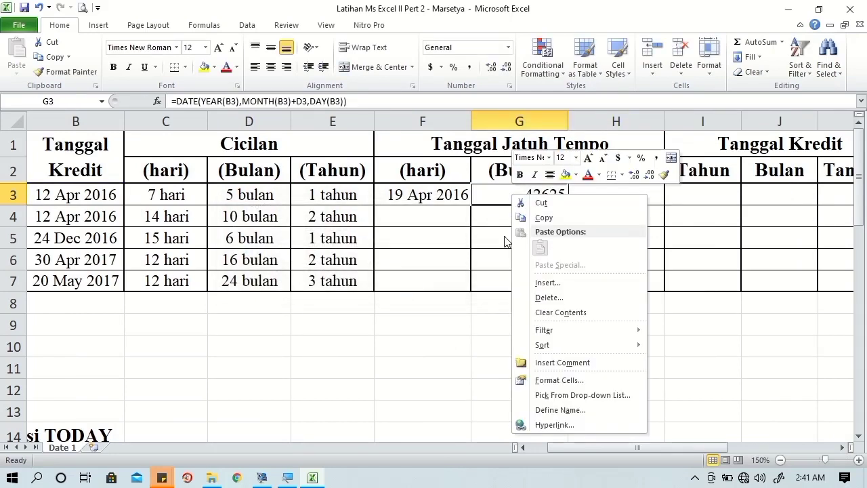
click(556, 382)
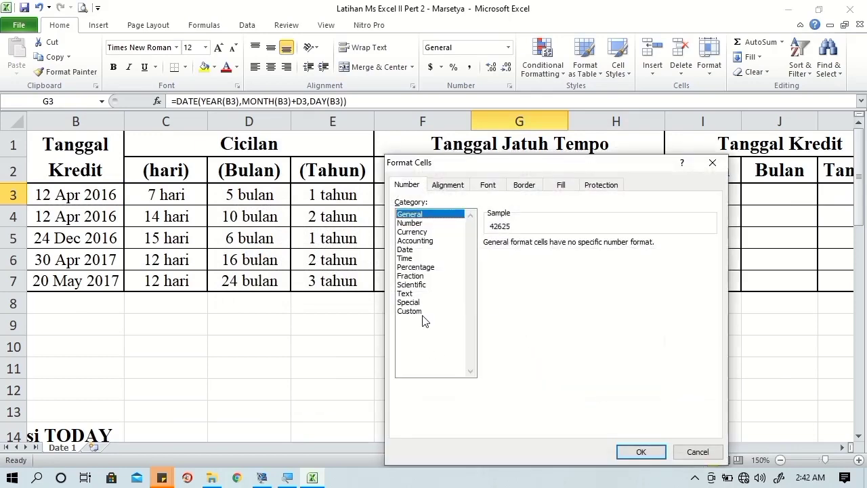
click(422, 313)
drag(708, 279, 705, 341)
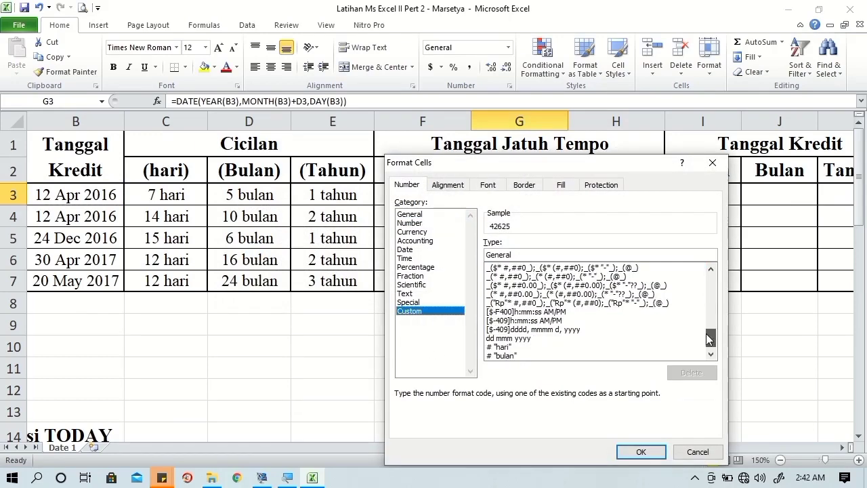
click(527, 330)
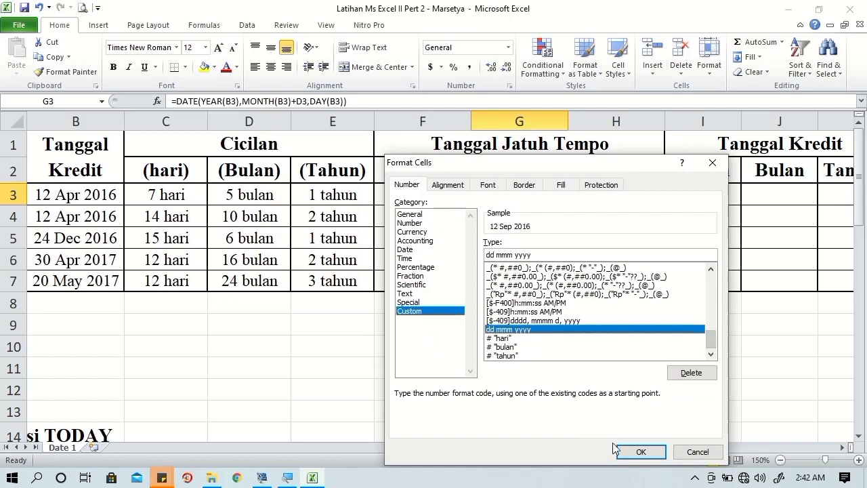
click(640, 452)
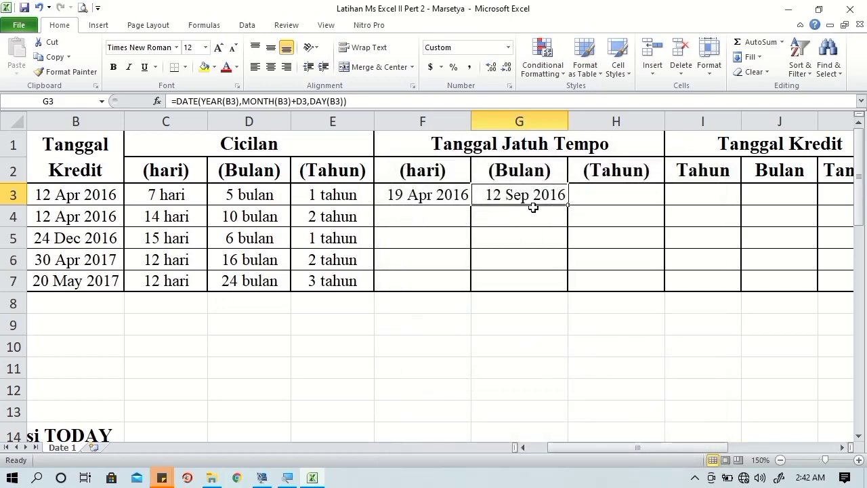
In H3, begin a DATE formula with YEAR(B3)+E3 as the year argument
click(594, 192)
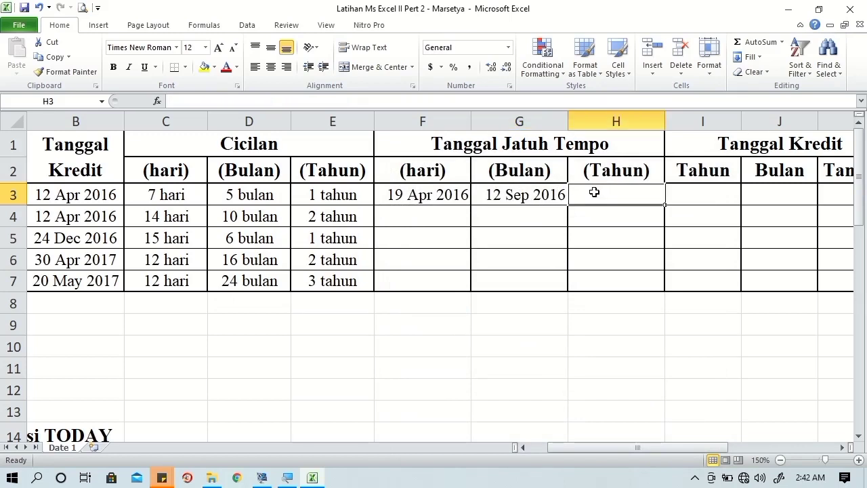
text(=)
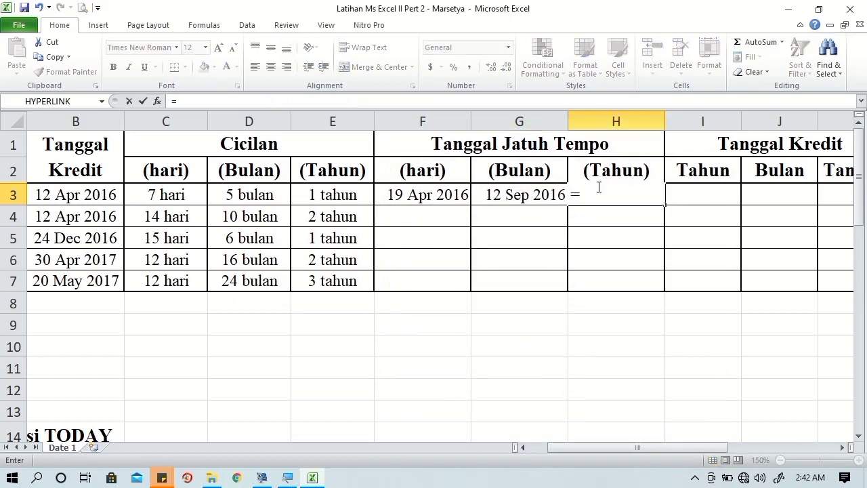
text(da)
key(Tab)
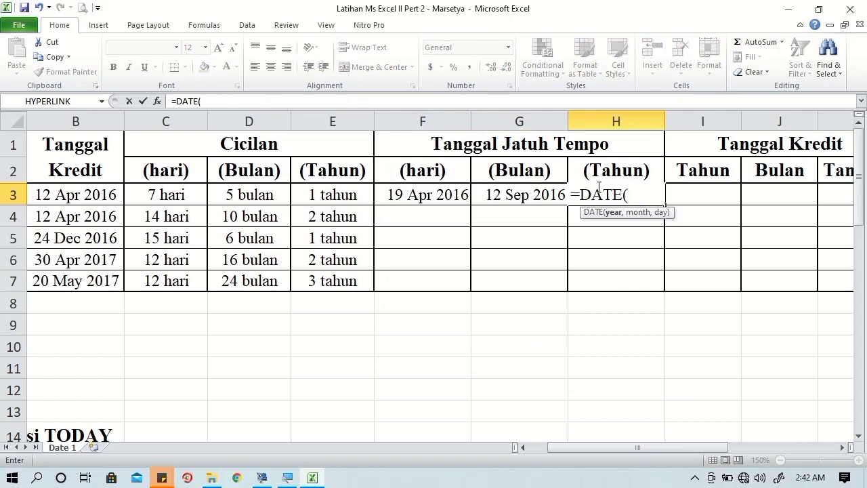
text(ye)
key(Tab)
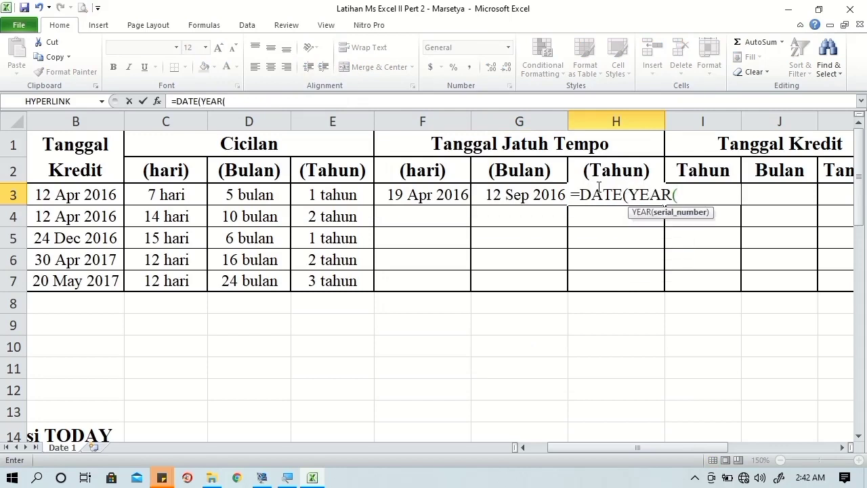
click(72, 196)
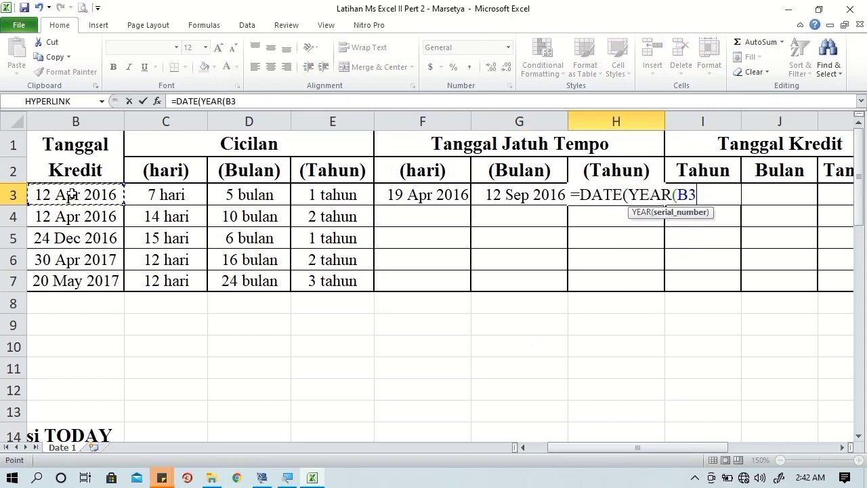
text()+)
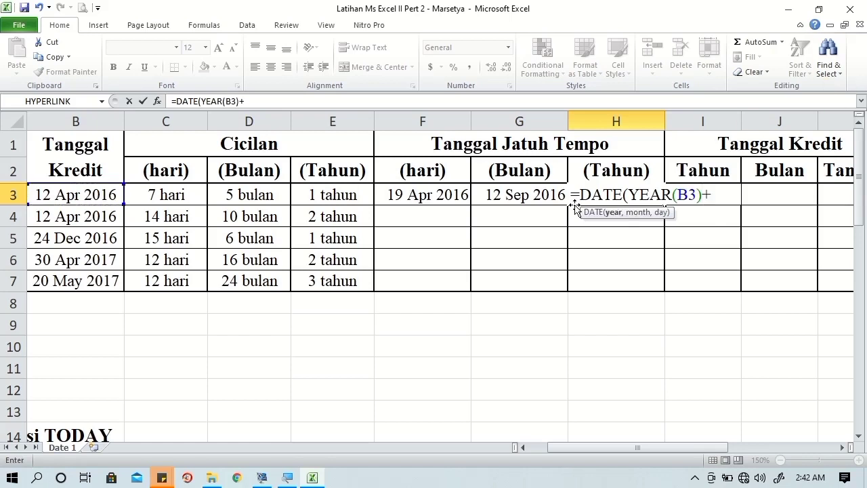
click(329, 195)
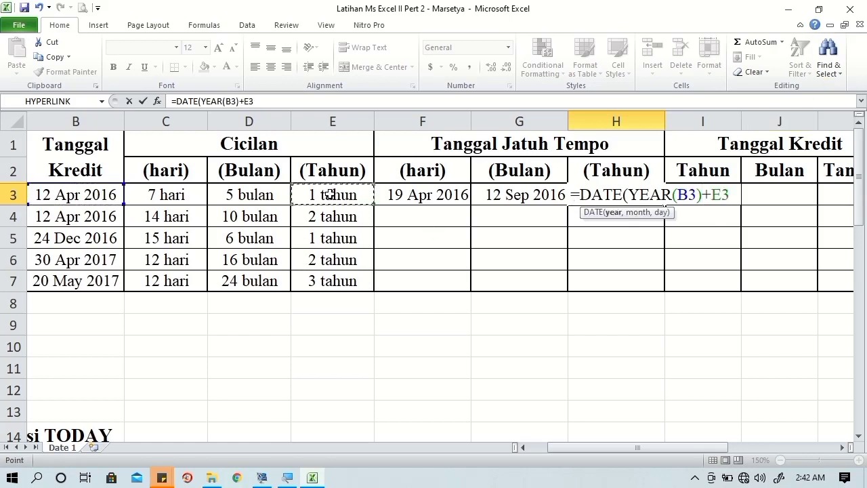
Add MONTH(B3) and DAY(B3) arguments, enter it and accept Excel's correction, giving 42837
text(,mo)
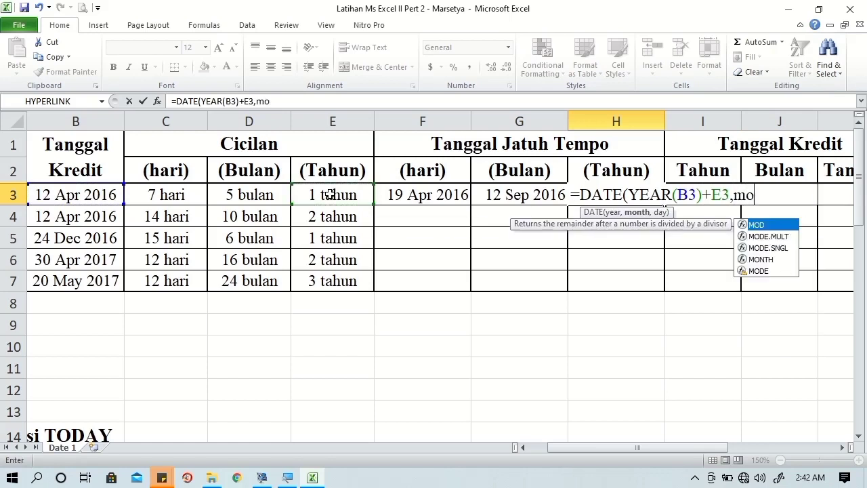
text(n)
key(Tab)
drag(420, 260, 519, 303)
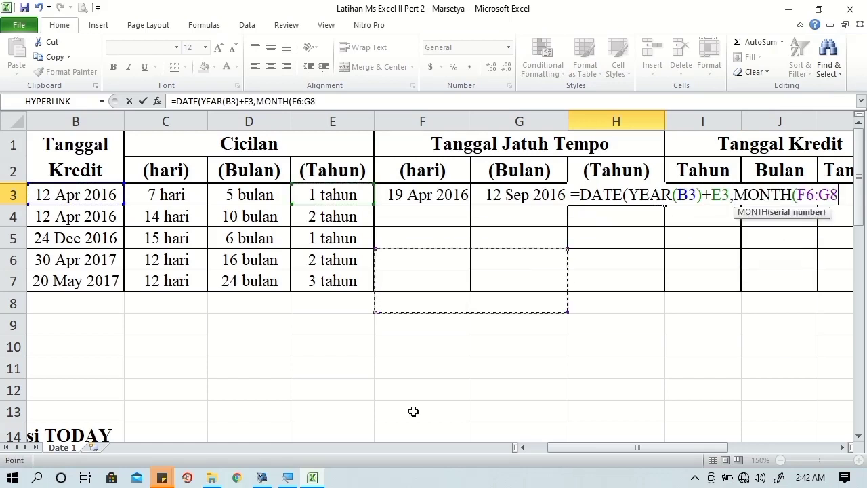
click(109, 196)
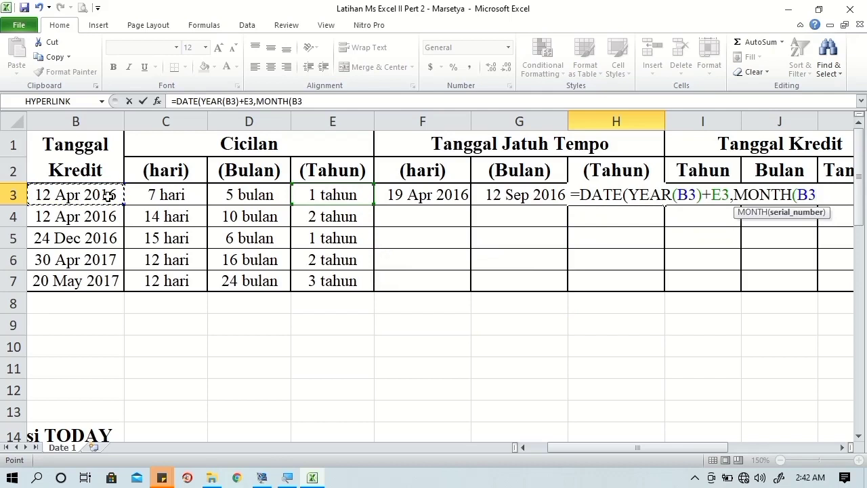
text(),da)
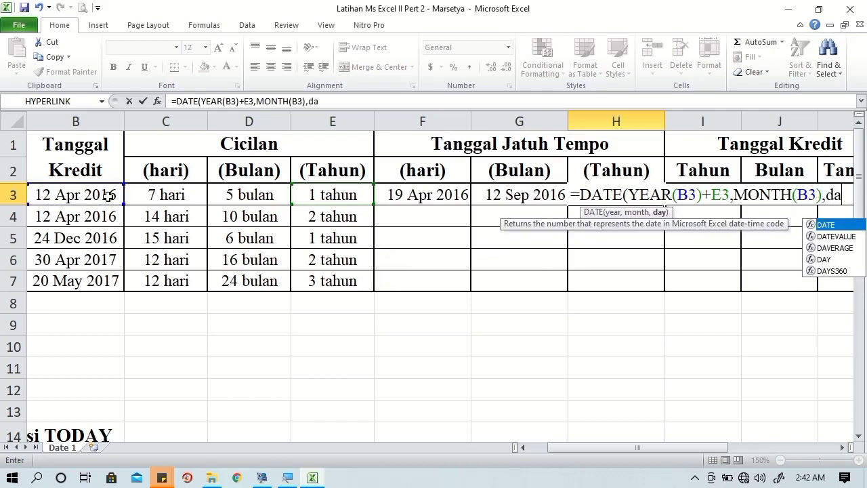
text(y)
key(Tab)
click(108, 196)
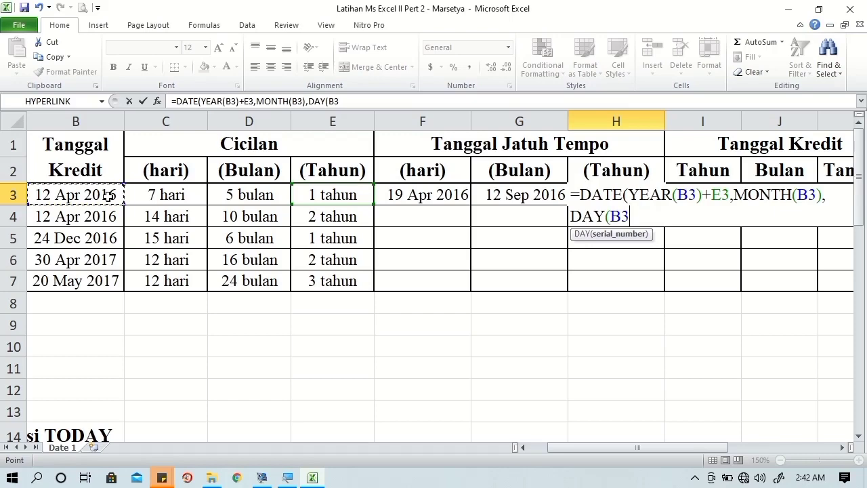
key(Return)
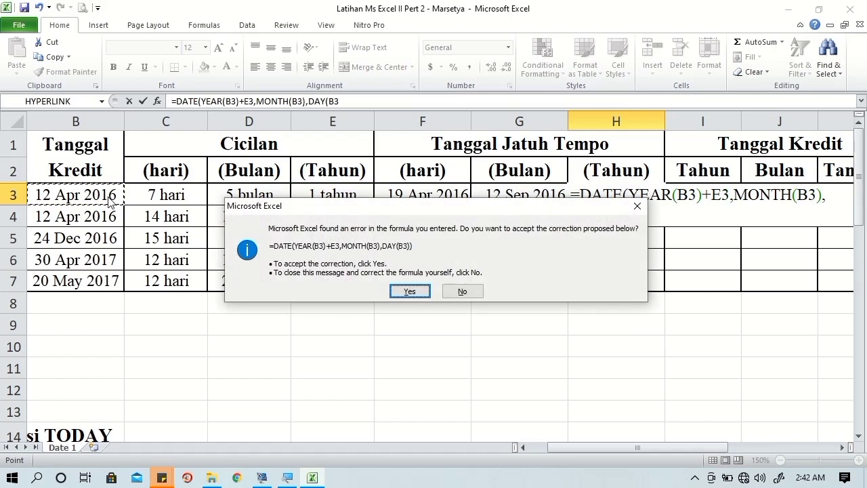
key(Return)
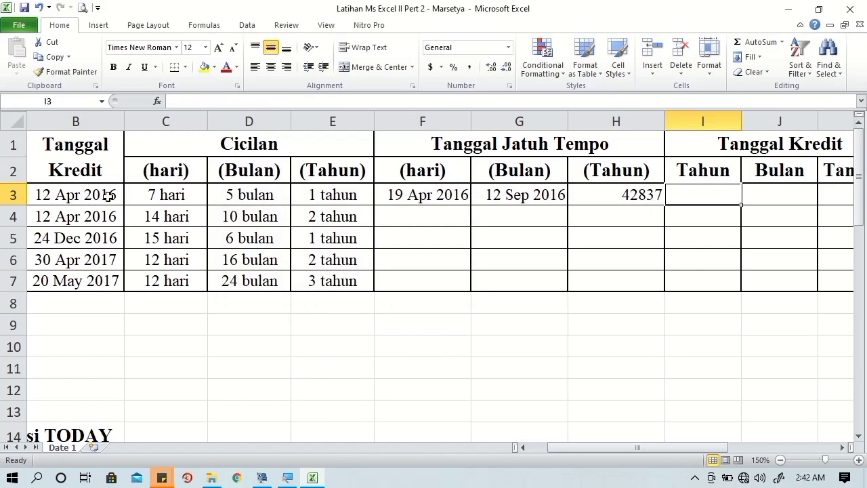
Format H3 with the custom type dd mmm yyyy so it reads 12 Apr 2017
click(659, 194)
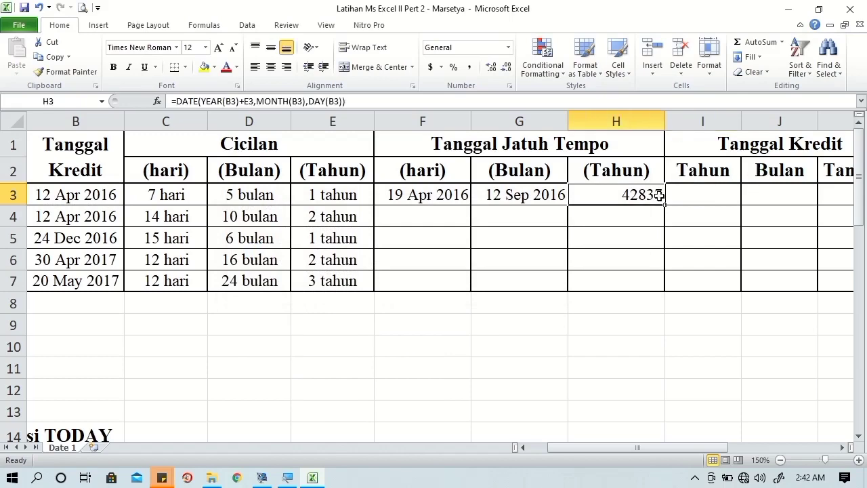
right_click(661, 196)
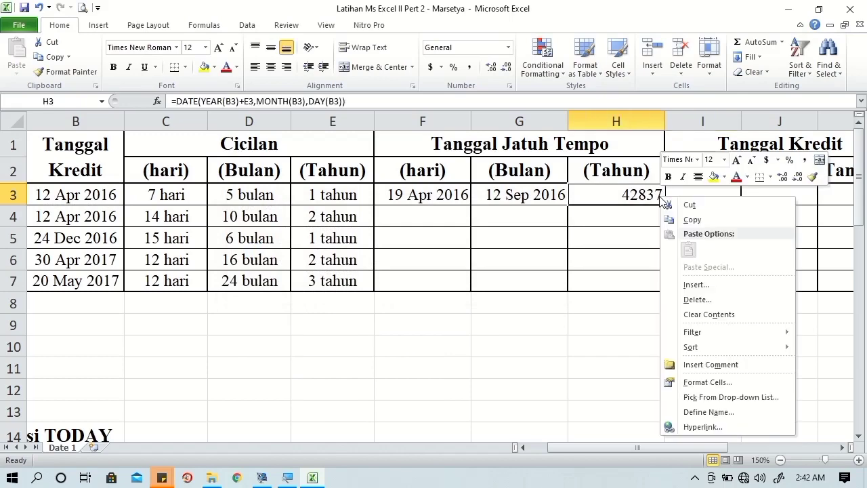
click(677, 381)
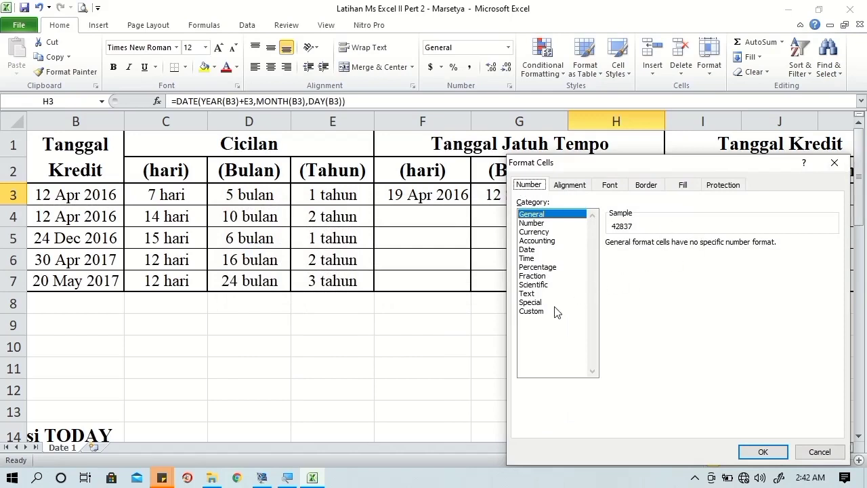
click(553, 312)
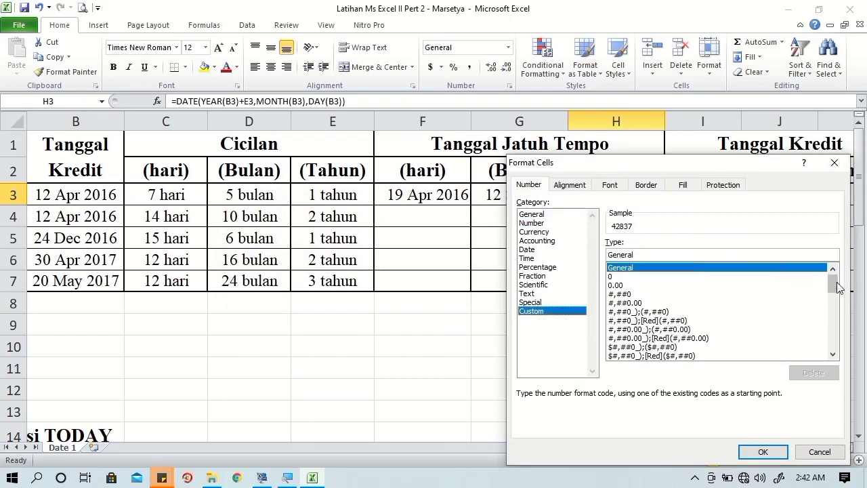
drag(833, 281, 830, 355)
click(651, 330)
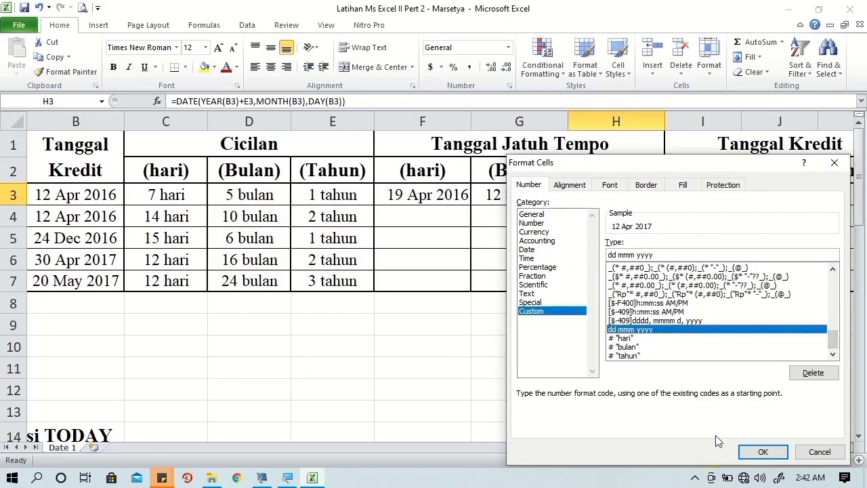
click(740, 451)
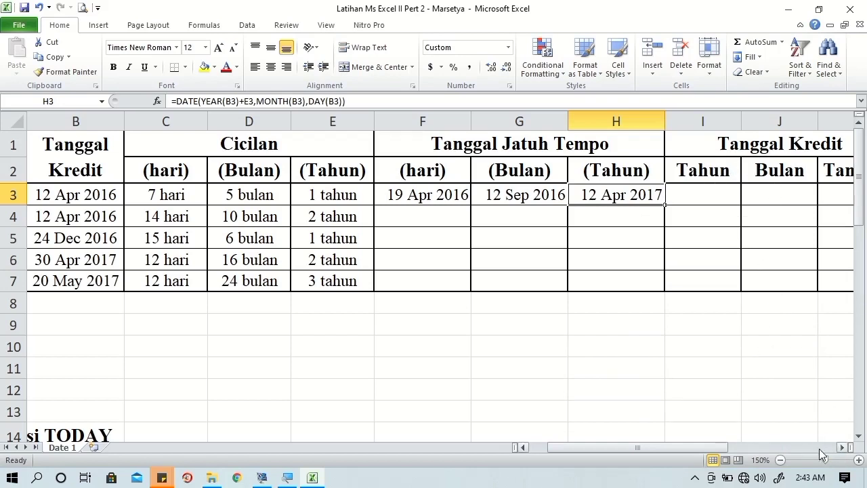
click(842, 447)
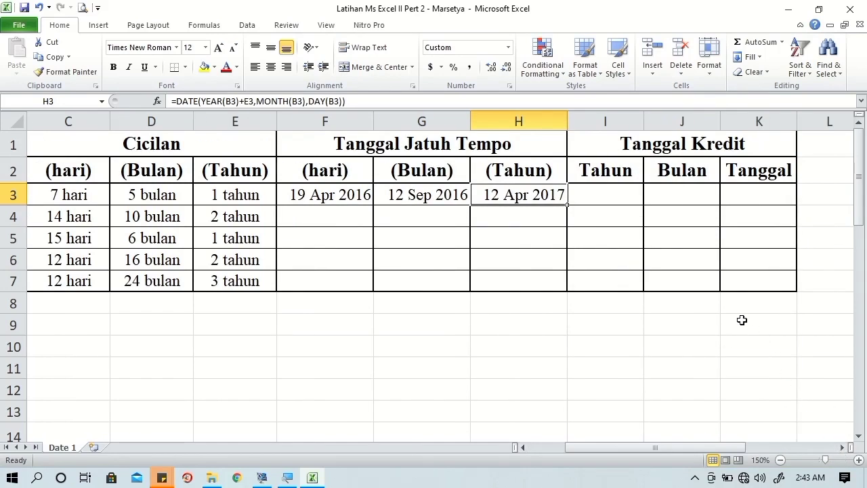
Enter =YEAR(B3) in I3 to get the credit date's year
click(613, 193)
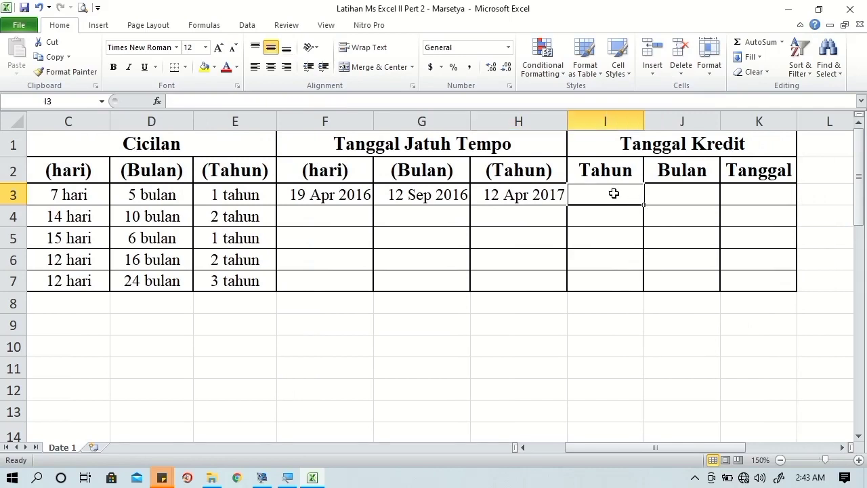
text(y)
key(BackSpace)
text(=ye)
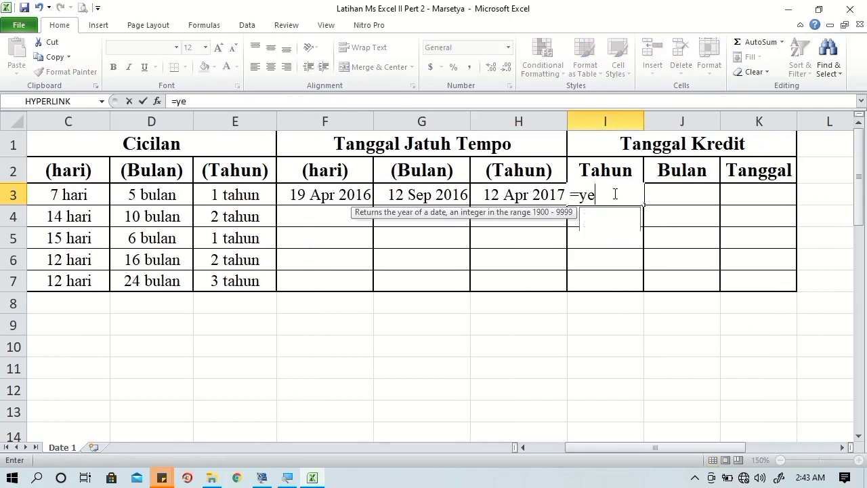
key(Tab)
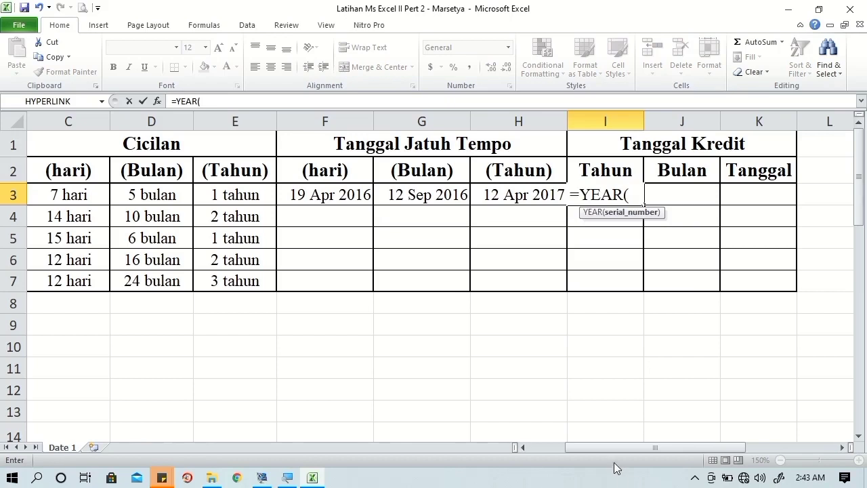
click(522, 447)
click(139, 196)
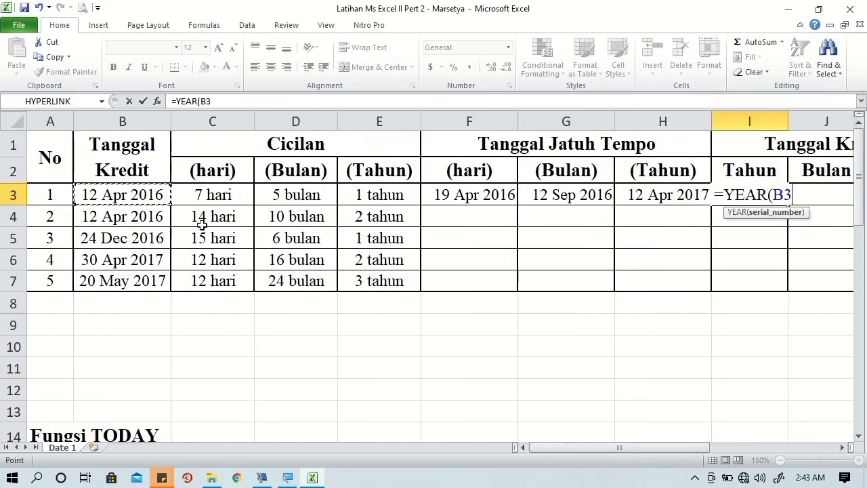
drag(551, 447, 574, 442)
key(Tab)
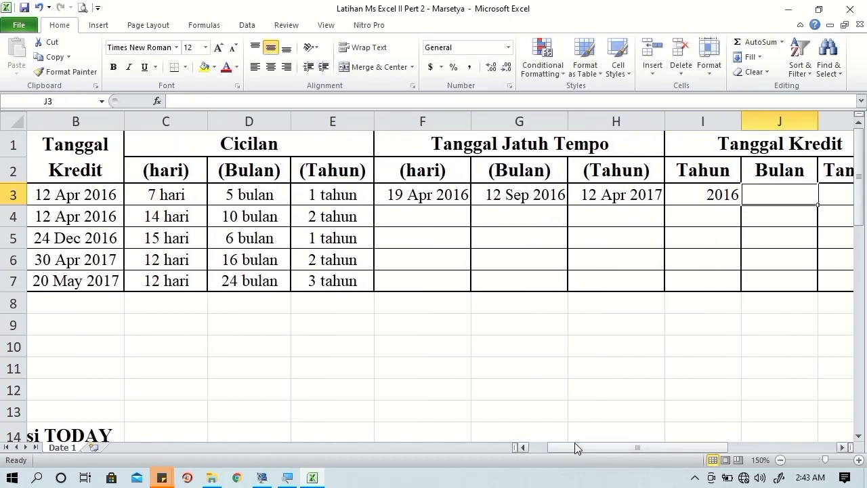
Enter =MONTH(B3) in J3 and =DAY(B3) in K3
text(=m)
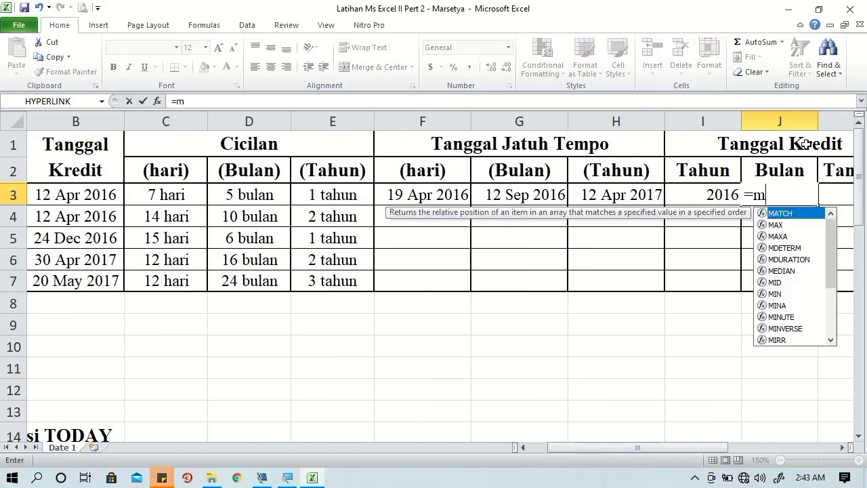
text(on)
key(Tab)
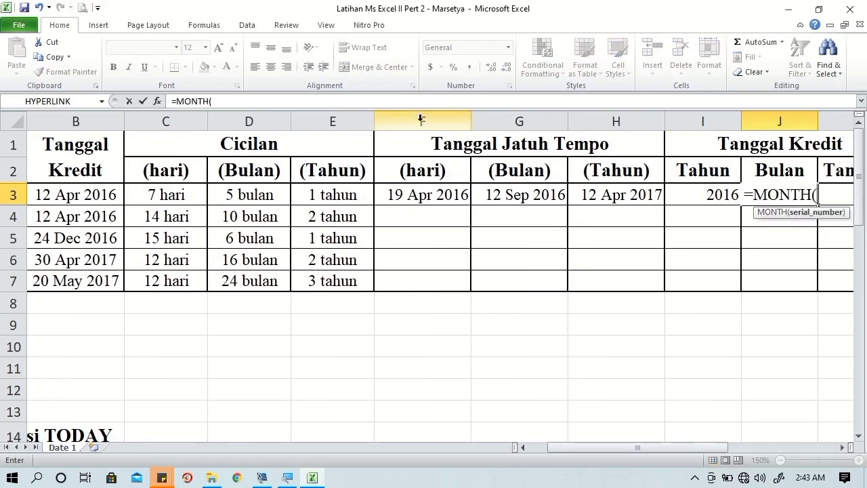
click(98, 197)
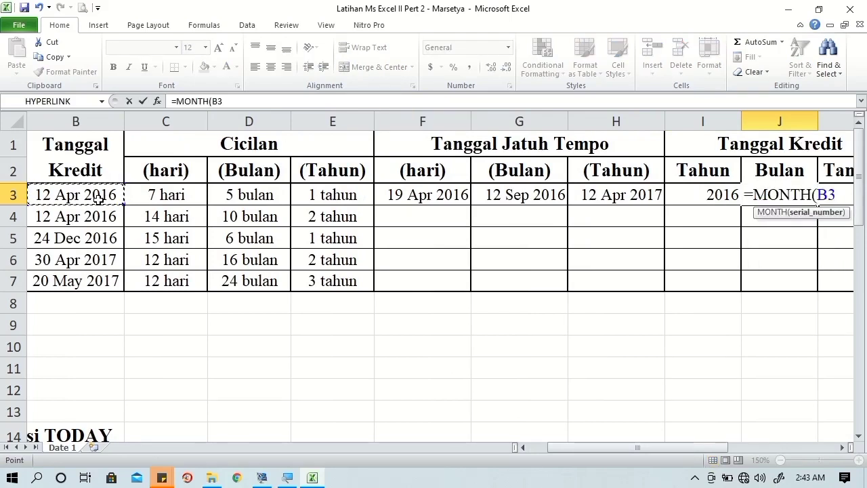
key(Tab)
text(=)
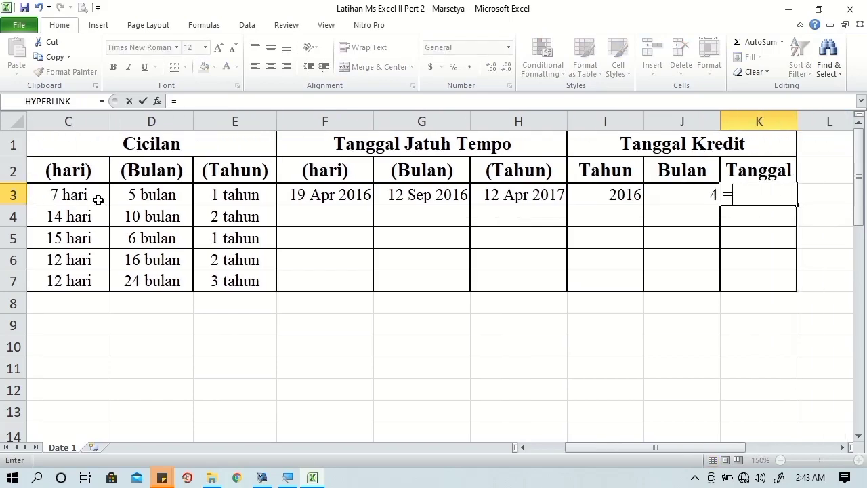
text(day)
key(Tab)
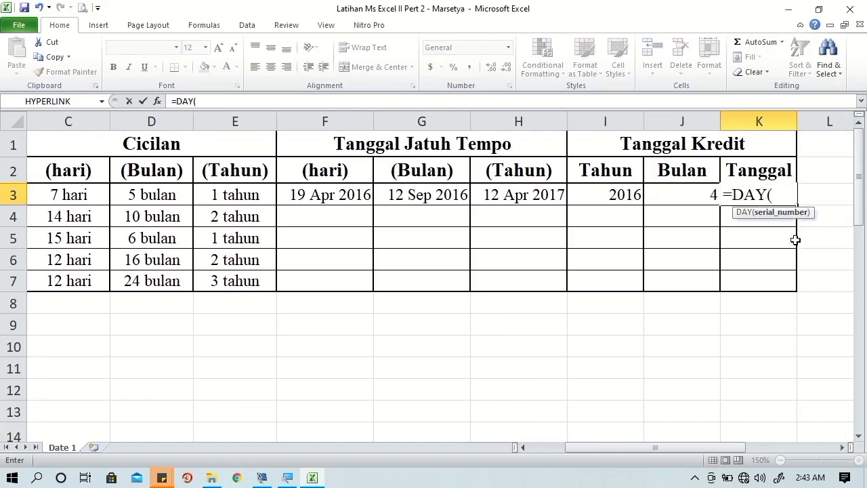
drag(654, 448, 618, 449)
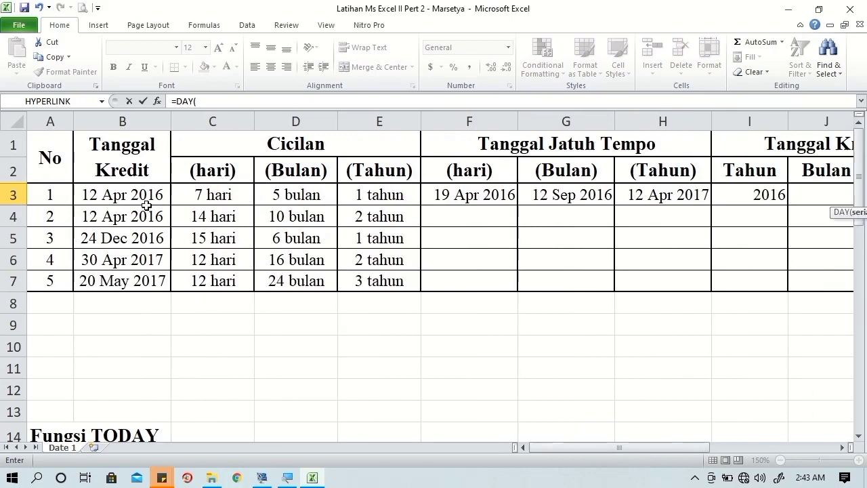
click(145, 196)
key(Tab)
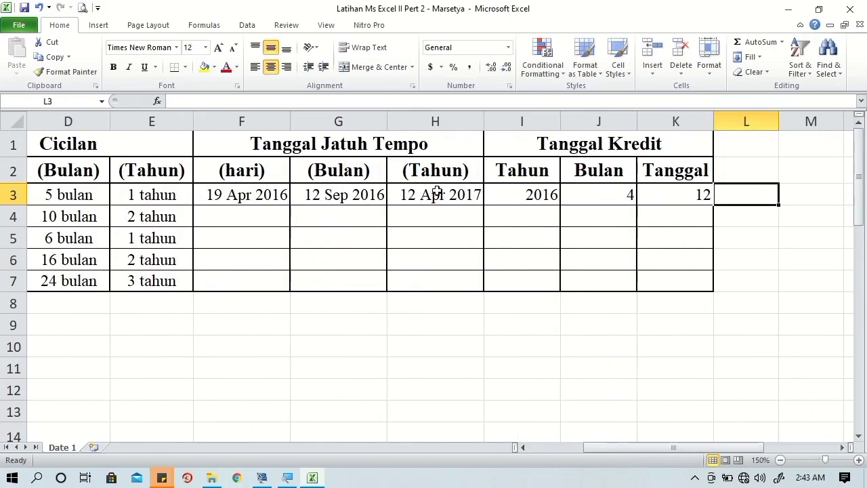
Centre I3:K3 and fill the F3:K3 formulas down through row 7
drag(503, 197, 661, 194)
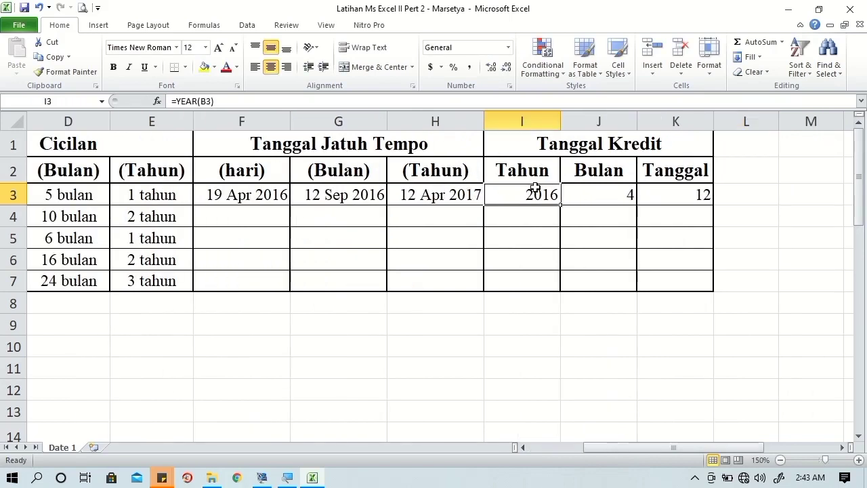
click(271, 66)
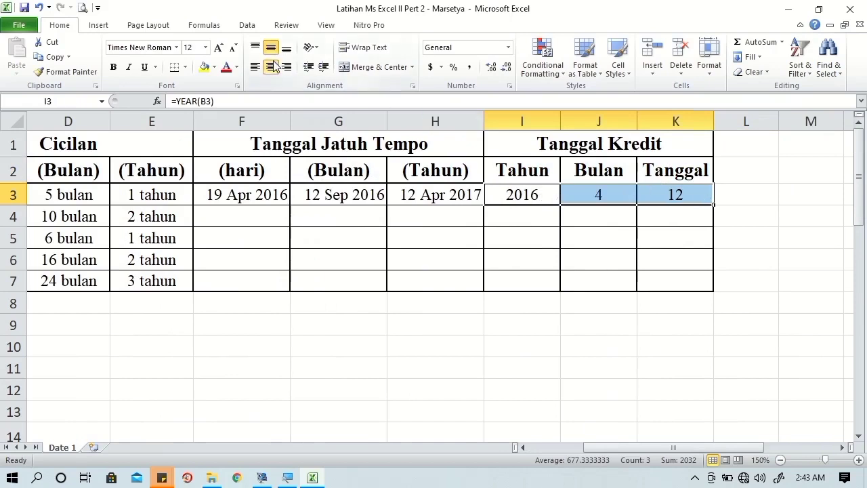
mouse_move(213, 197)
mouse_down()
mouse_move(709, 198)
mouse_move(712, 290)
mouse_up()
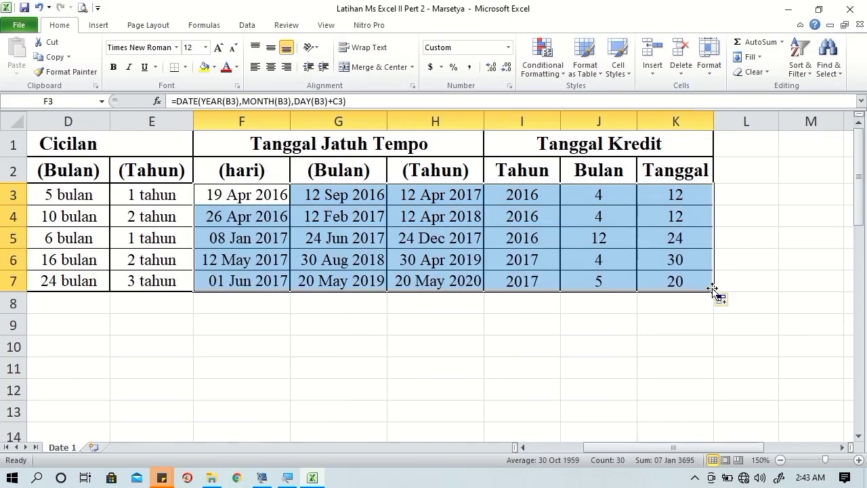
Apply a bottom border to cells F7:K7 via Format Cells
click(732, 263)
drag(249, 288, 653, 280)
right_click(654, 278)
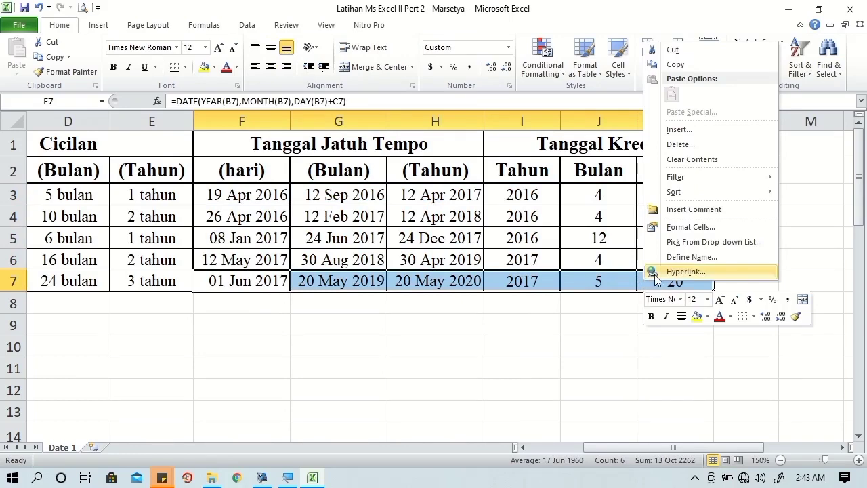
click(682, 228)
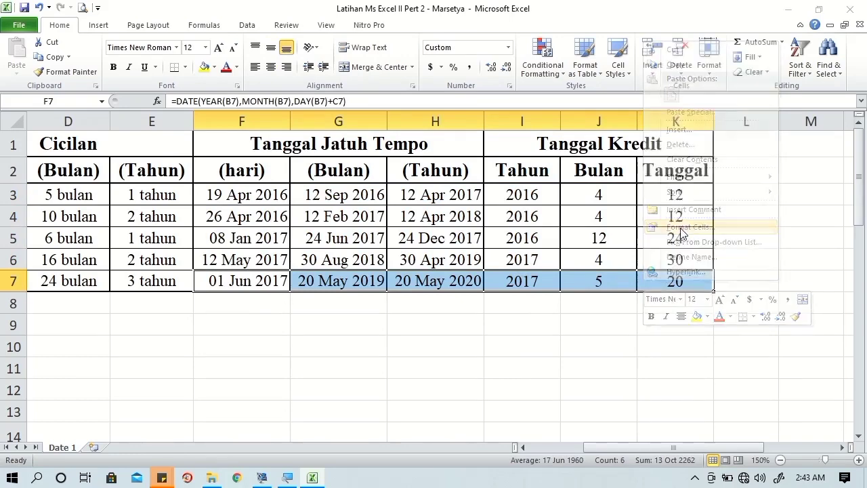
click(648, 94)
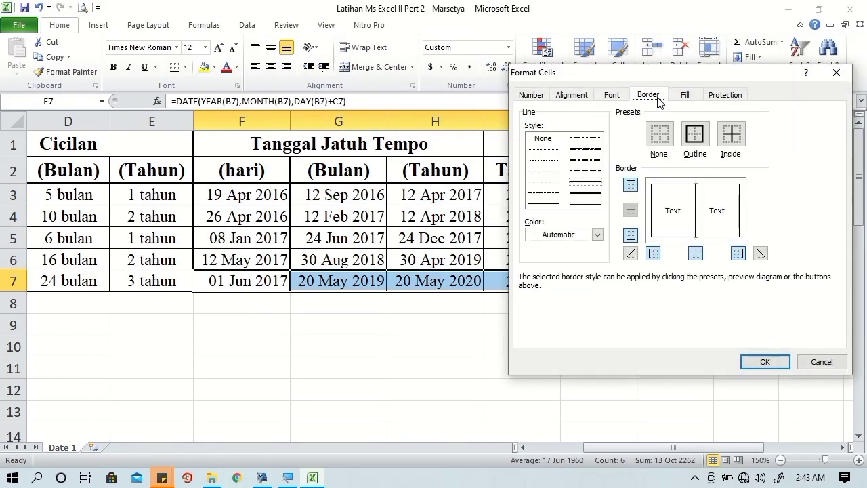
click(655, 237)
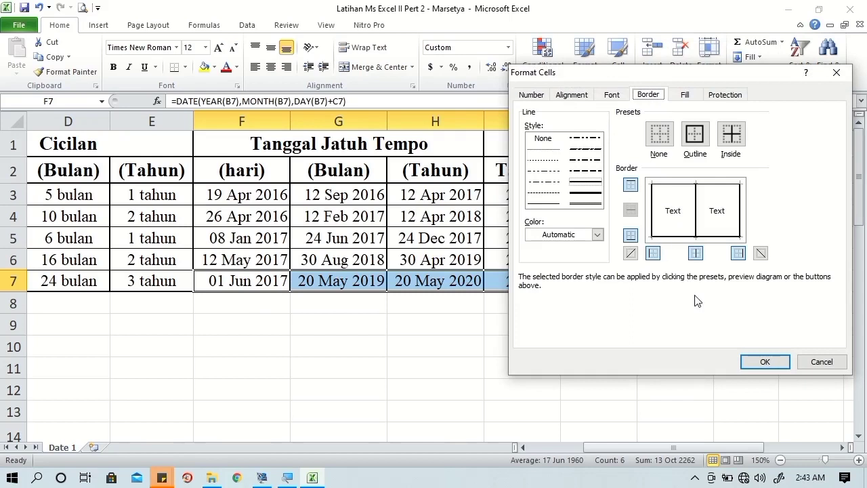
click(765, 363)
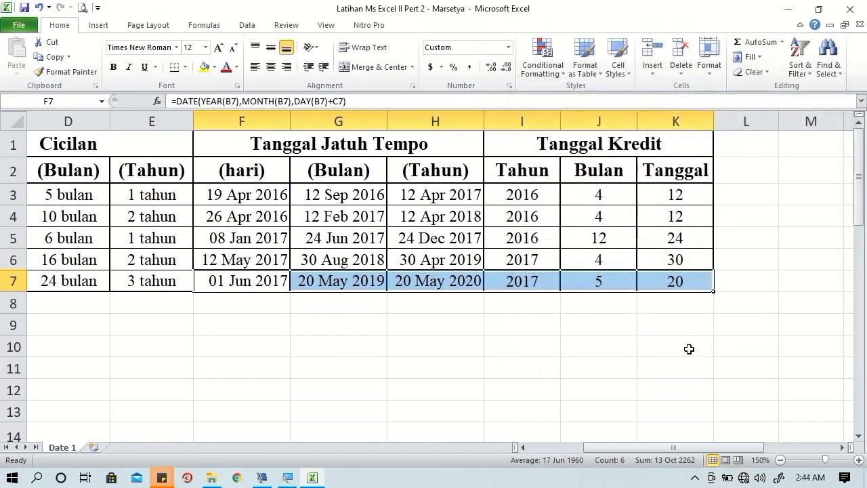
click(689, 349)
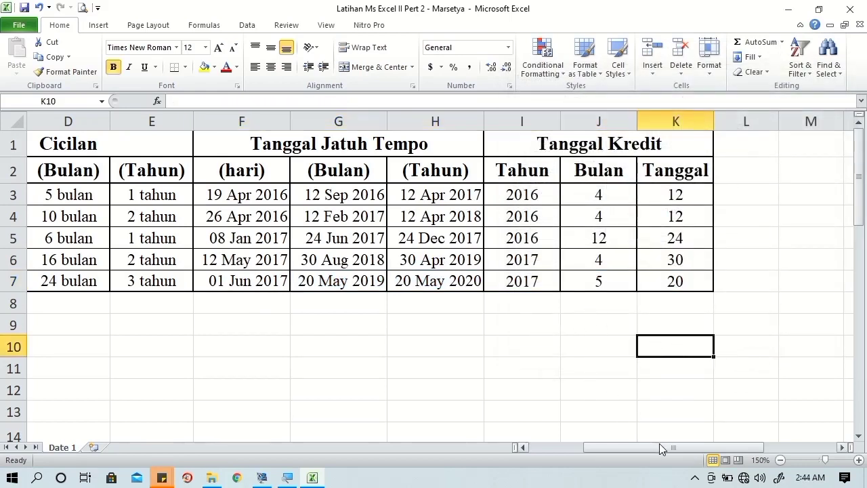
Inspect the credit date in B3 and the YEAR, MONTH and DAY formulas in I3:K3
drag(660, 447, 579, 447)
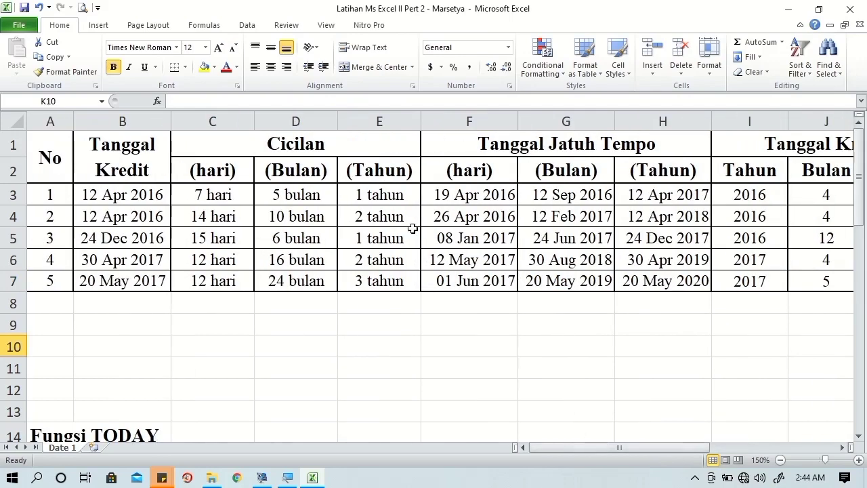
click(149, 193)
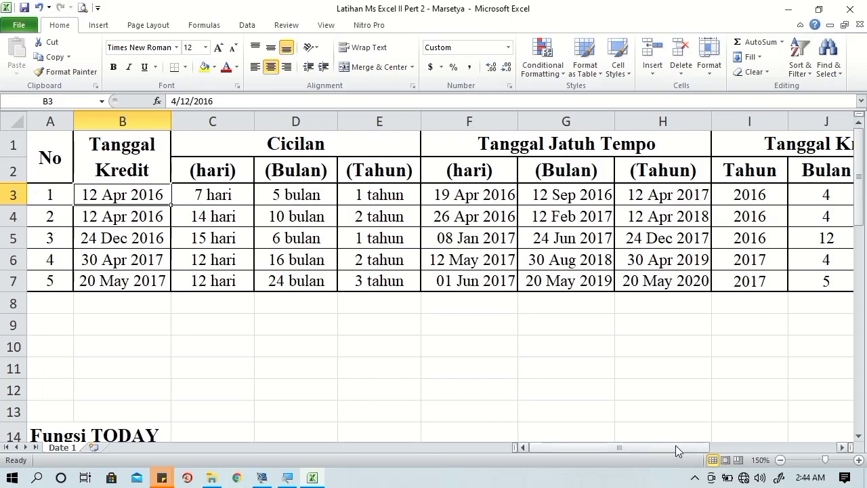
drag(675, 447, 710, 447)
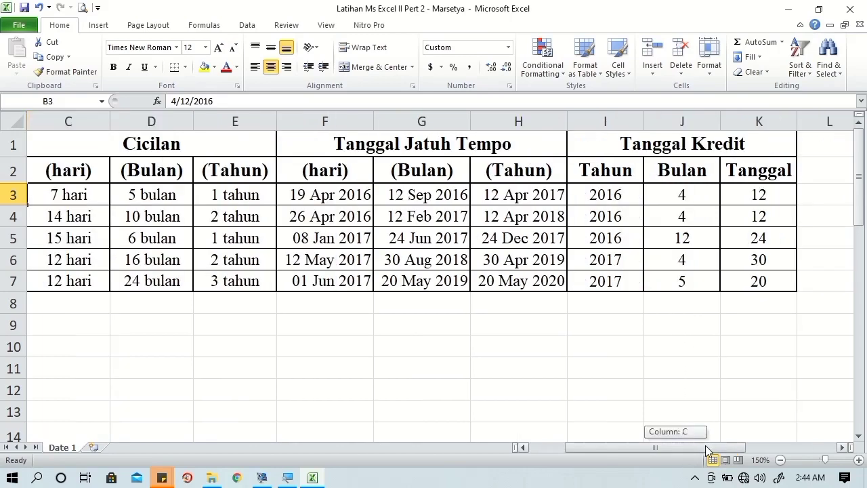
click(614, 193)
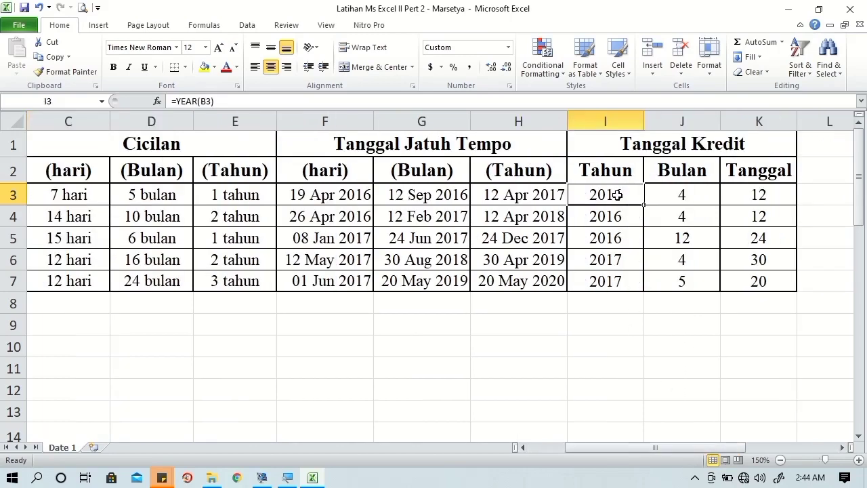
click(659, 193)
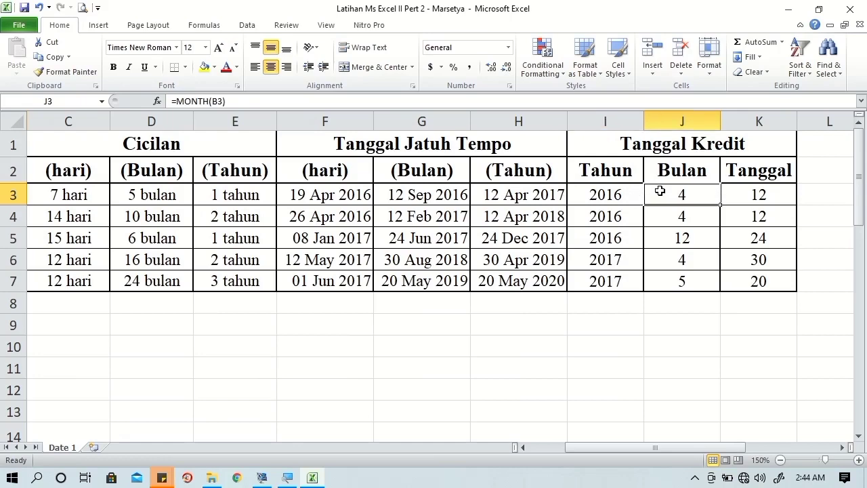
click(755, 193)
drag(626, 447, 592, 447)
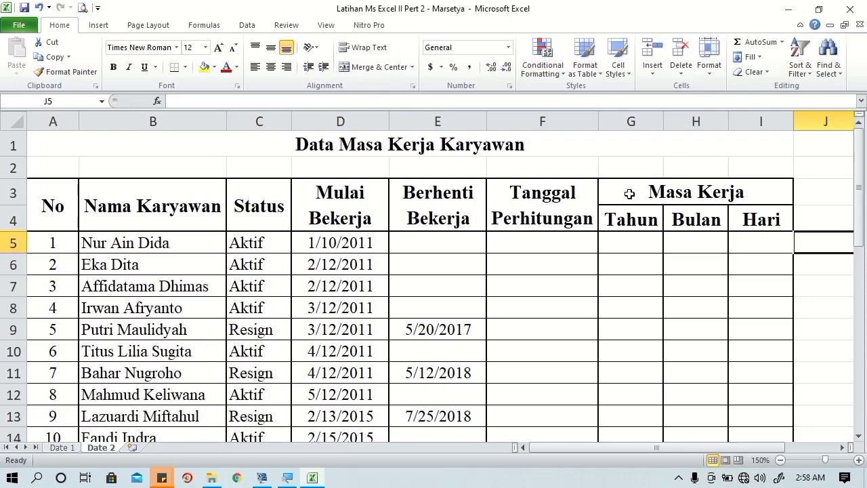
drag(857, 178, 854, 246)
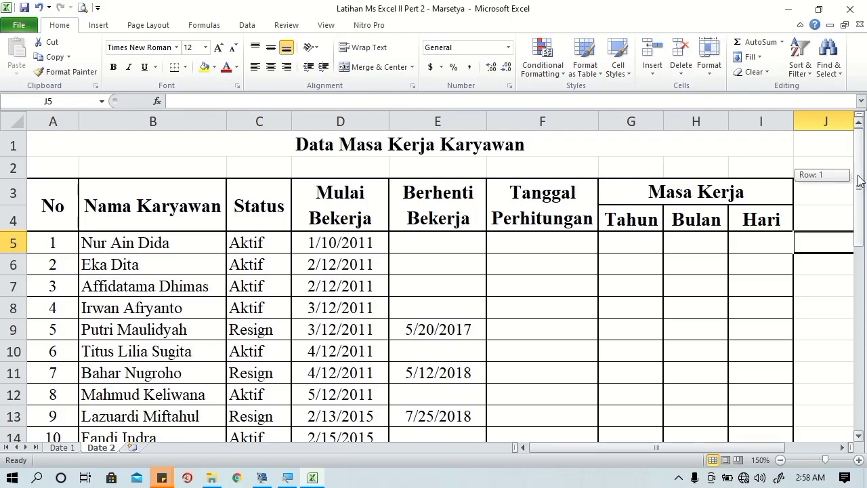
scroll(766, 269, down, 4)
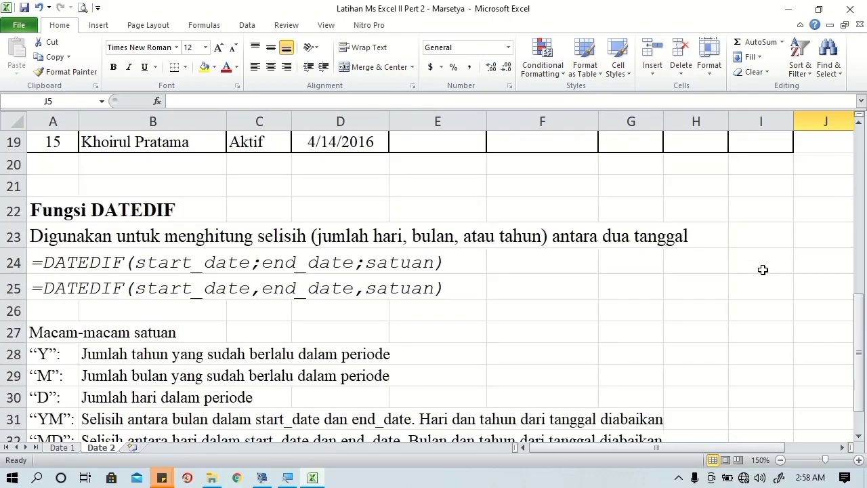
scroll(762, 269, down, 1)
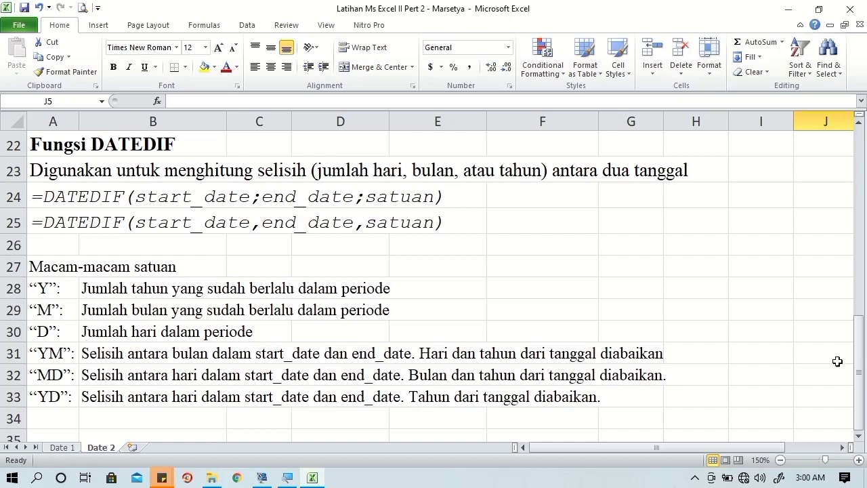
drag(858, 377, 858, 377)
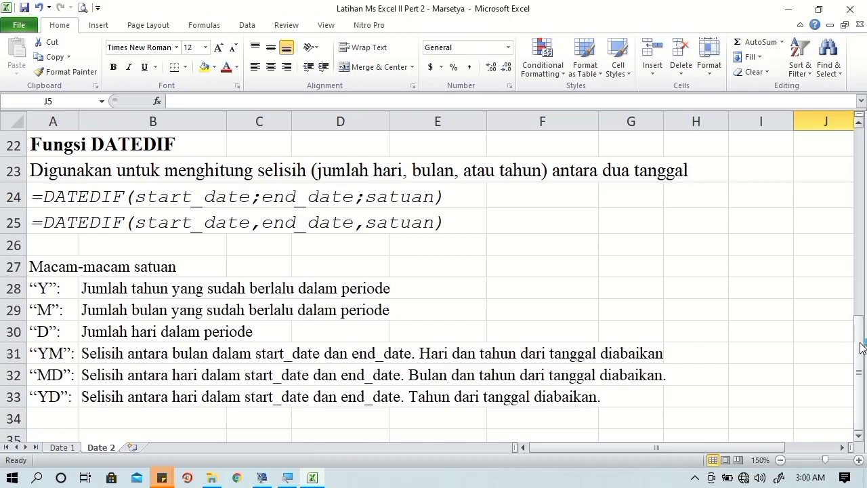
drag(857, 344, 858, 203)
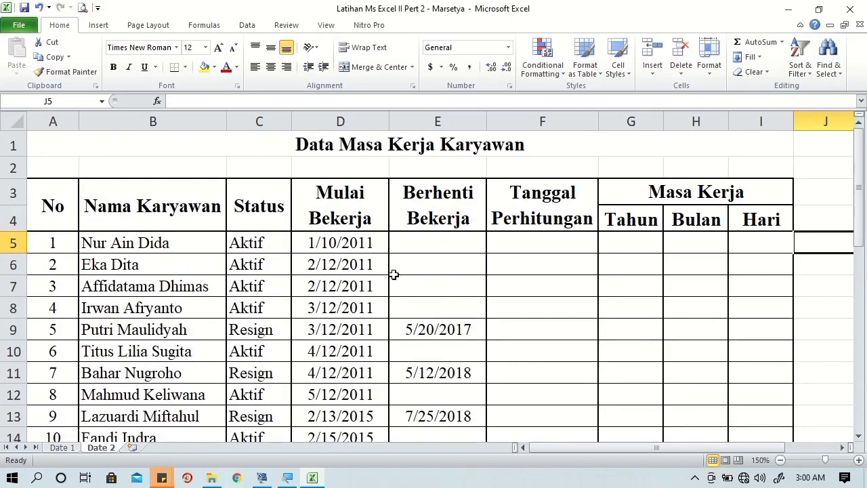
click(423, 245)
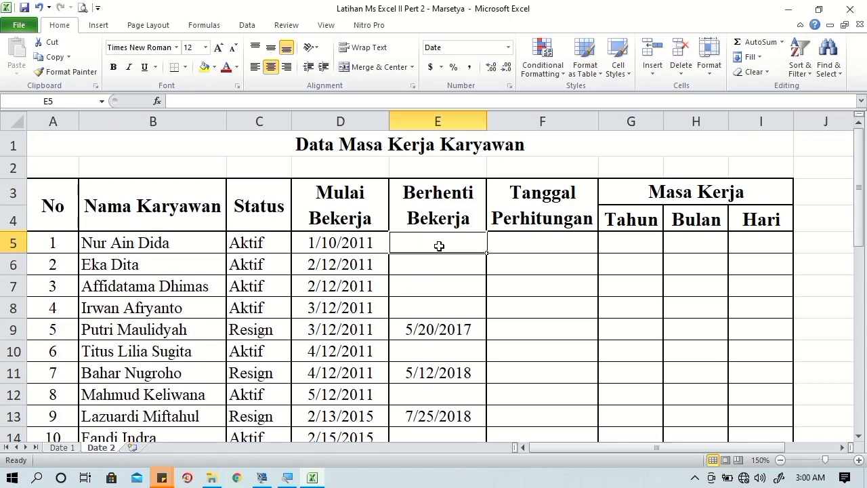
click(236, 245)
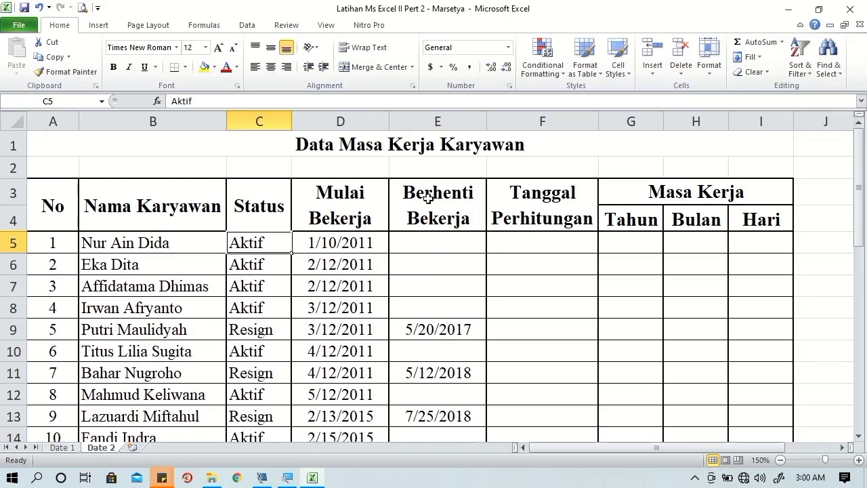
click(413, 330)
click(273, 336)
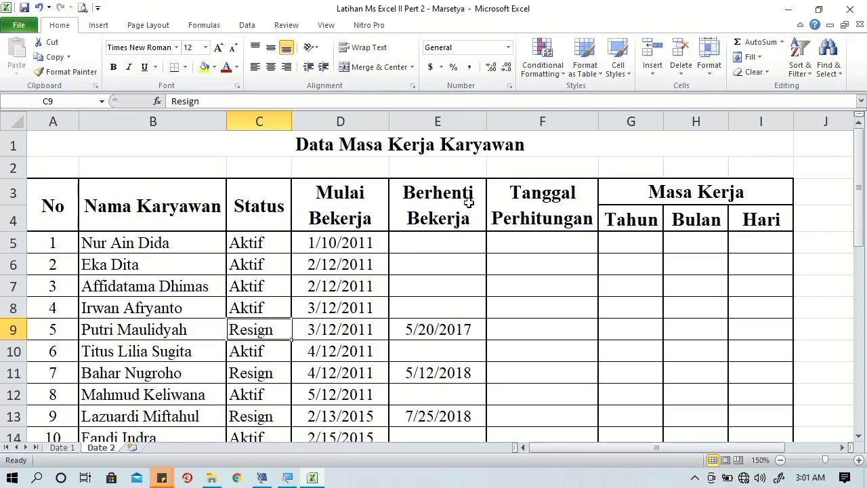
Apply the custom dd mmm yyyy format to the dates in D5:E19
mouse_move(369, 241)
mouse_down()
mouse_move(373, 313)
mouse_move(414, 398)
mouse_move(416, 387)
mouse_up()
right_click(415, 388)
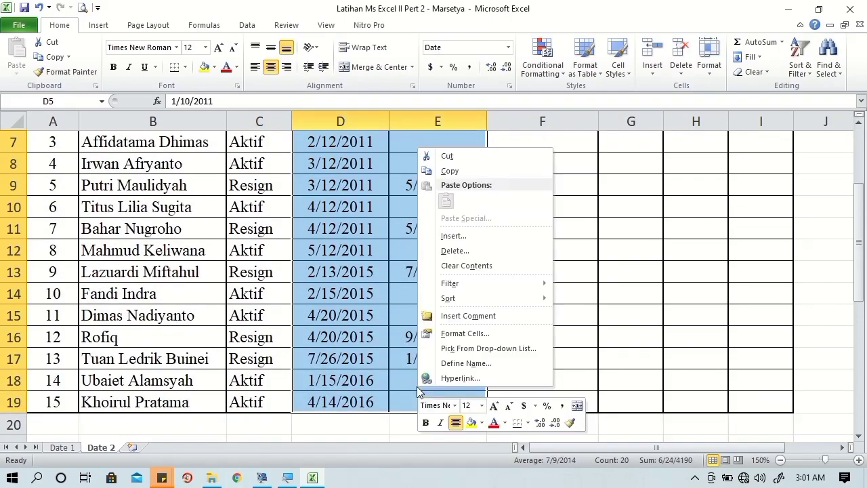
click(445, 335)
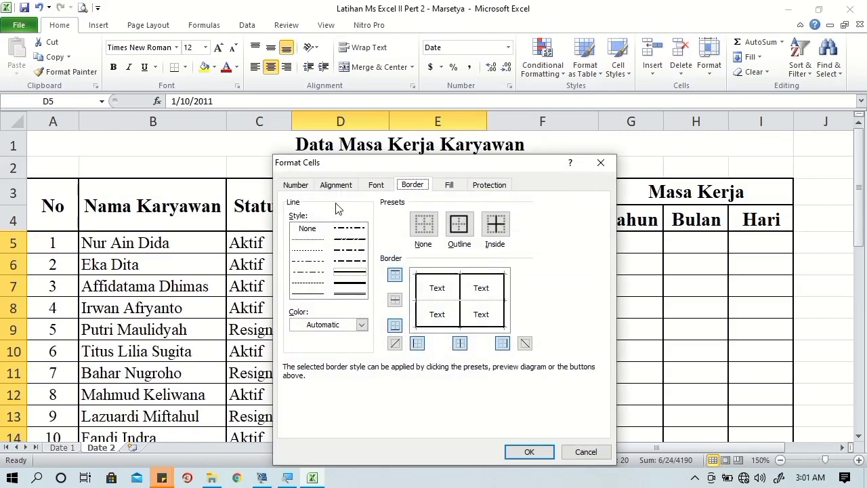
click(305, 187)
click(308, 311)
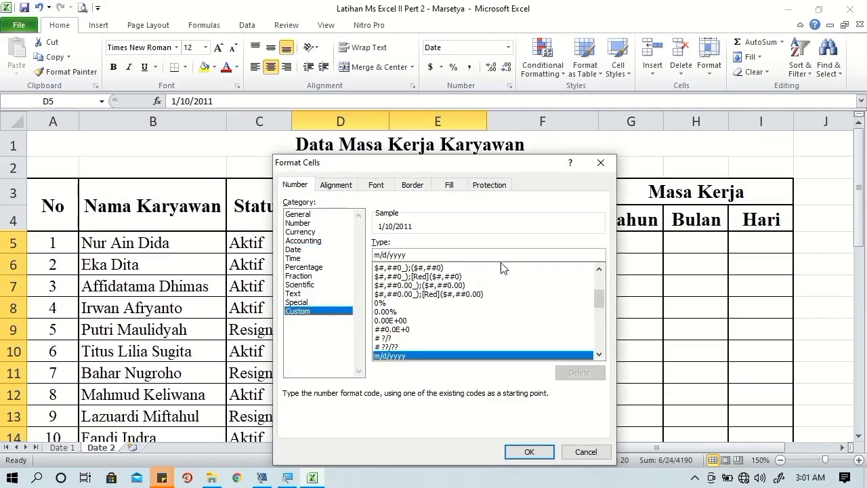
drag(599, 304, 599, 342)
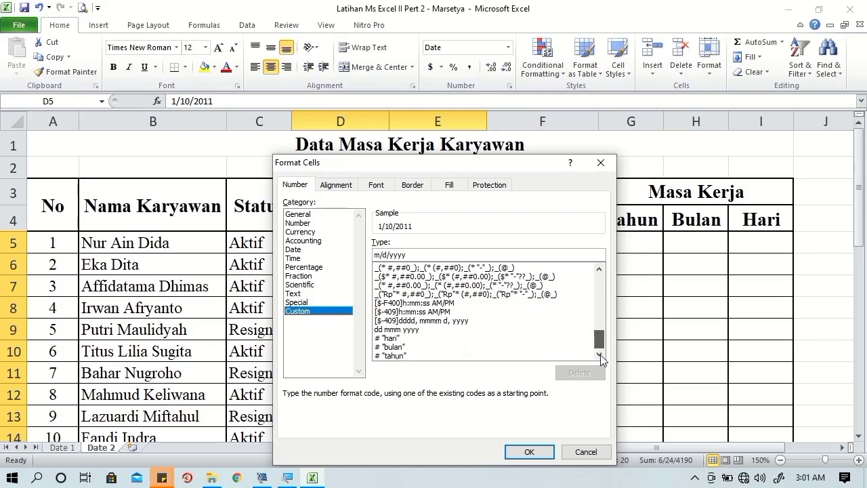
click(400, 329)
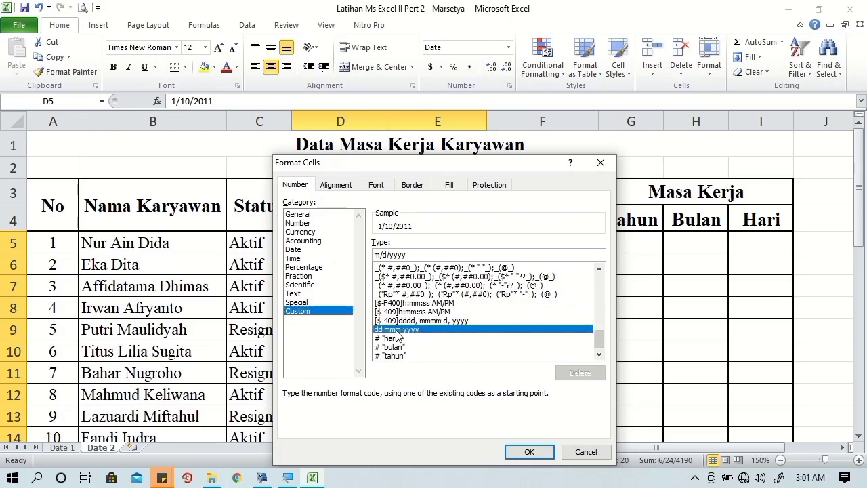
click(512, 453)
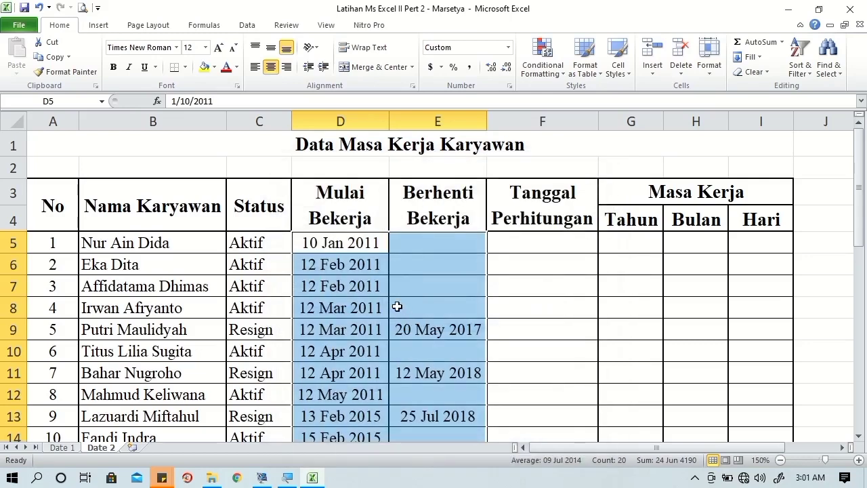
click(504, 244)
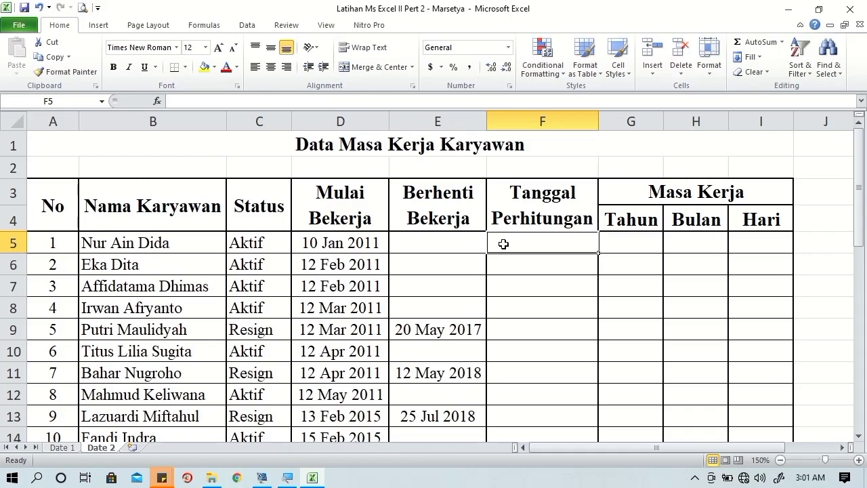
Start F5's formula as =IF(C5="aktif",NOW(), for active employees
text(=i)
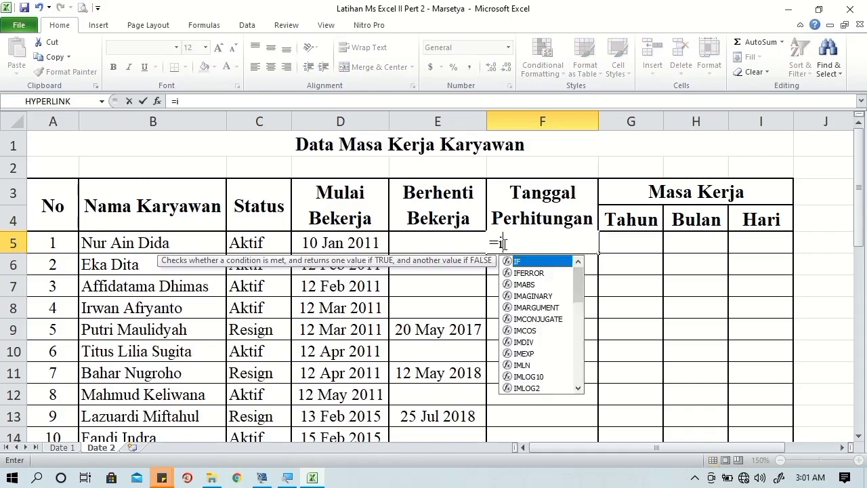
text(f)
key(Tab)
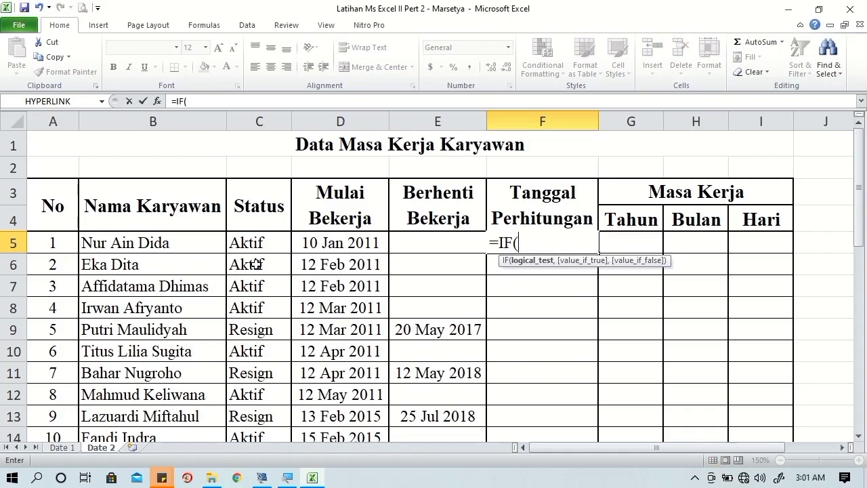
click(256, 242)
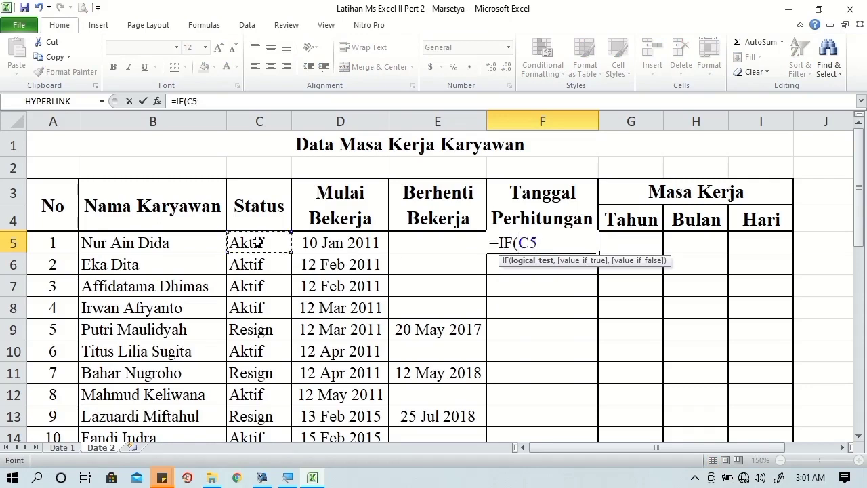
text(=)
text("ak)
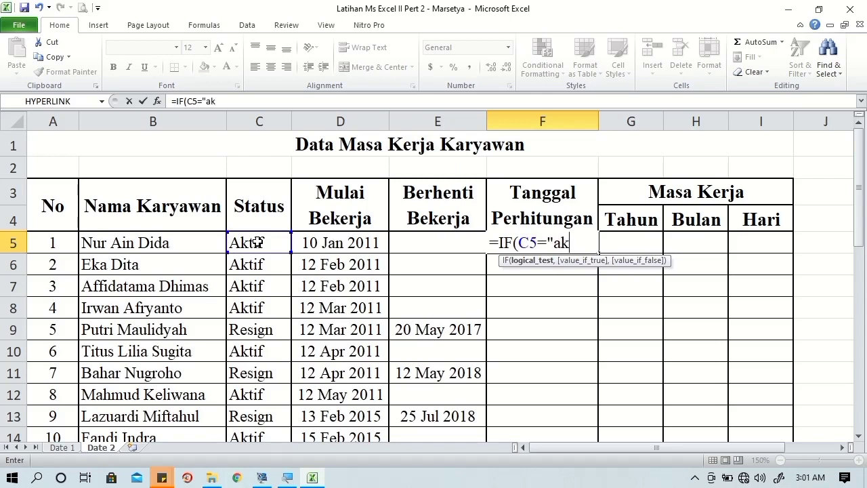
text(tif")
text(,)
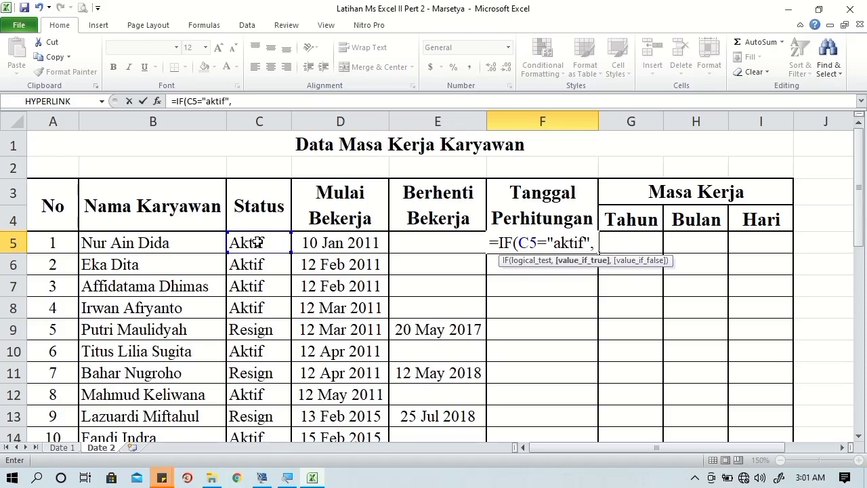
text(no)
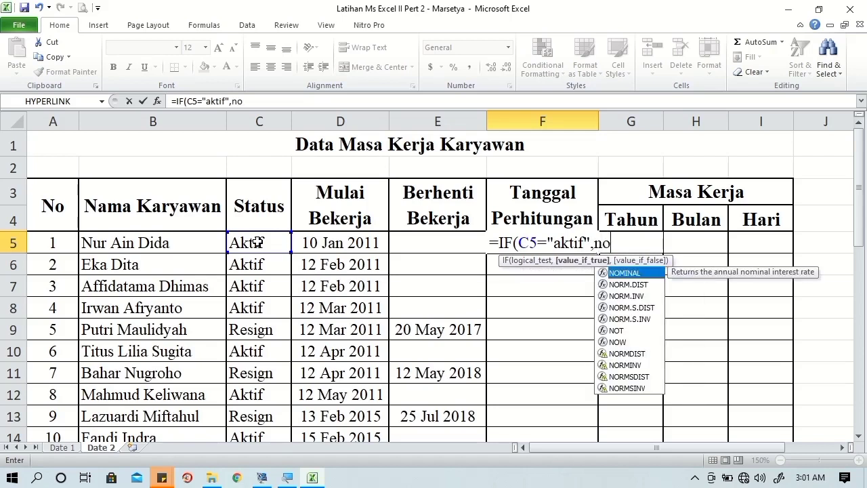
text(w)
key(Tab)
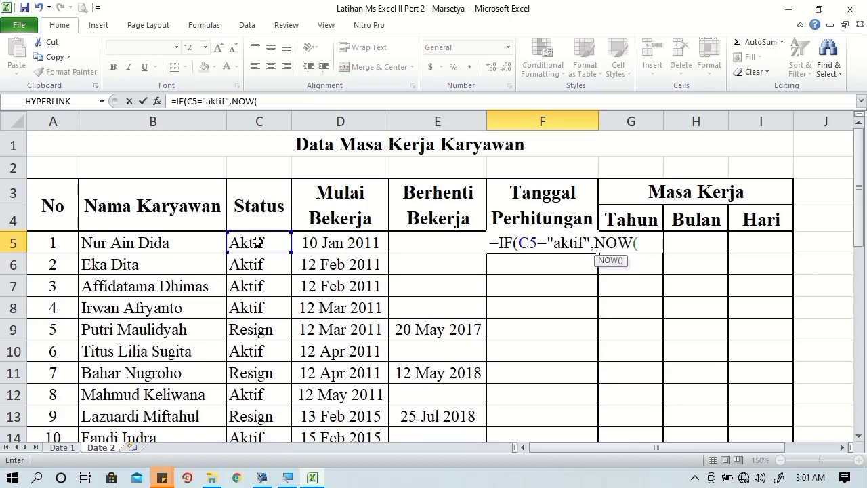
text(),)
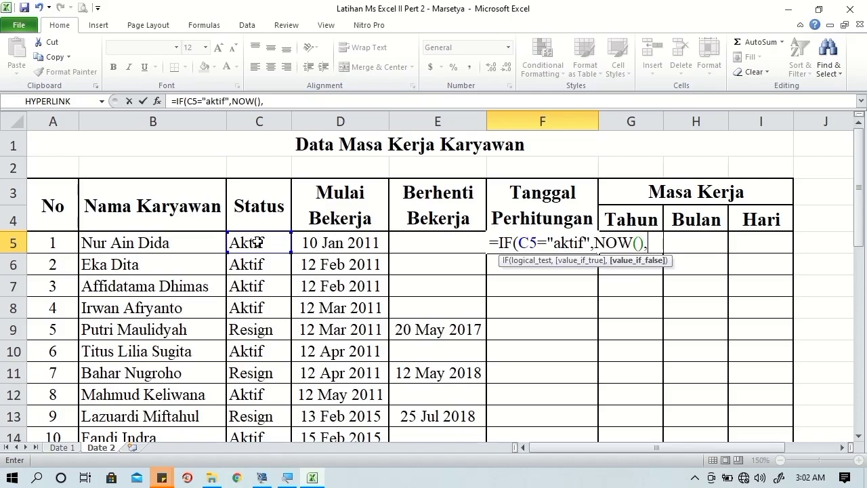
Nest IF(C5="resign",E5,"-") and commit, accepting Excel's parenthesis correction
text(if)
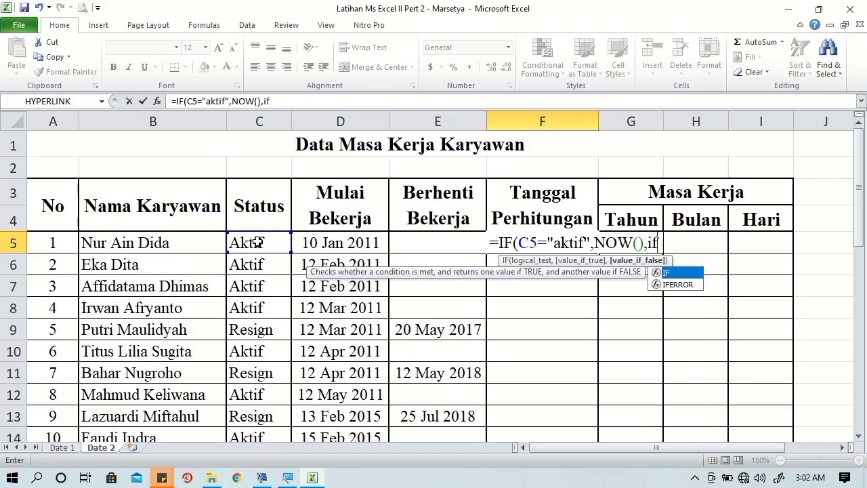
key(Tab)
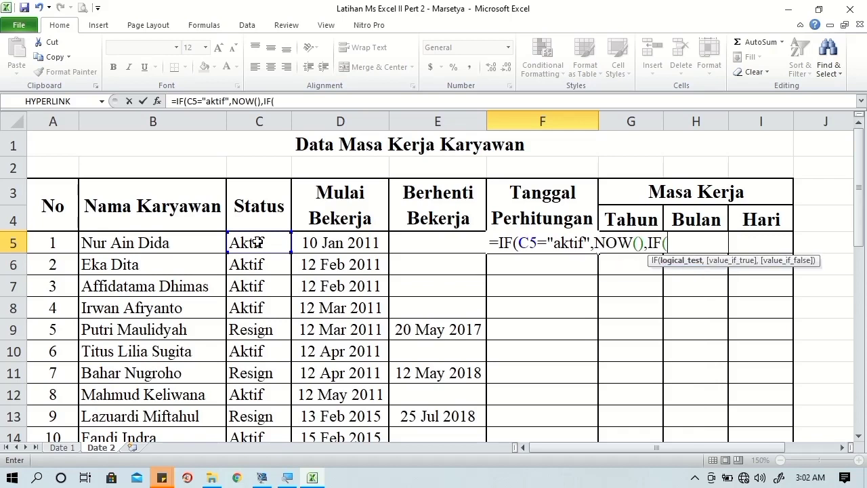
click(258, 242)
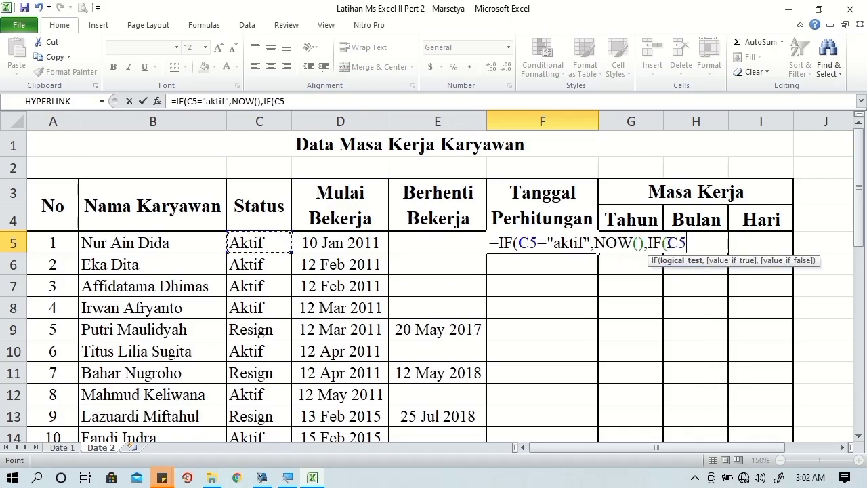
text(=")
text(resign)
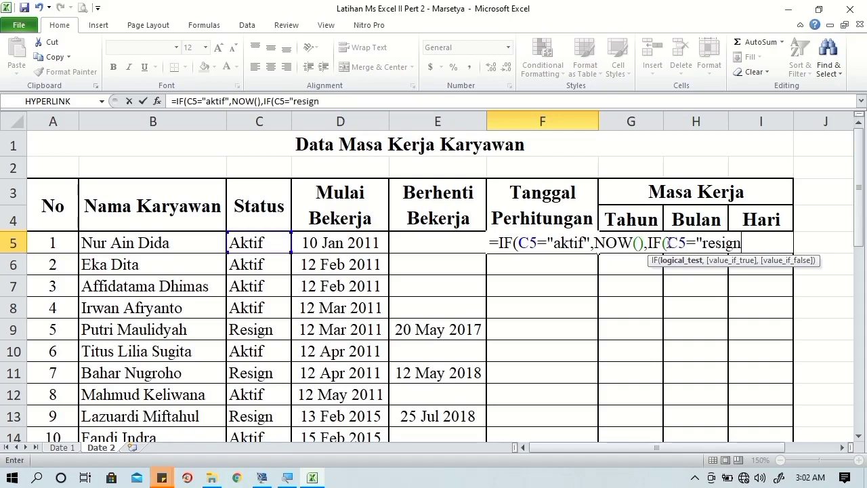
text(",)
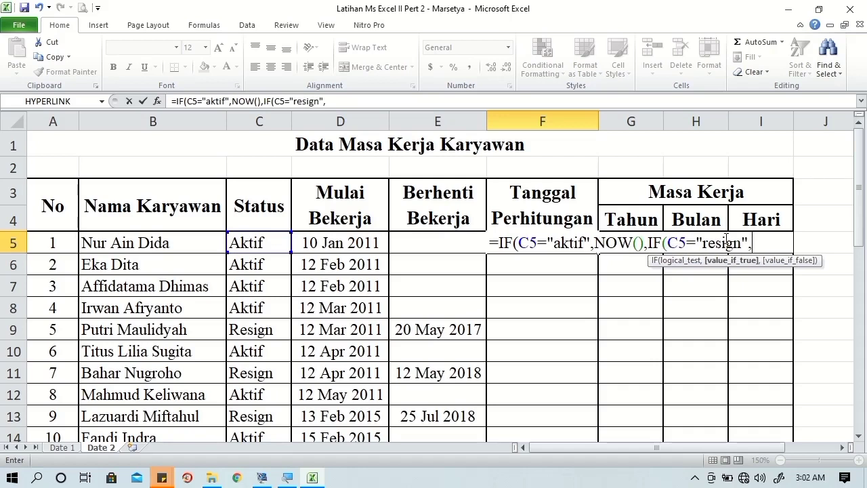
click(441, 248)
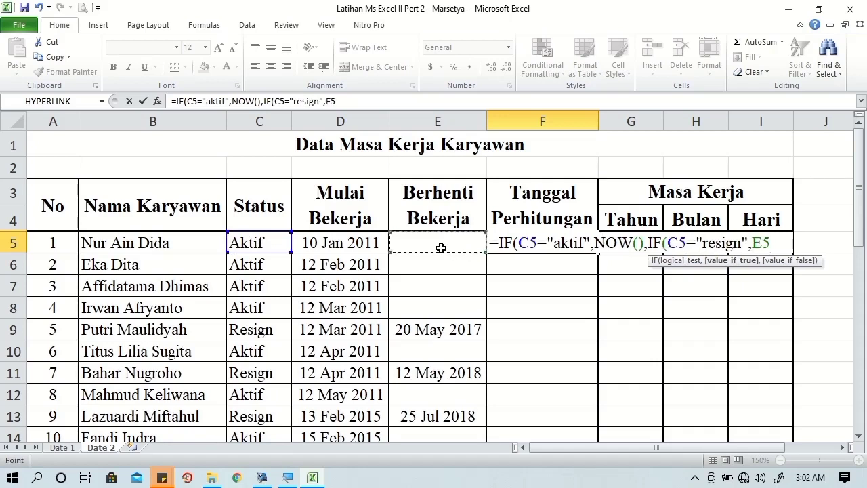
text(,)
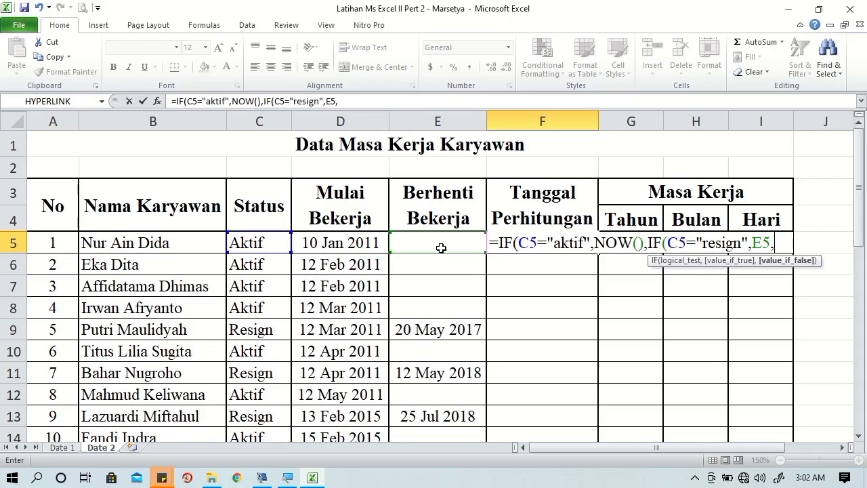
text(")
text(-)
text(")
key(Return)
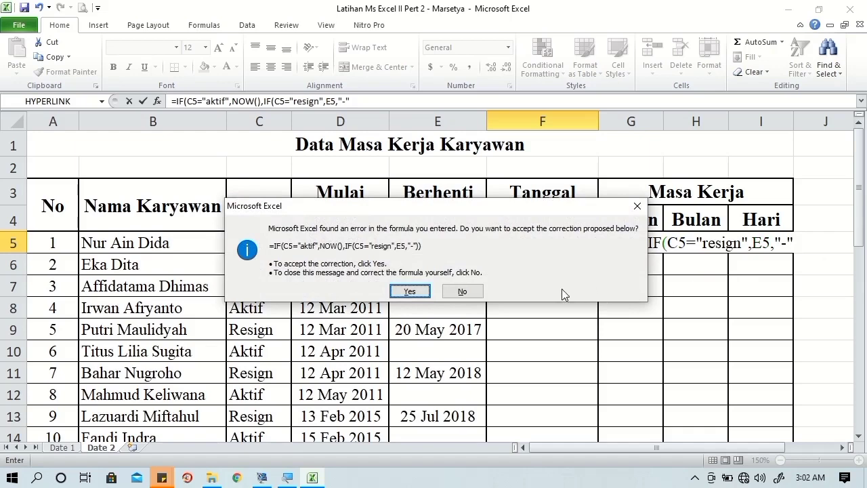
click(418, 293)
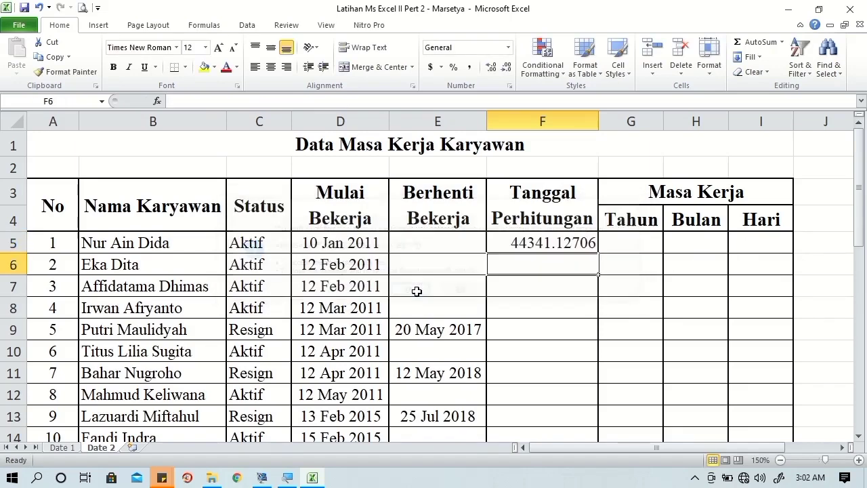
click(511, 244)
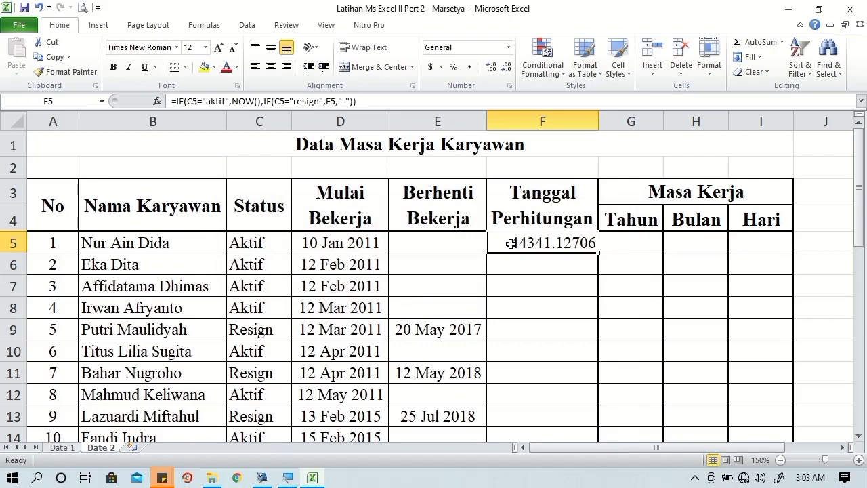
Give F5 the custom dd mmm yyyy format so it reads 25 May 2021
right_click(513, 249)
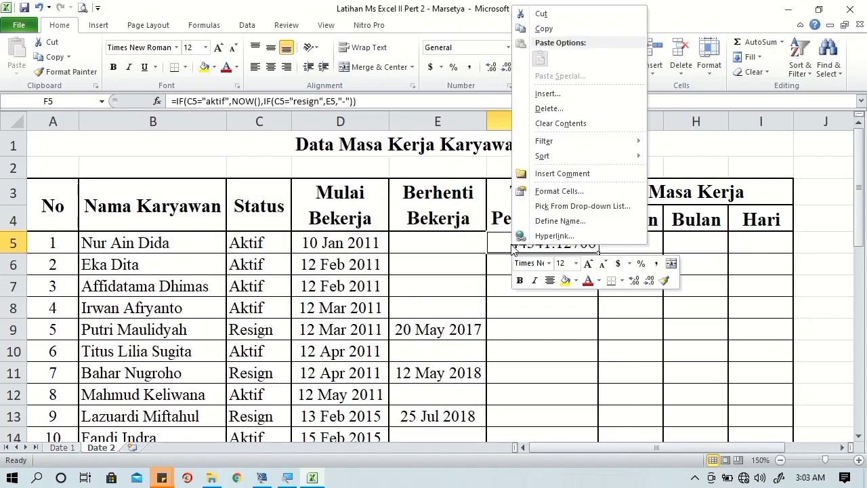
click(542, 193)
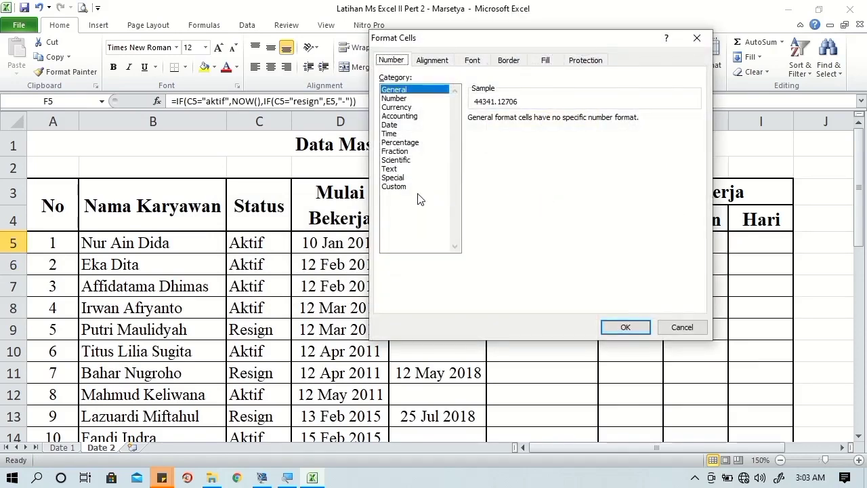
click(414, 188)
drag(696, 158, 694, 222)
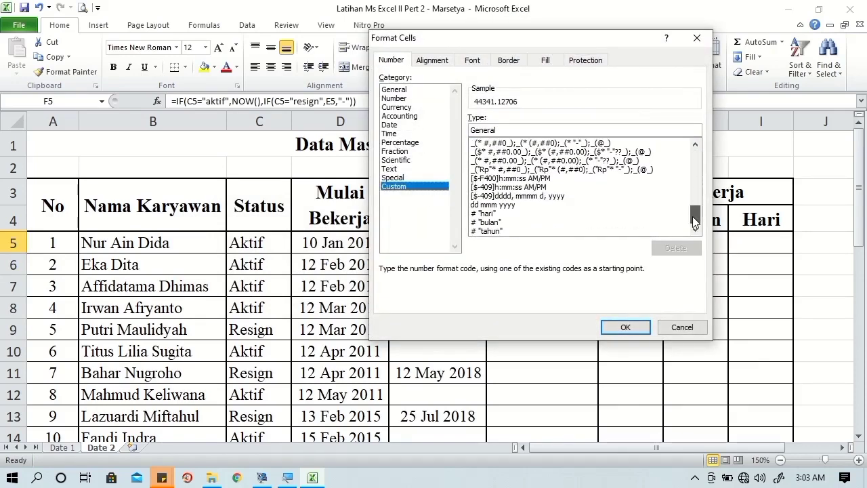
click(523, 205)
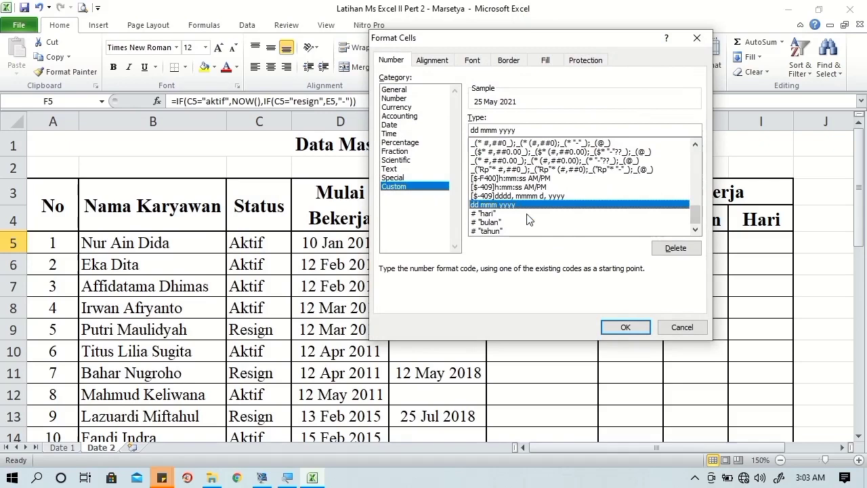
click(620, 328)
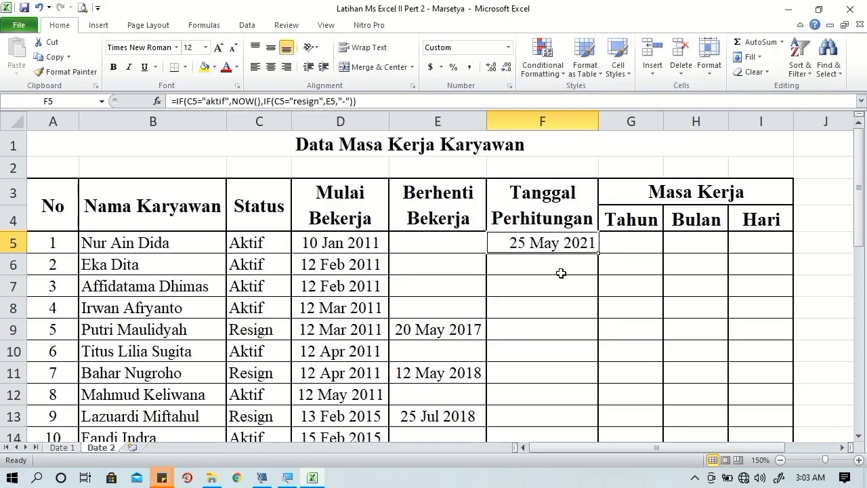
click(633, 237)
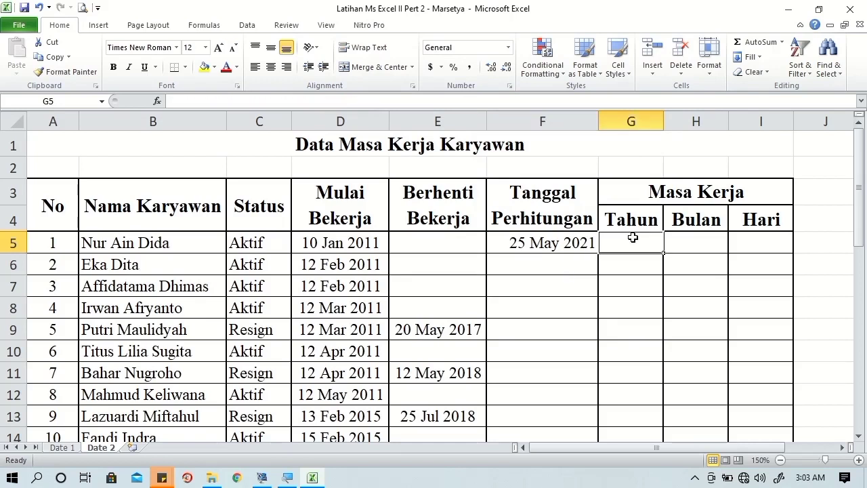
Enter =DATEDIF(D5,F5,"y") in G5, returning 10 years
text(=)
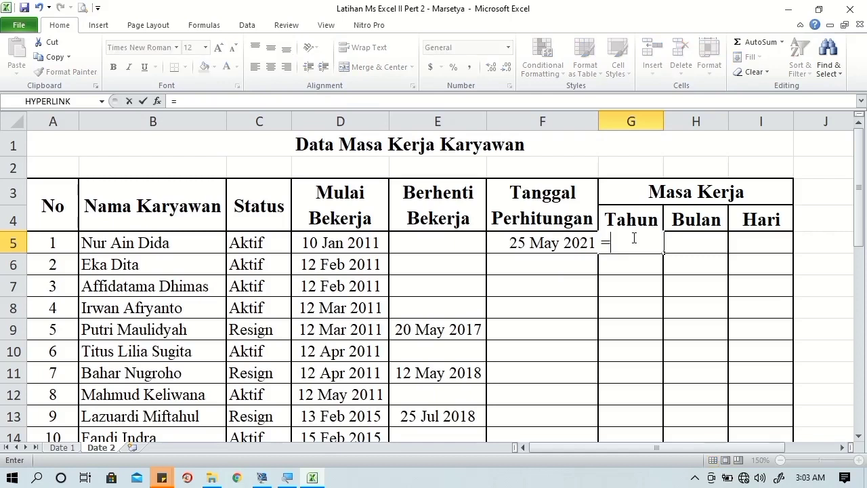
text(dae)
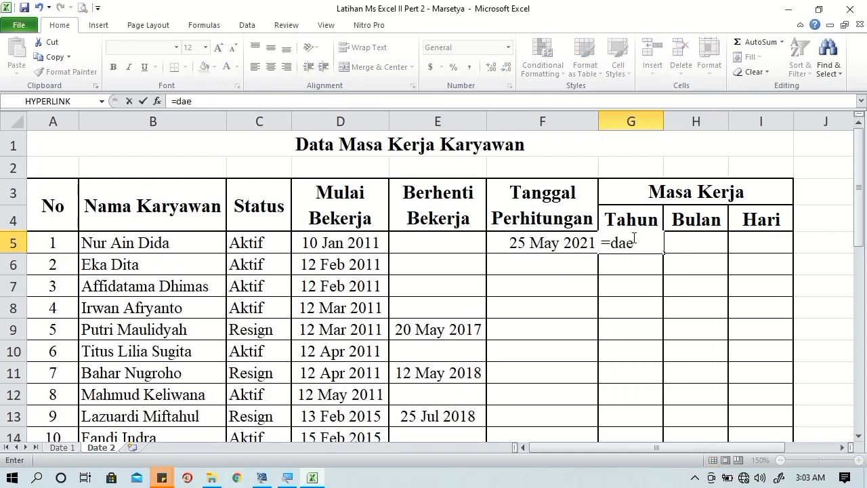
key(BackSpace)
text(tedi)
text(f()
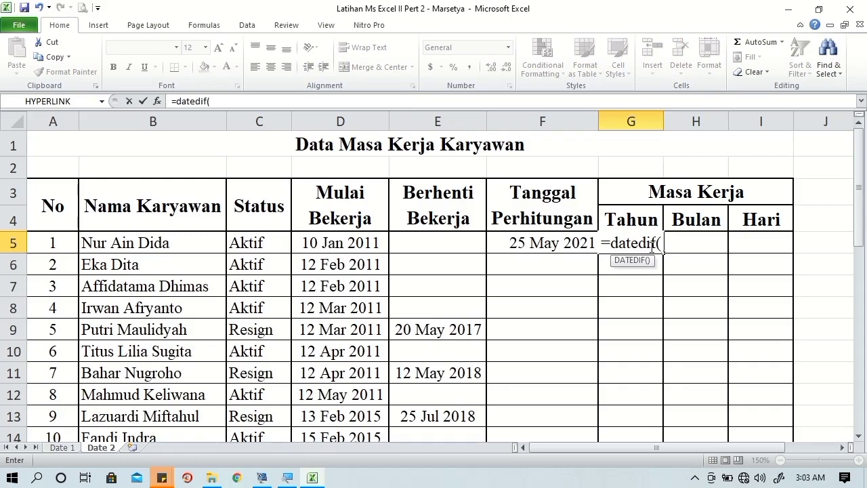
click(356, 250)
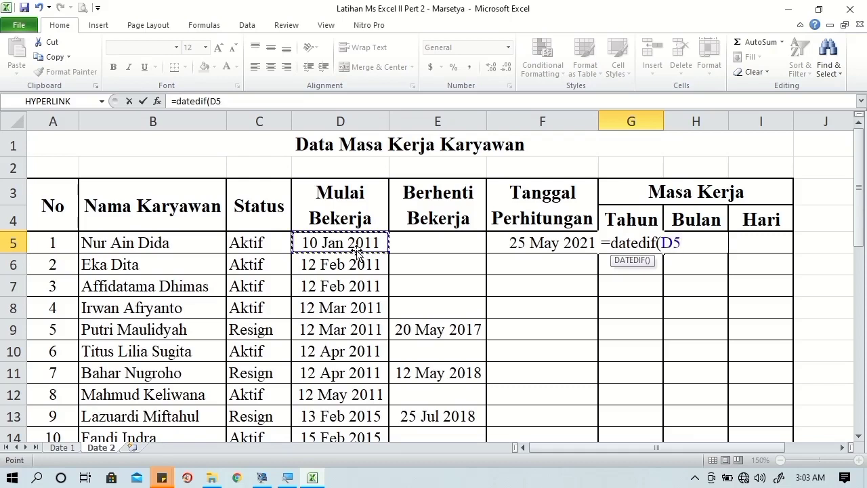
text(,)
click(542, 245)
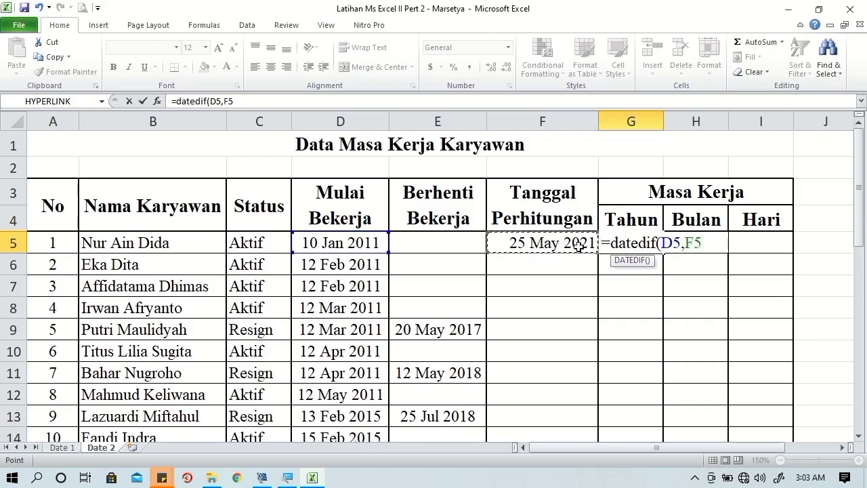
text(,)
text("y)
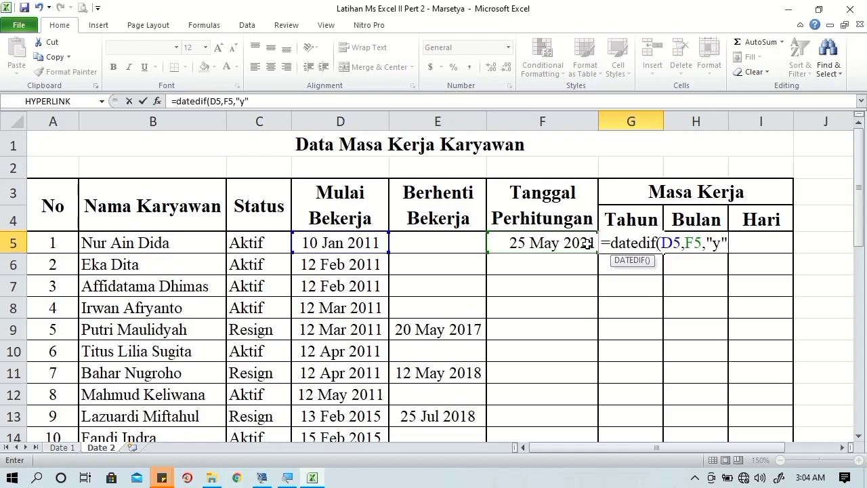
key(Tab)
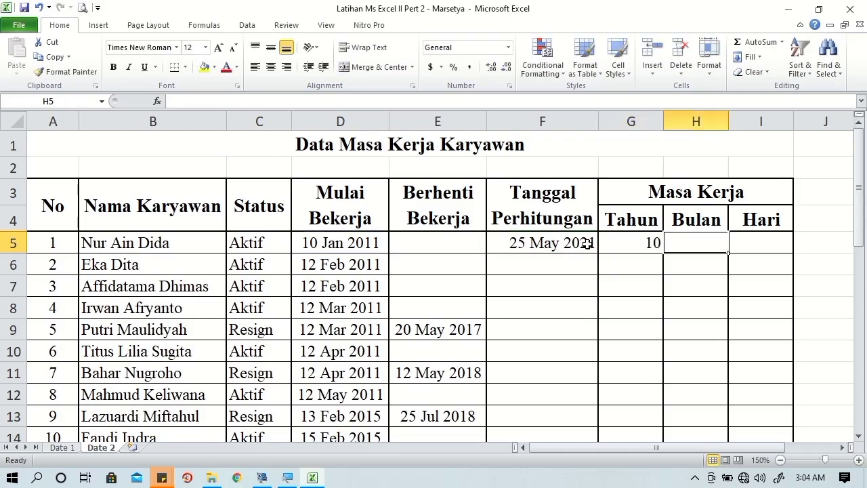
click(654, 248)
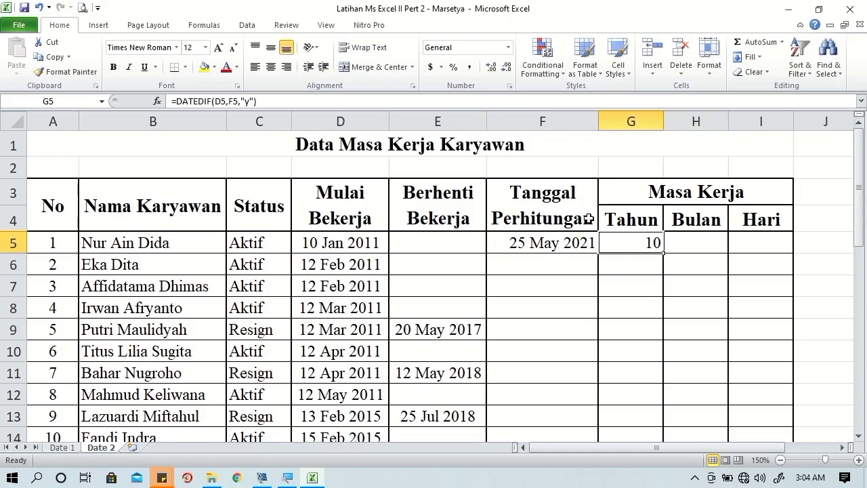
Apply the custom # "tahun" format to G5 so it shows 10 tahun
right_click(613, 244)
click(652, 191)
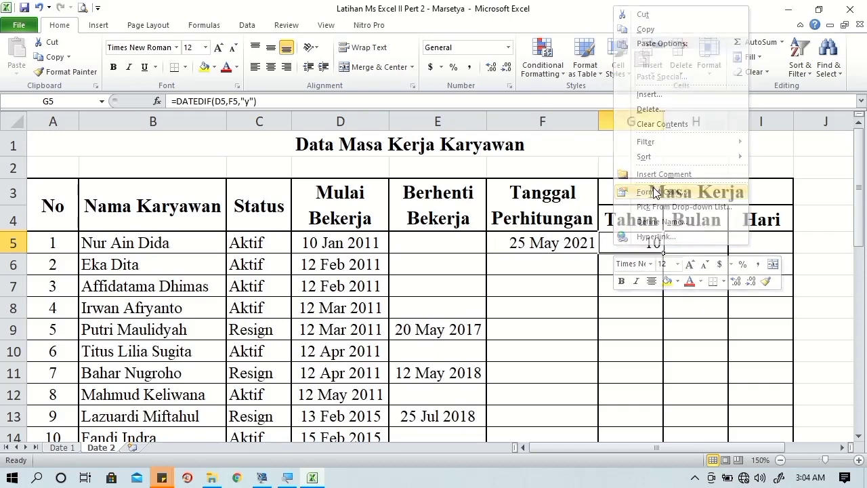
click(530, 182)
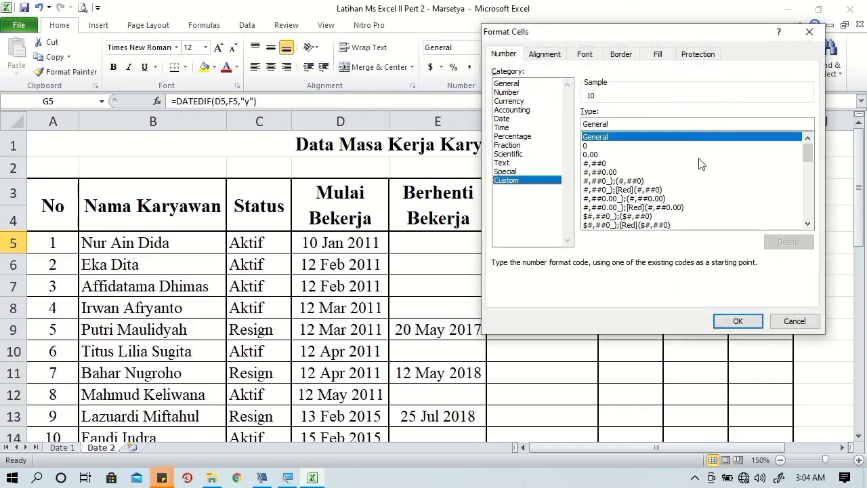
drag(806, 150, 804, 230)
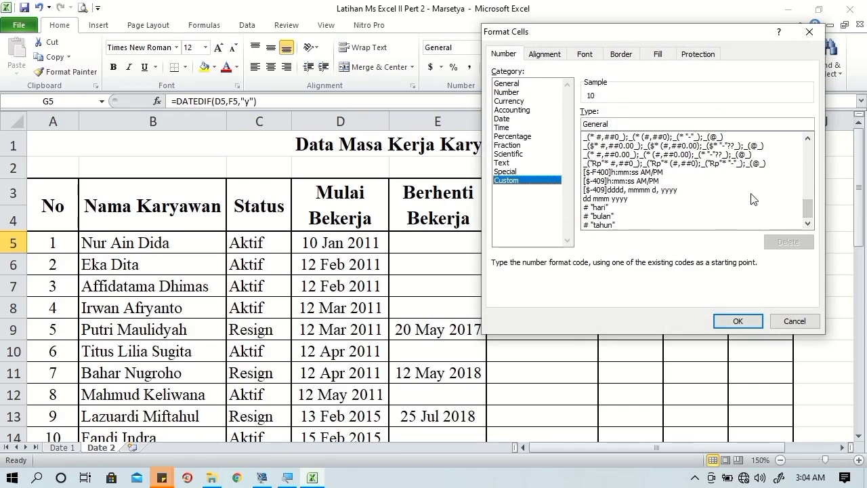
click(640, 225)
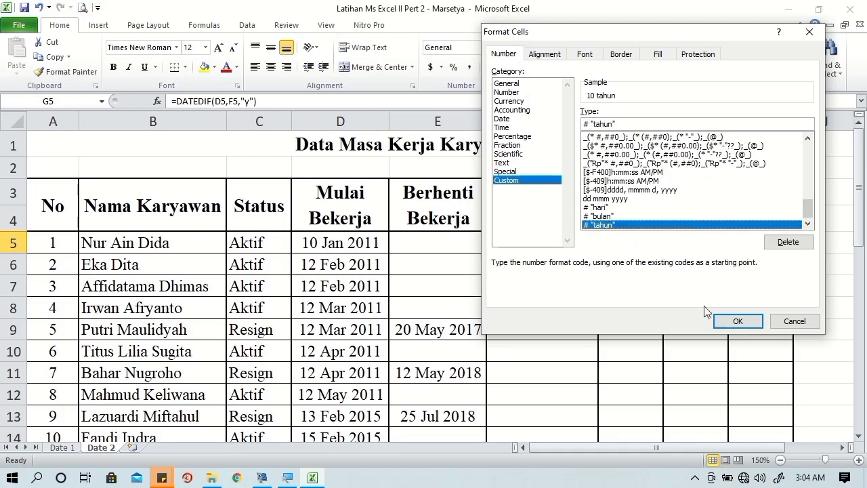
click(735, 321)
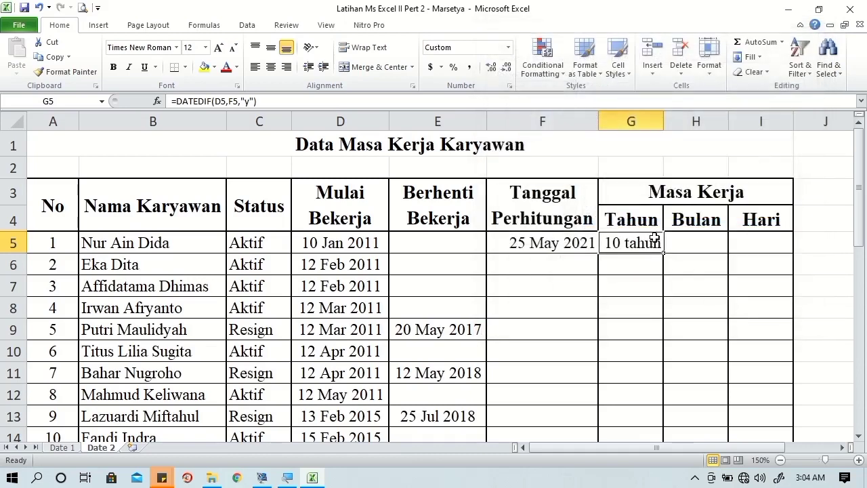
click(687, 243)
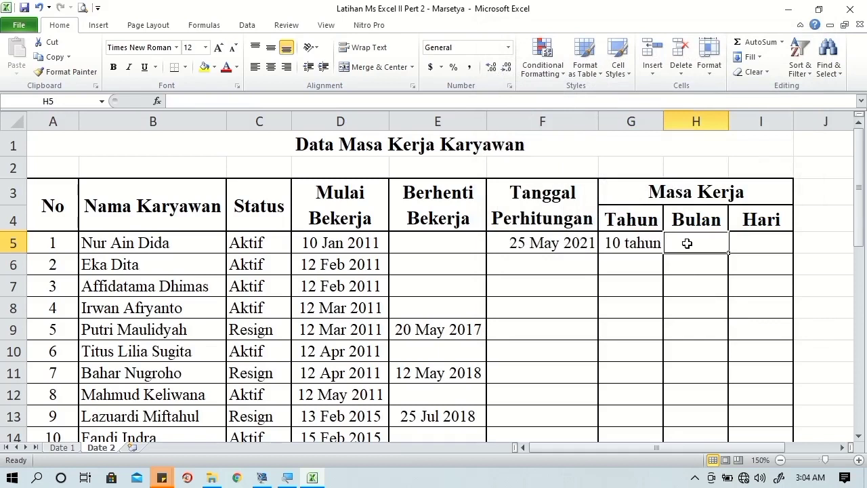
Enter =DATEDIF(D5,F5,"ym") in H5, returning 4 months
text(=d)
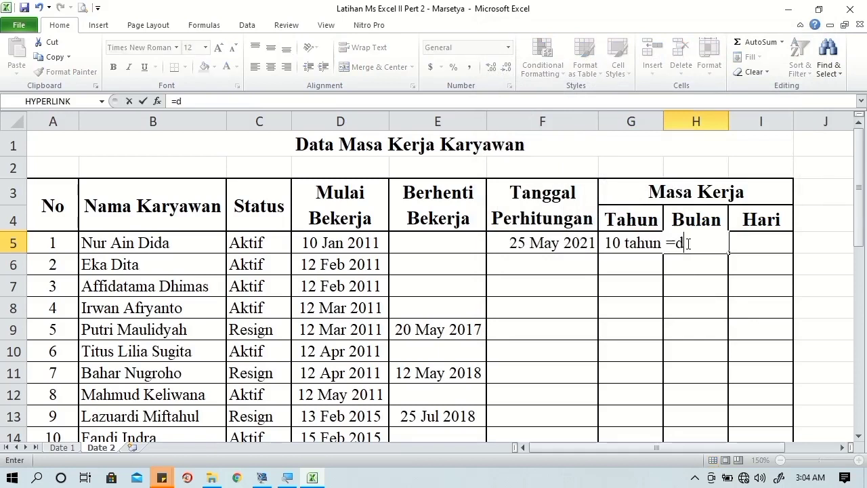
text(ate)
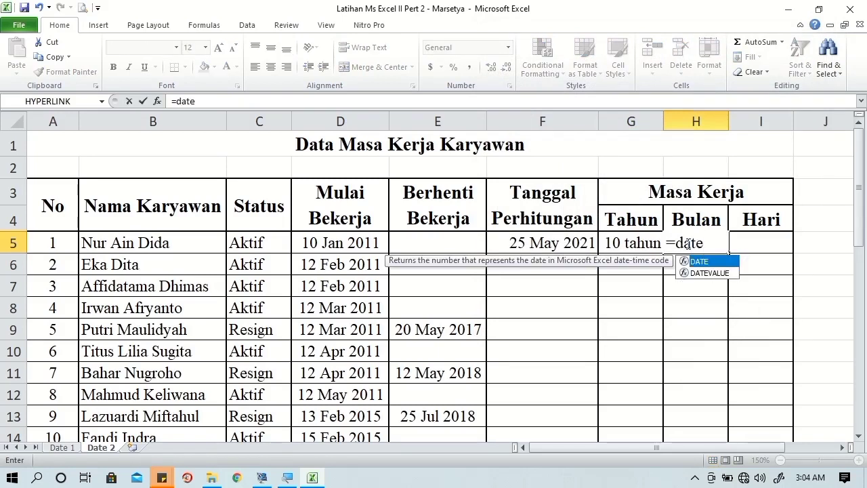
text(dif()
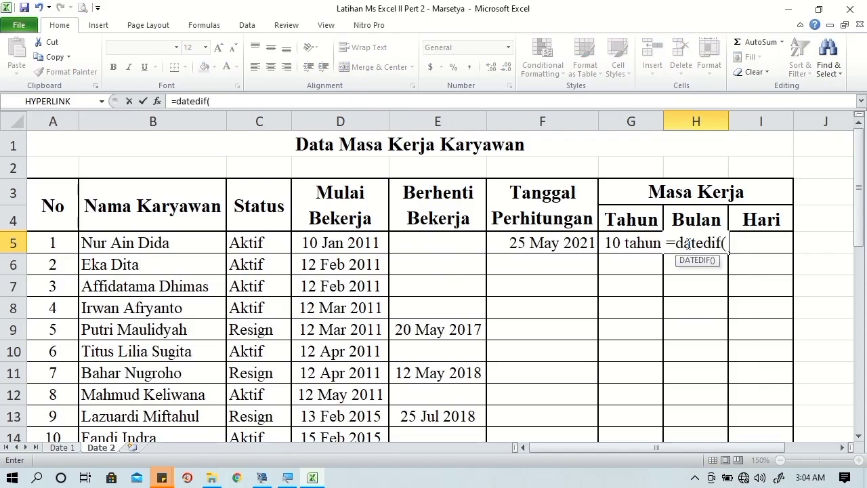
click(341, 242)
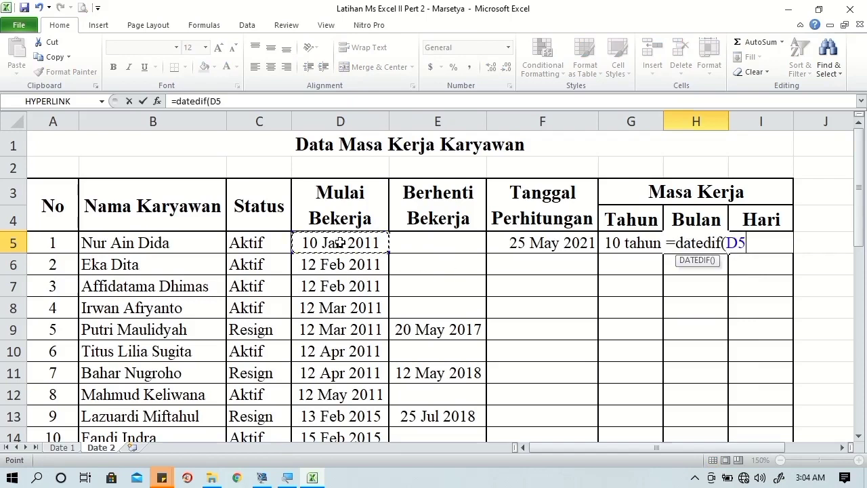
text(,)
click(538, 249)
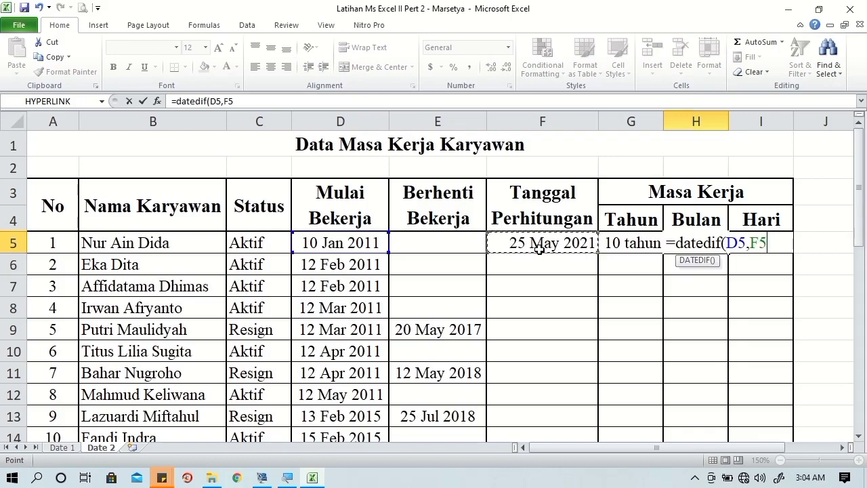
text(,")
text(y)
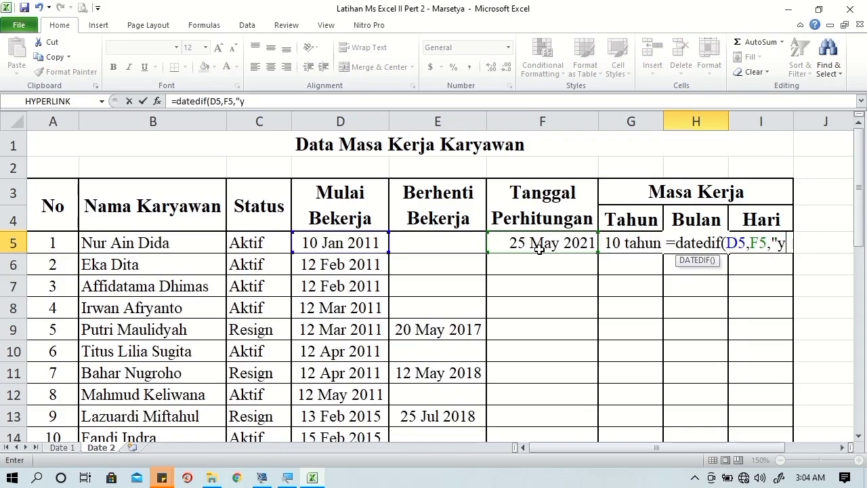
text(m)
key(Tab)
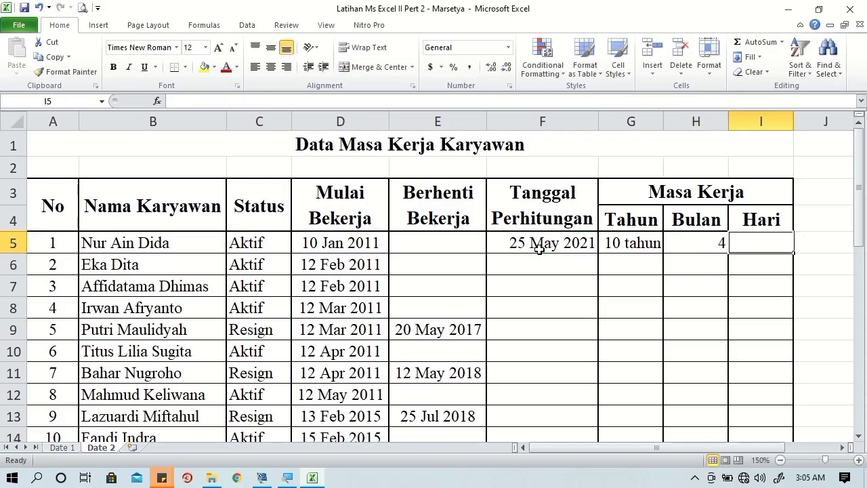
Apply the custom # "bulan" format to H5 so it shows 4 bulan
right_click(719, 244)
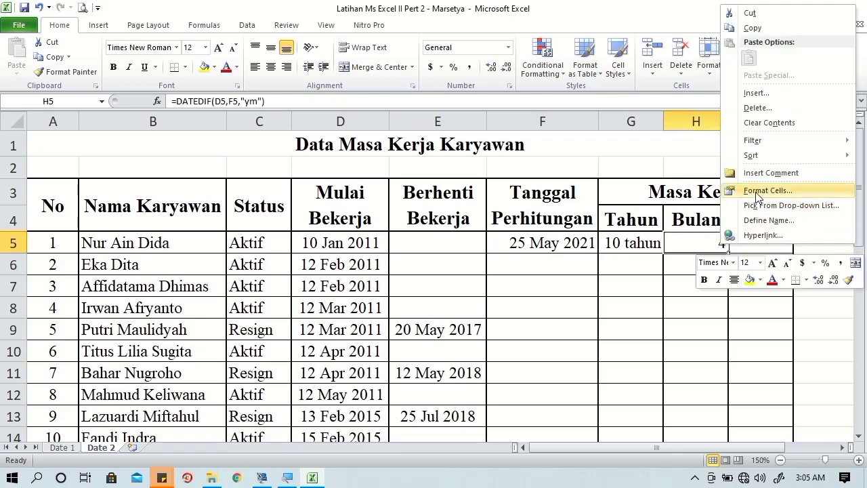
click(756, 195)
click(553, 186)
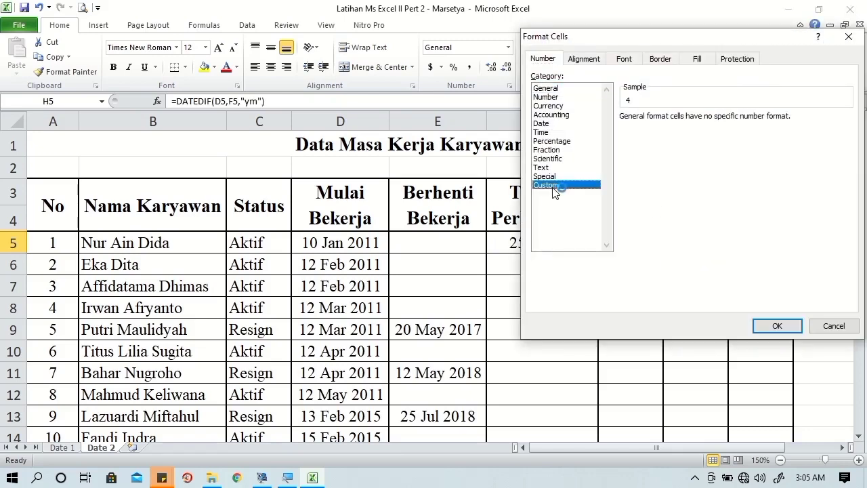
drag(845, 148, 839, 224)
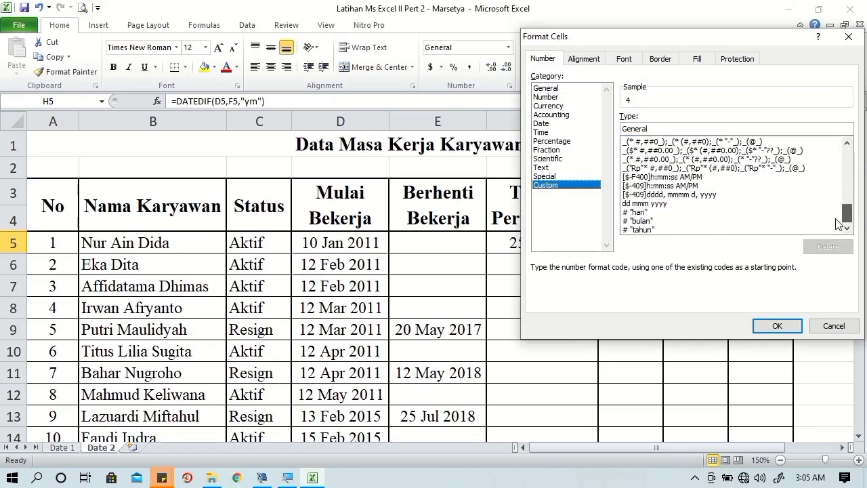
click(637, 221)
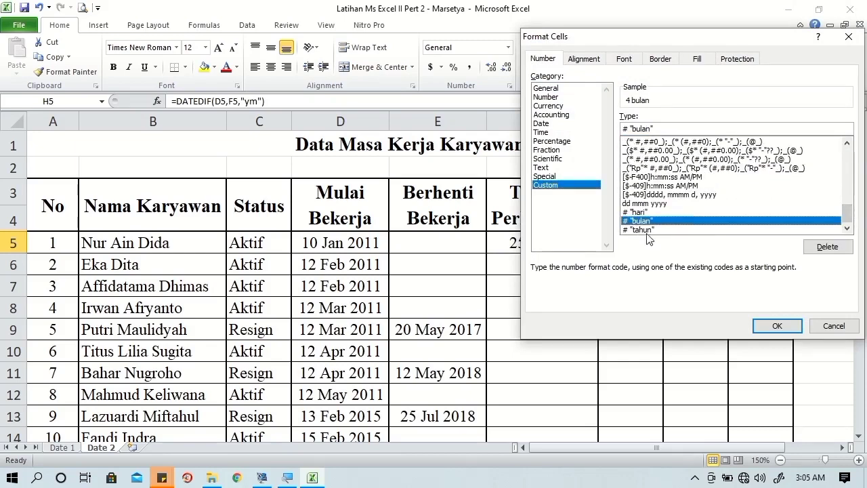
click(756, 328)
click(752, 243)
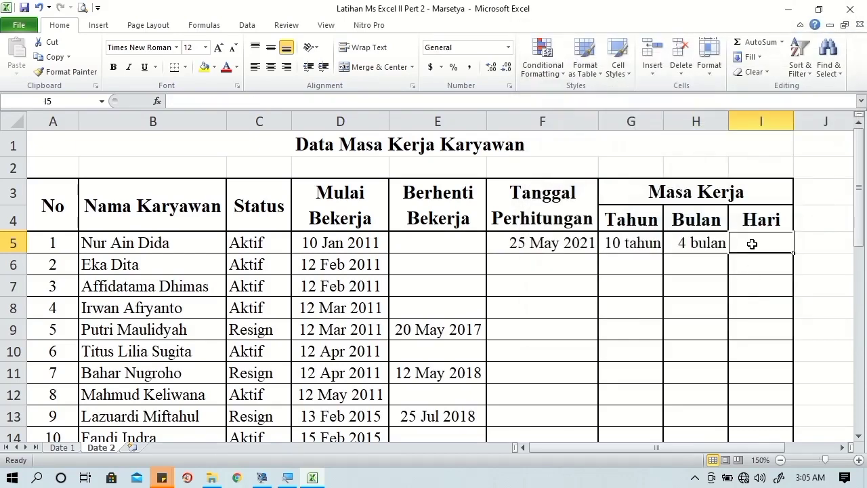
Enter =DATEDIF(D5,F5,"md") in I5 to get the leftover days
text(=d)
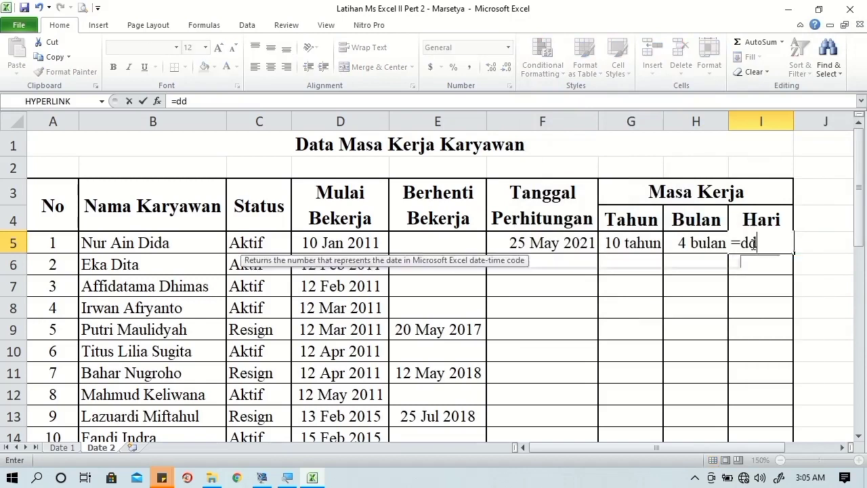
text(a)
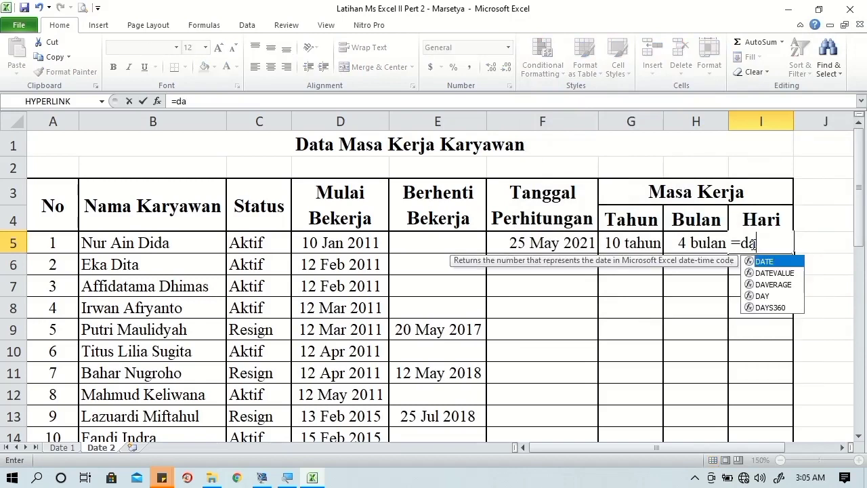
text(tedi)
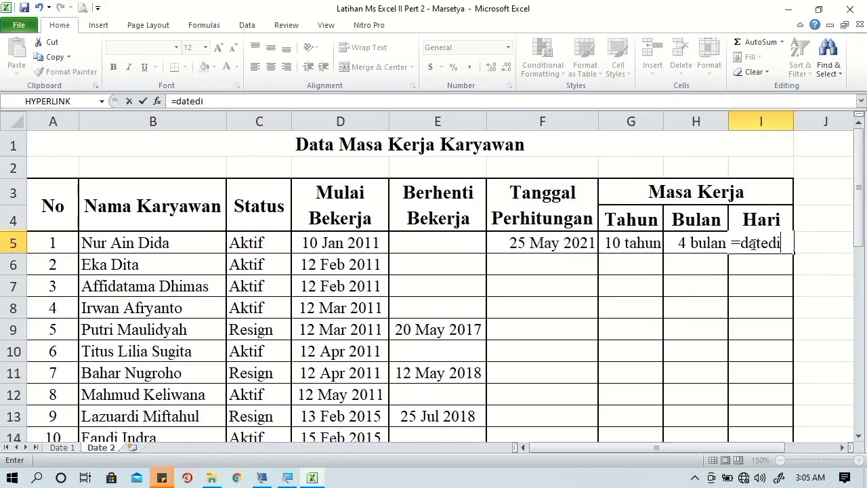
text(f()
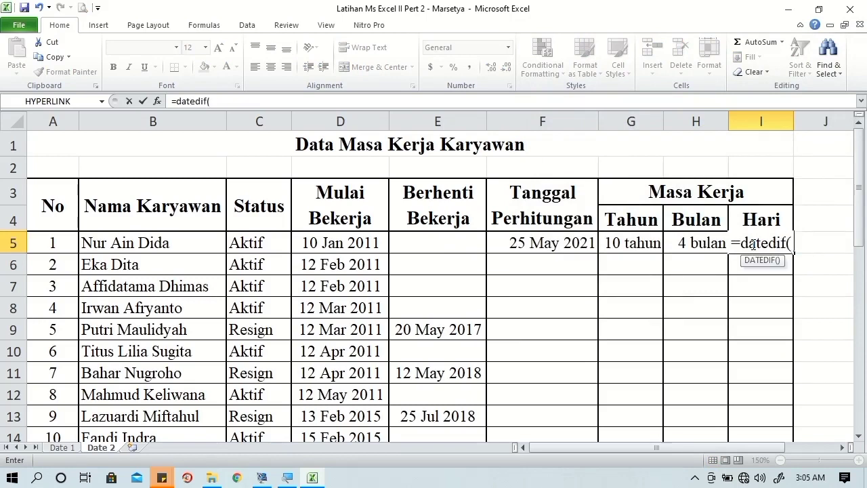
click(347, 242)
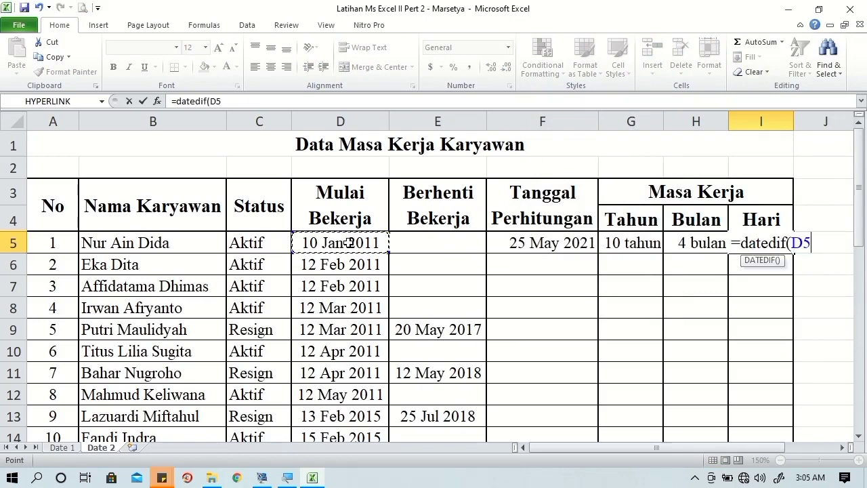
text(,)
click(514, 247)
text(,)
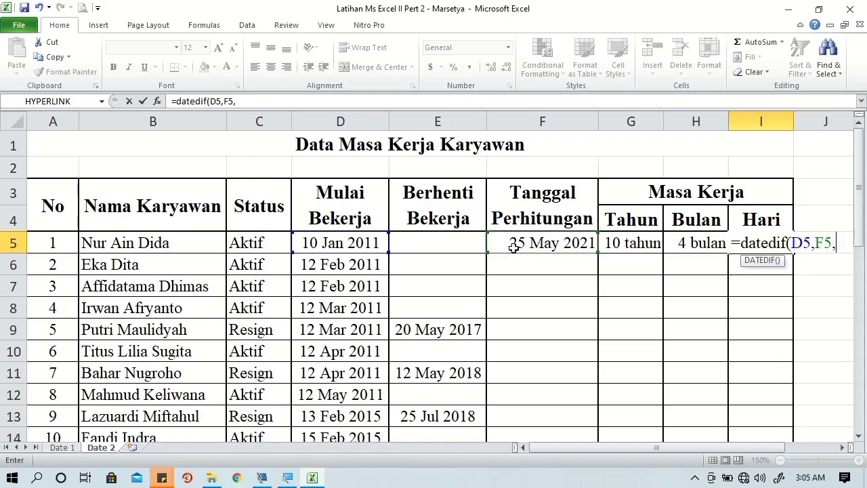
text(")
text(md)
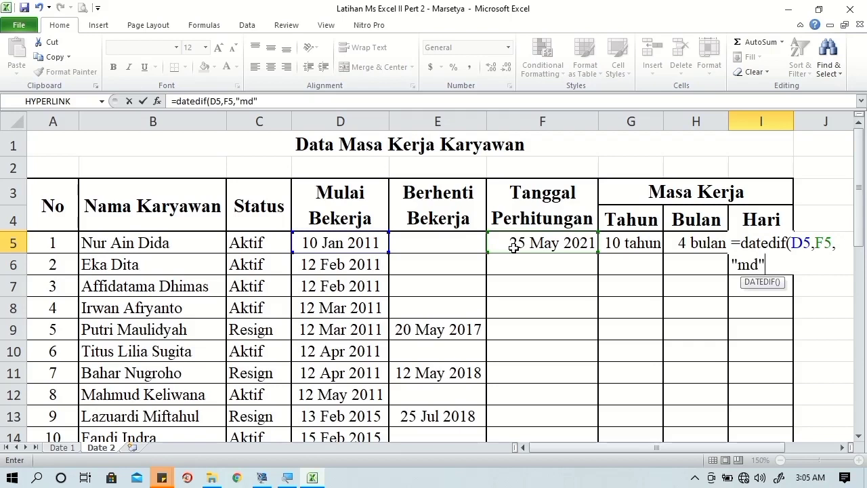
key(Tab)
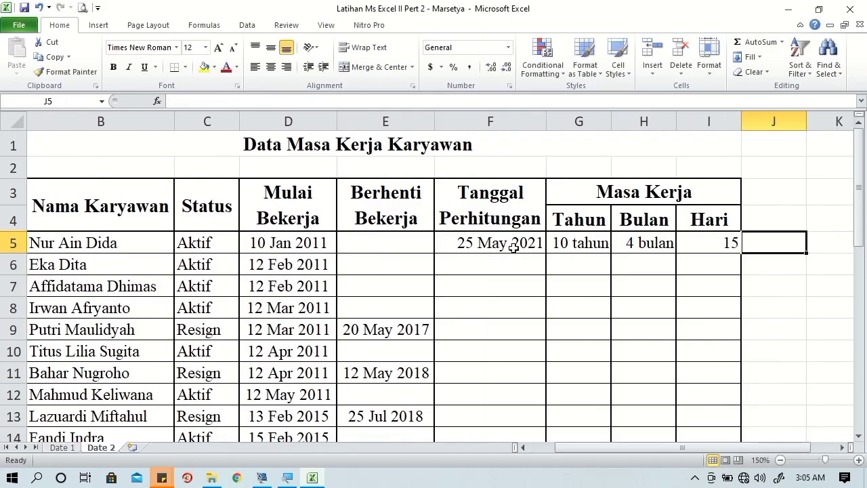
Apply the custom format # "hari" to I5 so it reads 15 hari
click(709, 245)
right_click(716, 242)
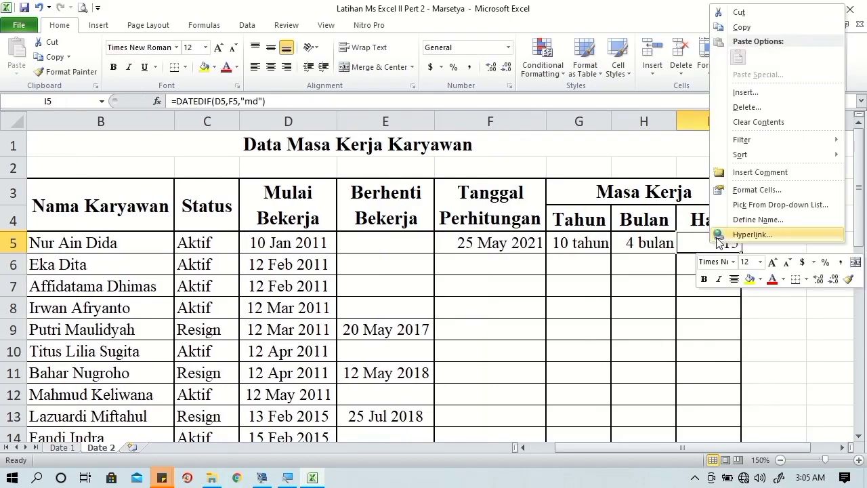
click(742, 190)
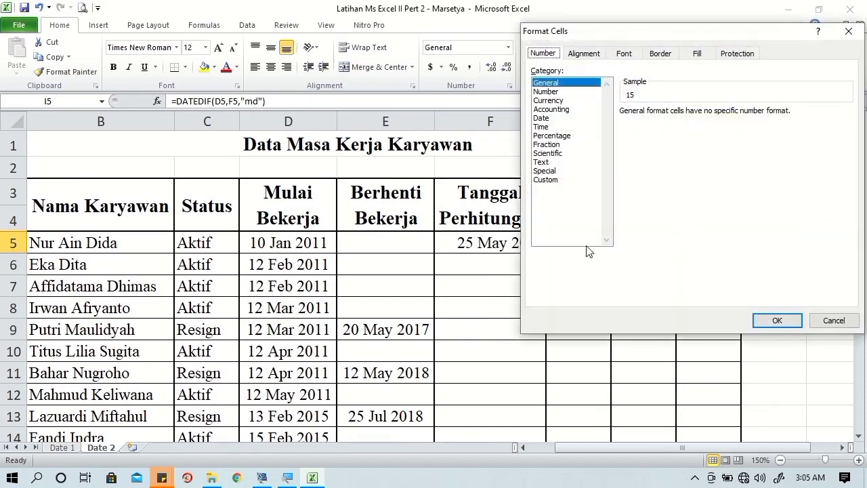
click(561, 180)
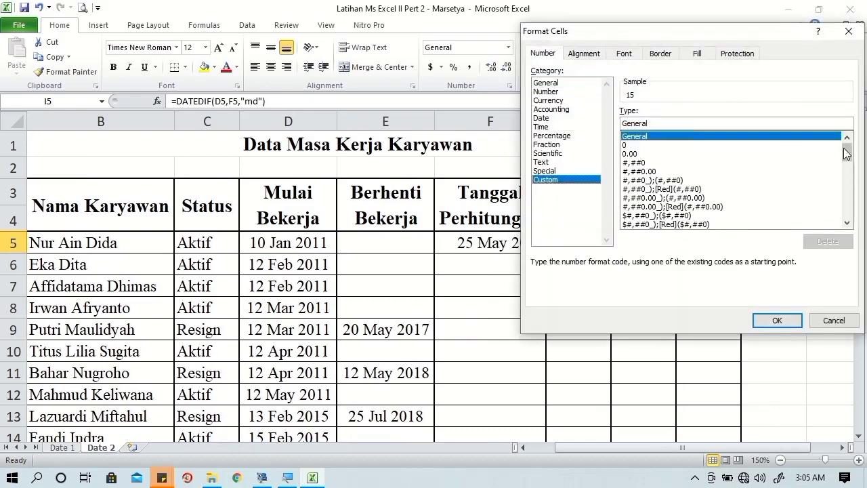
drag(846, 153, 835, 224)
click(687, 206)
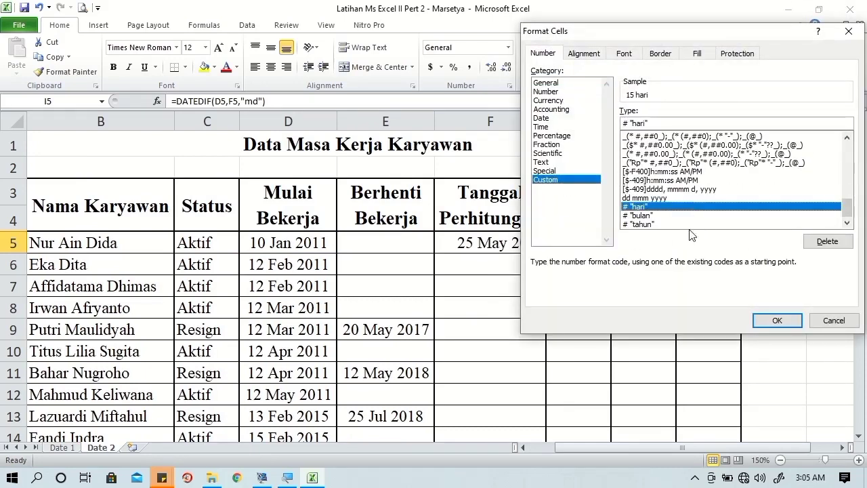
click(776, 321)
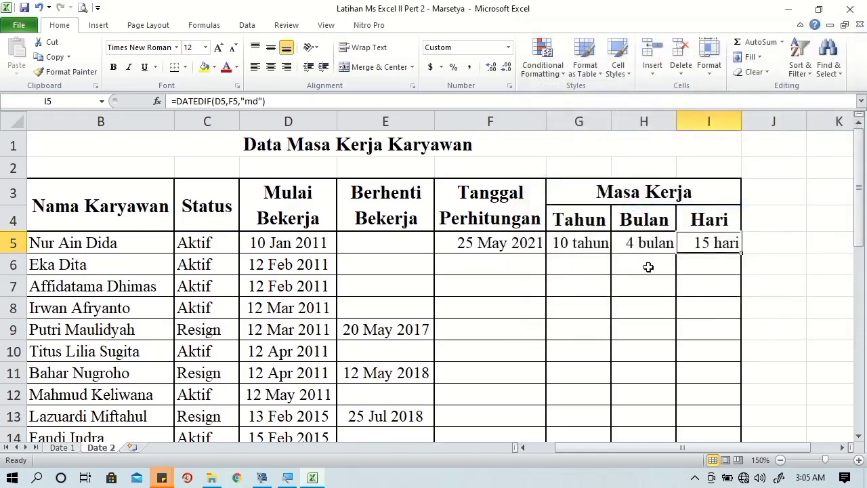
Add outline and inside borders to the F5:I19 tenure range
mouse_move(504, 246)
mouse_down()
mouse_move(708, 240)
mouse_move(714, 428)
mouse_move(736, 402)
mouse_up()
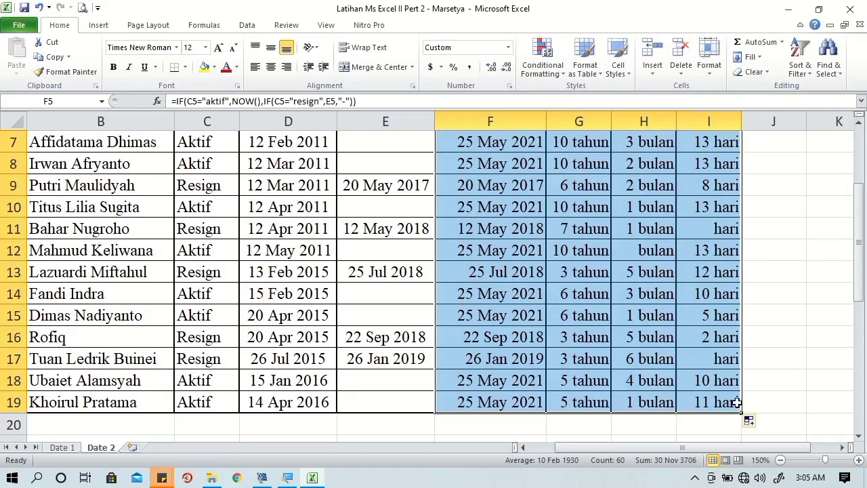
right_click(700, 405)
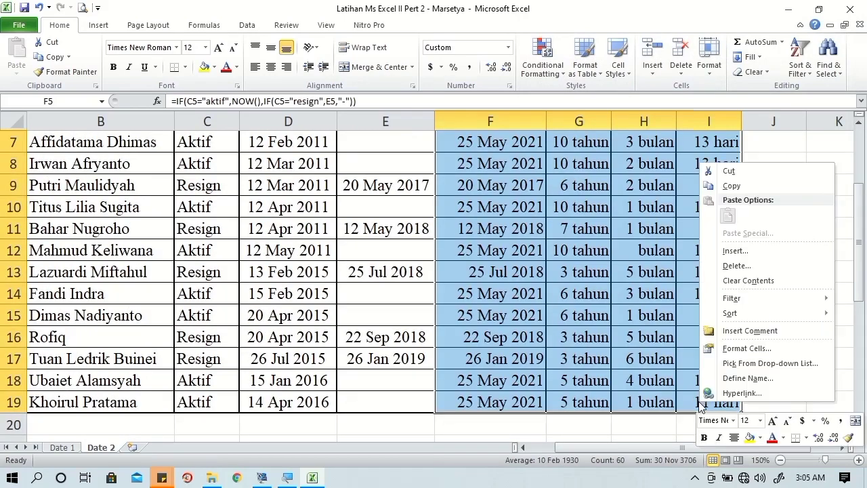
click(732, 348)
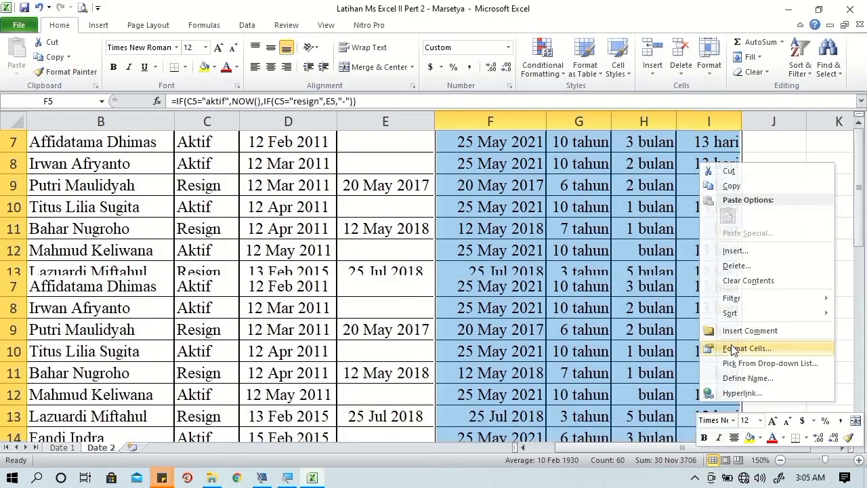
click(658, 185)
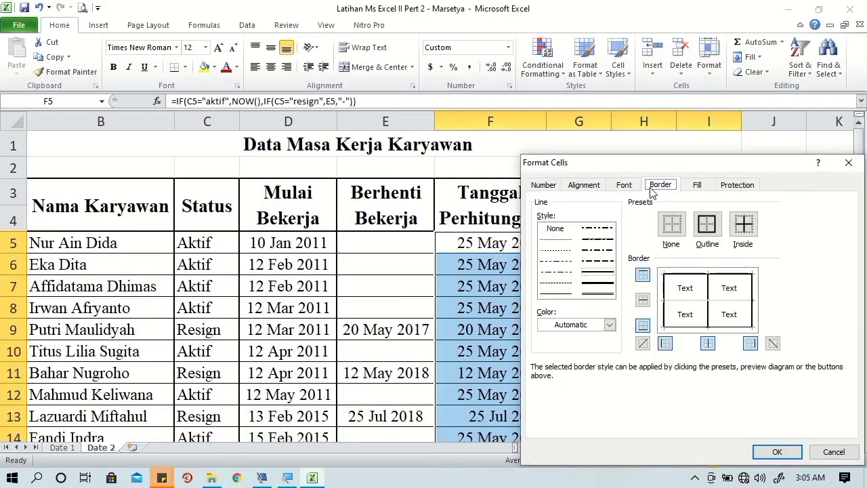
click(694, 326)
click(776, 452)
click(750, 391)
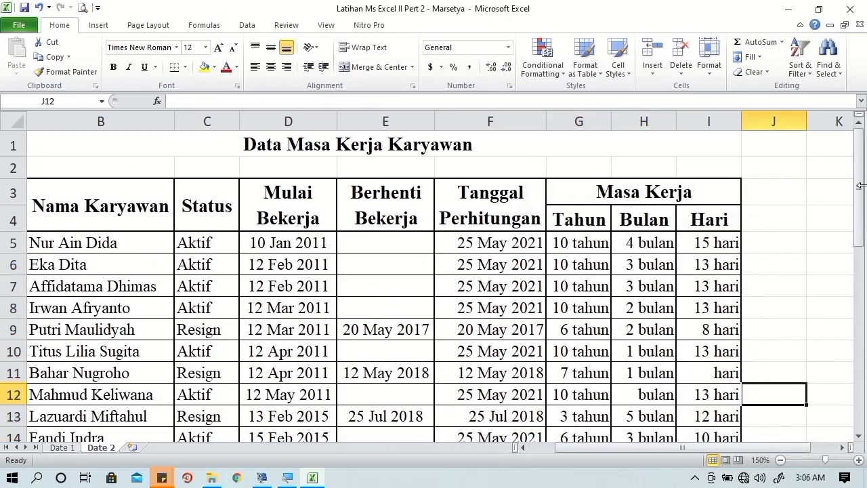
drag(860, 153, 859, 255)
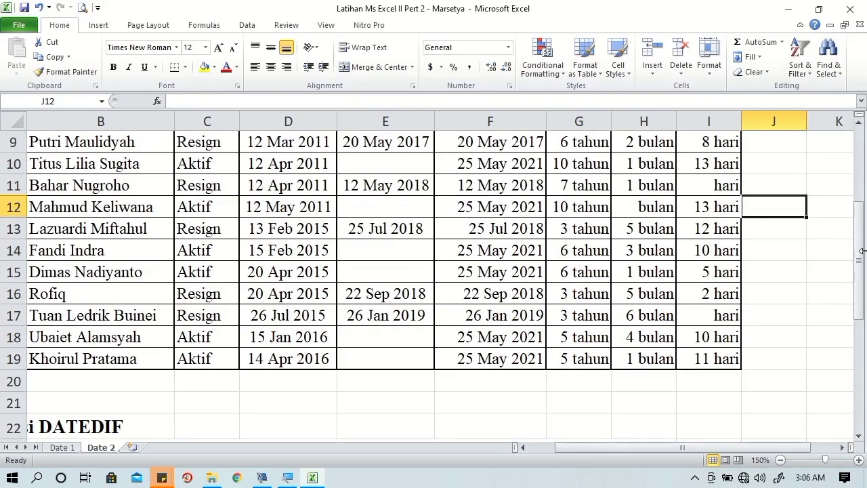
drag(859, 266, 860, 176)
Change the I5:I19 custom format from # "hari" to #0 "hari" so zeros show 0 hari
click(705, 243)
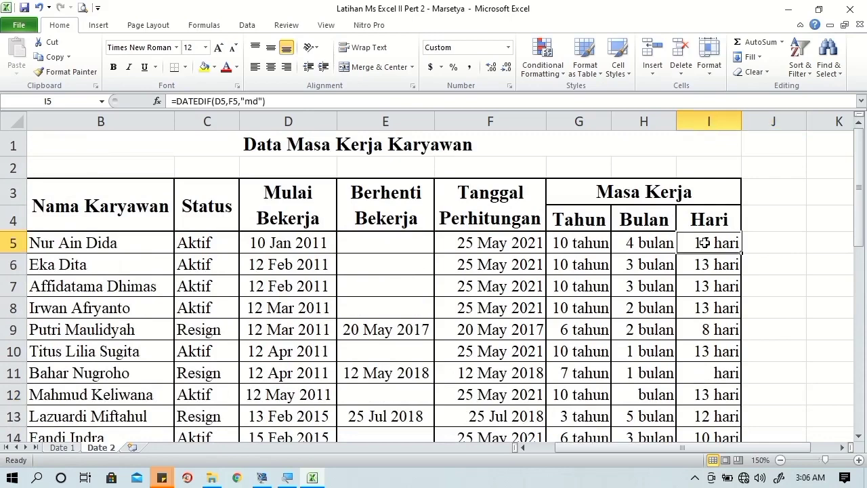
key(ctrl+shift+Down)
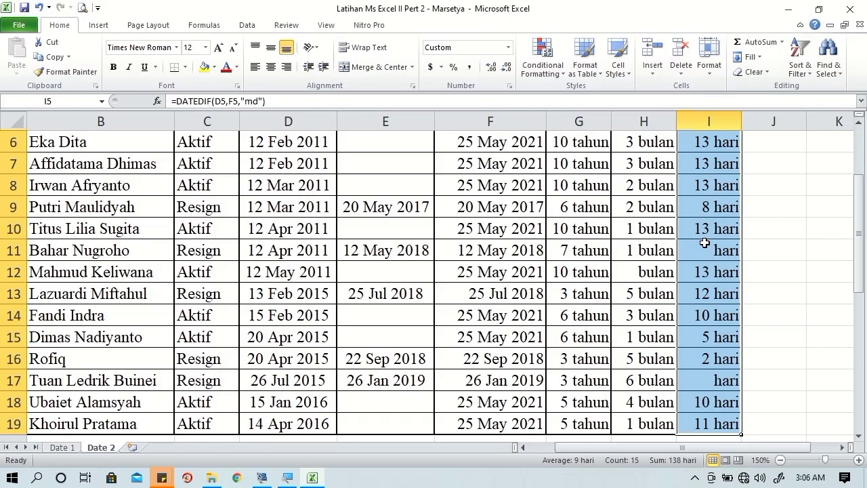
right_click(704, 243)
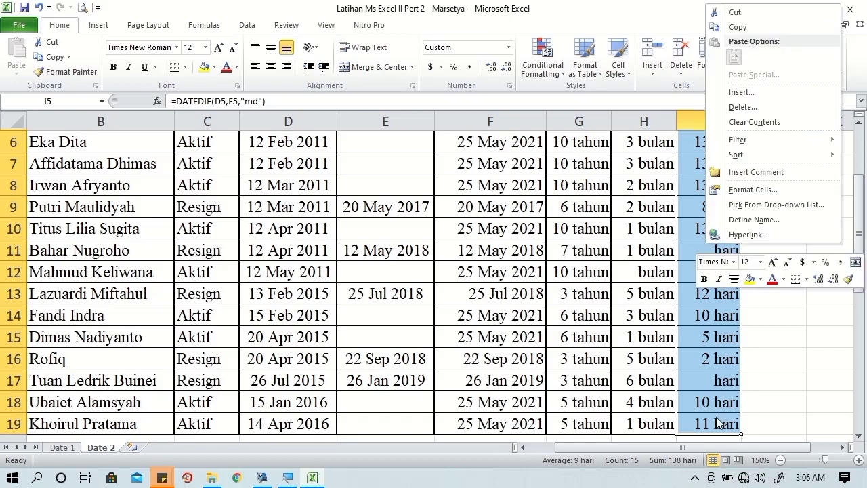
click(788, 193)
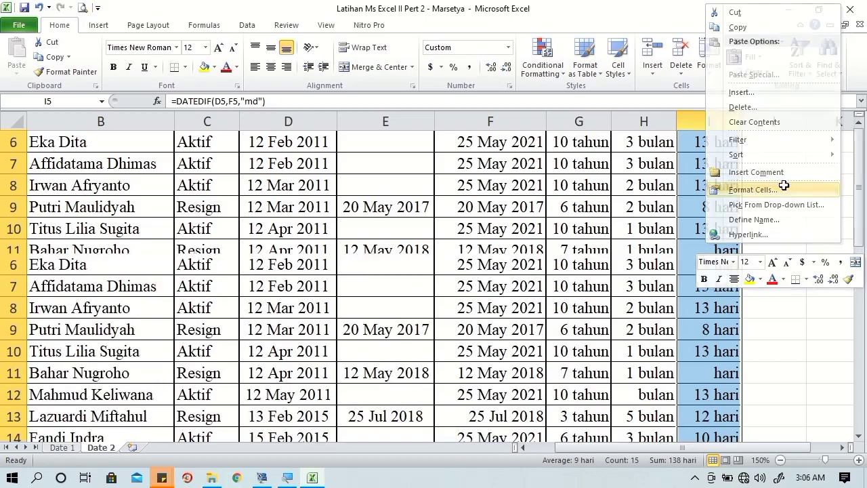
click(543, 53)
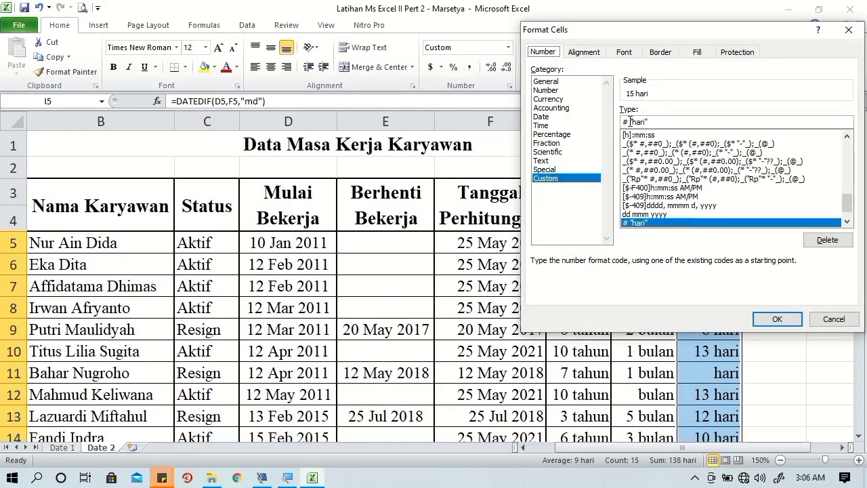
drag(629, 122, 622, 121)
text(0)
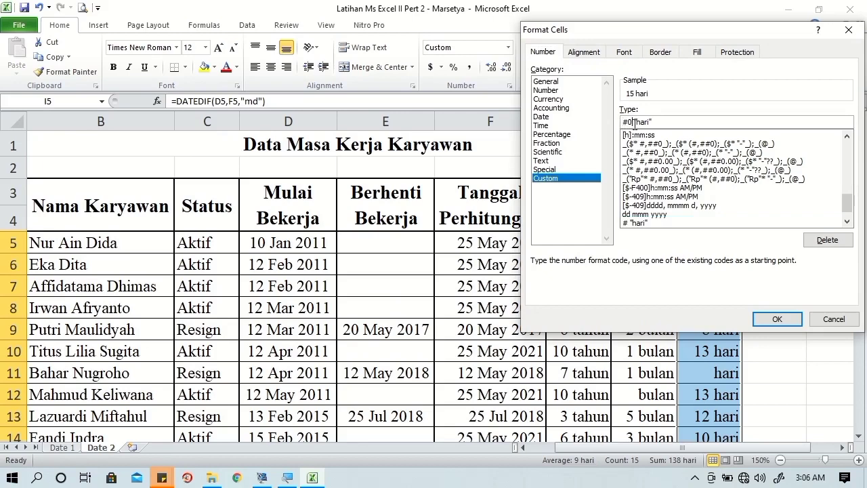
click(776, 318)
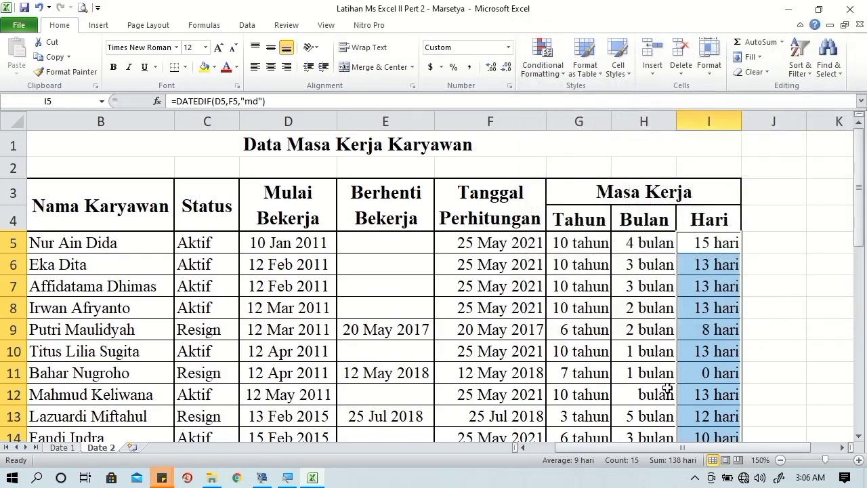
click(659, 244)
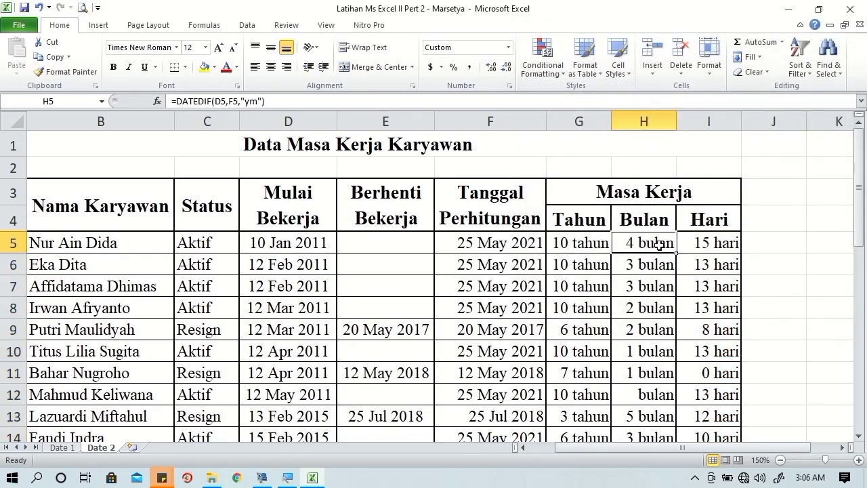
Change the Bulan column H5:H19 format to #0"bulan" so zeros show 0 bulan
key(ctrl+shift+Down)
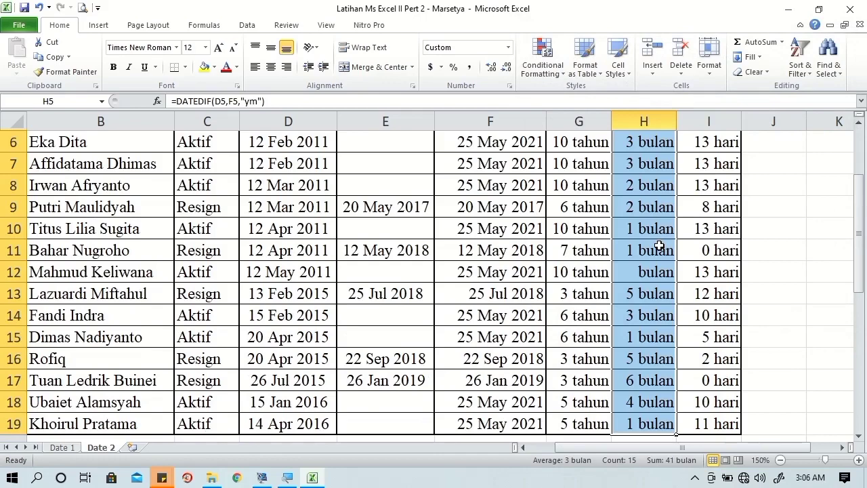
right_click(659, 246)
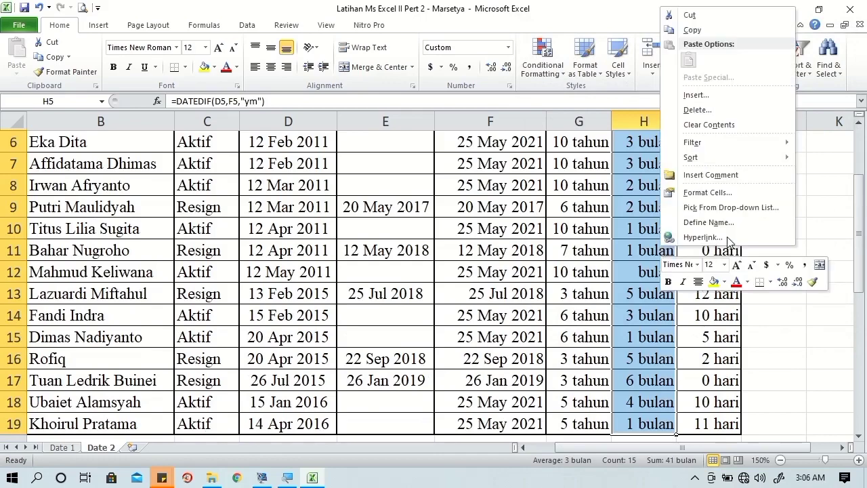
click(728, 195)
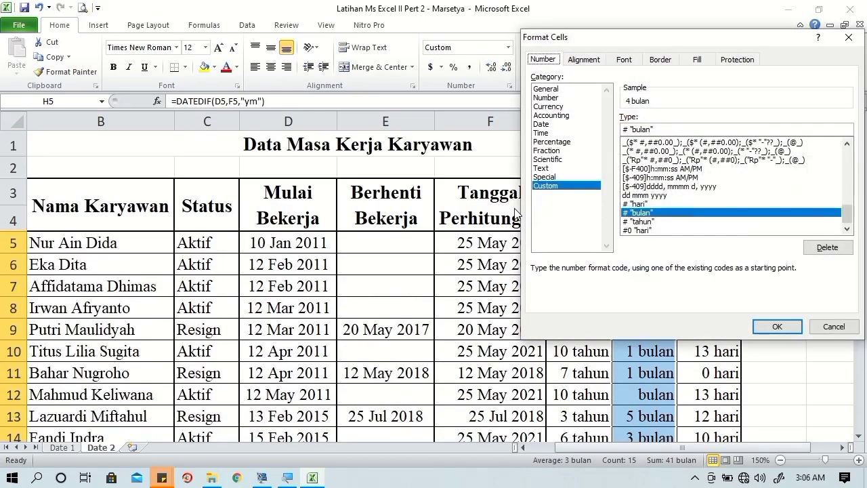
click(626, 129)
text(0)
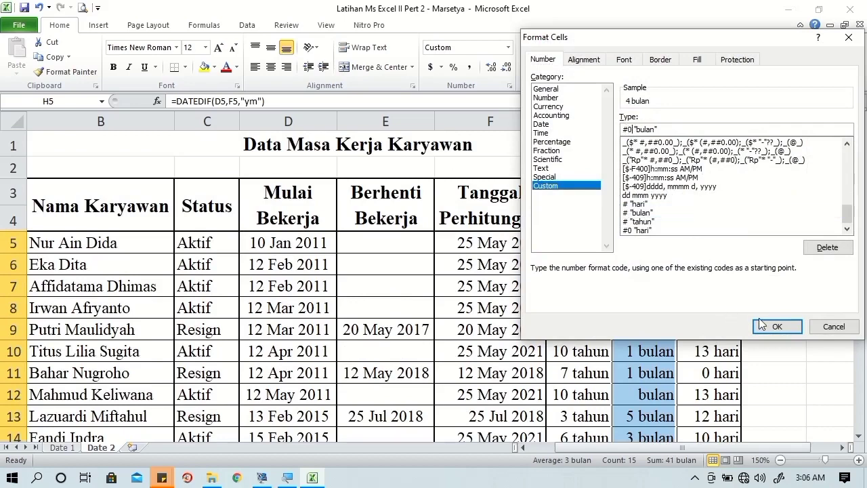
click(760, 324)
Change the Tahun column G5:G19 format to #0 "tahun" so zeros show 0 tahun
click(581, 246)
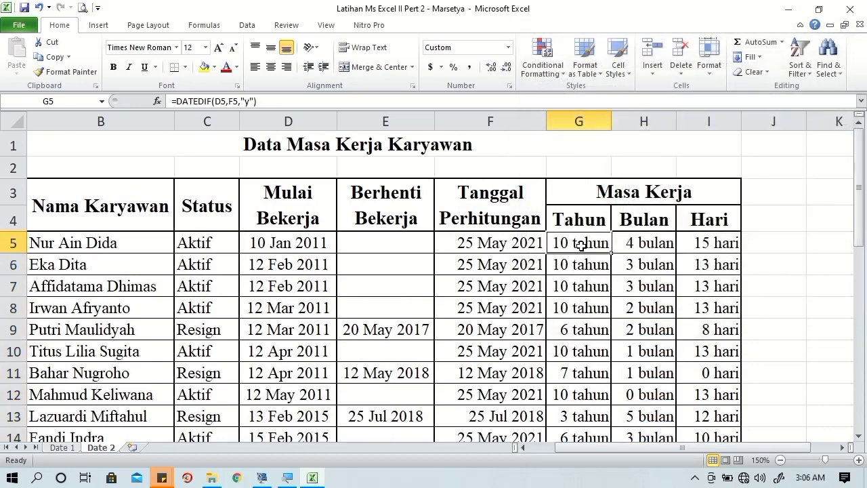
key(ctrl+shift+Down)
right_click(581, 246)
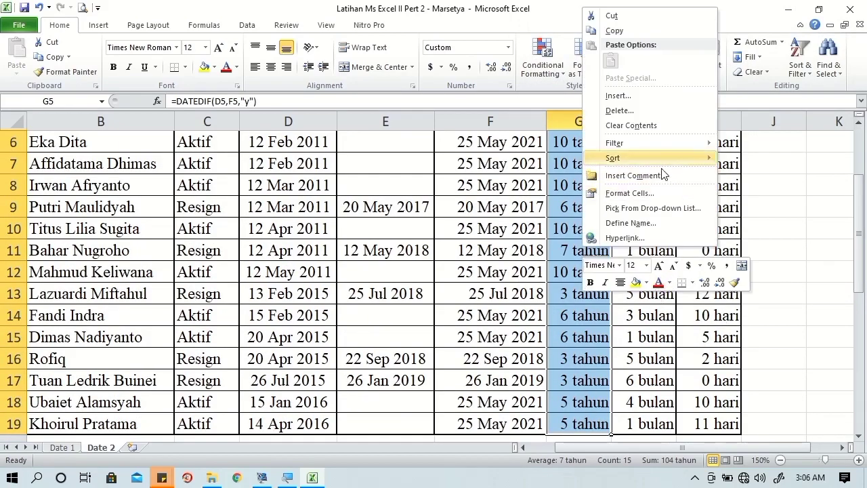
scroll(648, 196, up, 2)
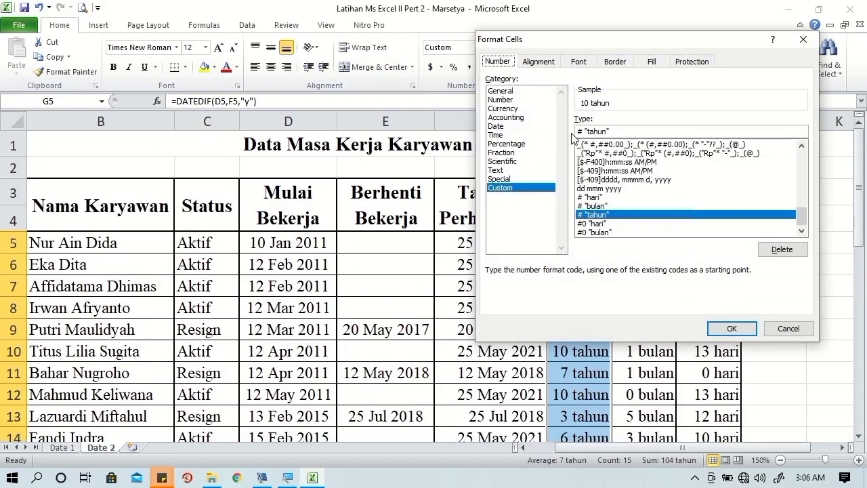
click(580, 131)
text(0)
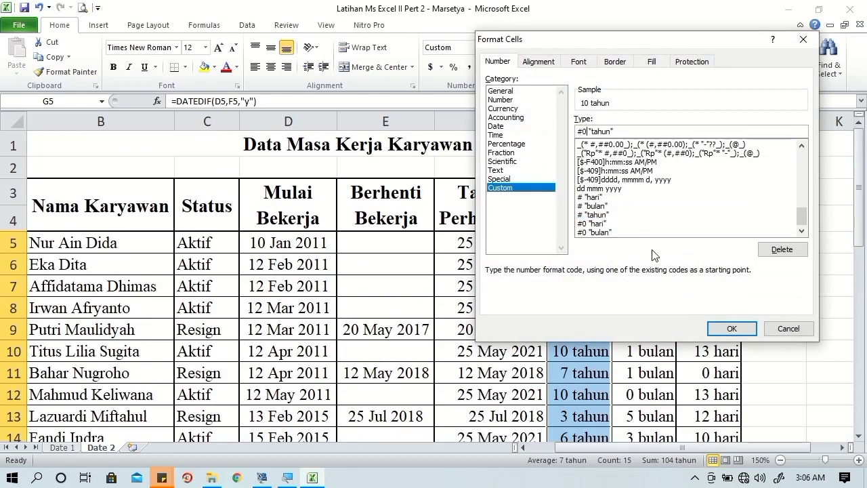
click(725, 331)
click(534, 304)
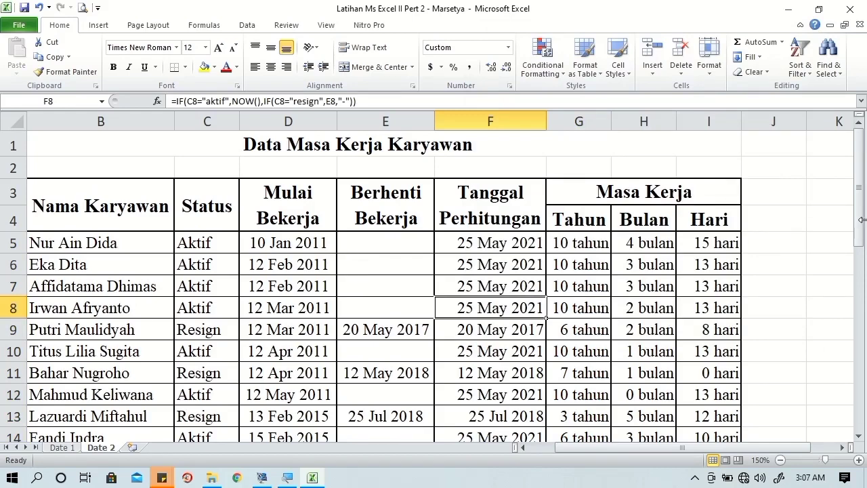
Scroll through the tenure table and check the F5 calculation date and G5 DATEDIF formulas
drag(862, 226, 858, 229)
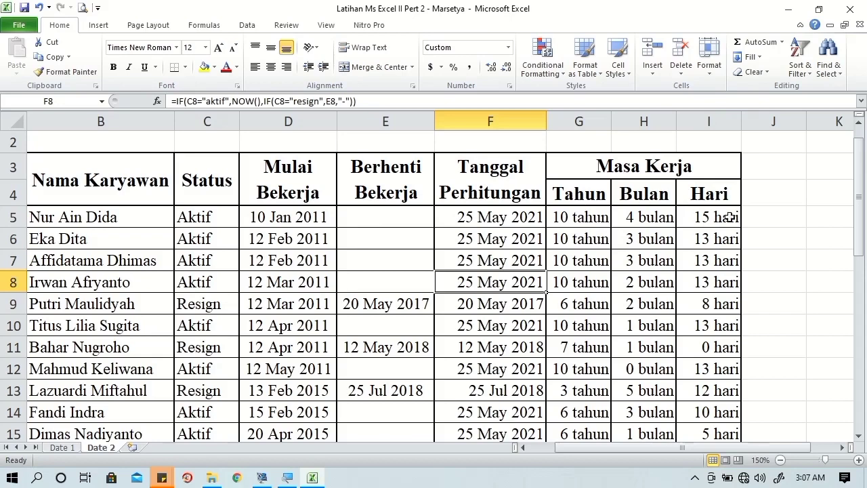
click(861, 203)
drag(861, 203, 861, 216)
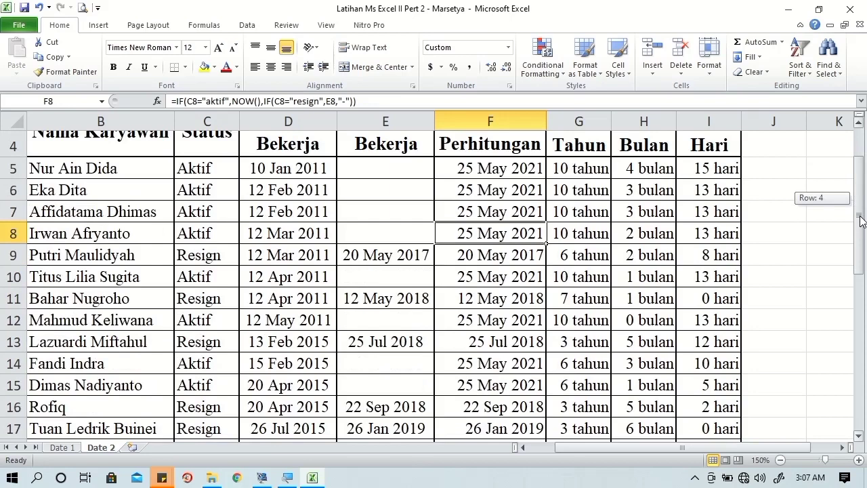
click(523, 168)
click(565, 167)
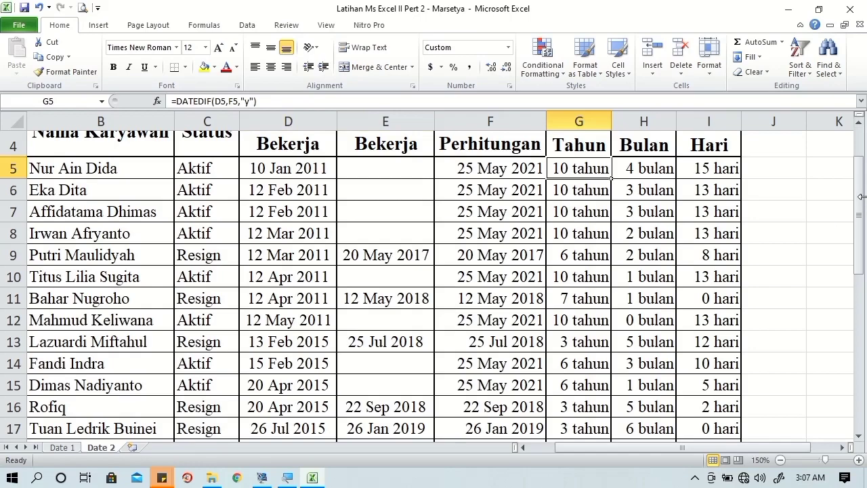
drag(861, 198, 863, 165)
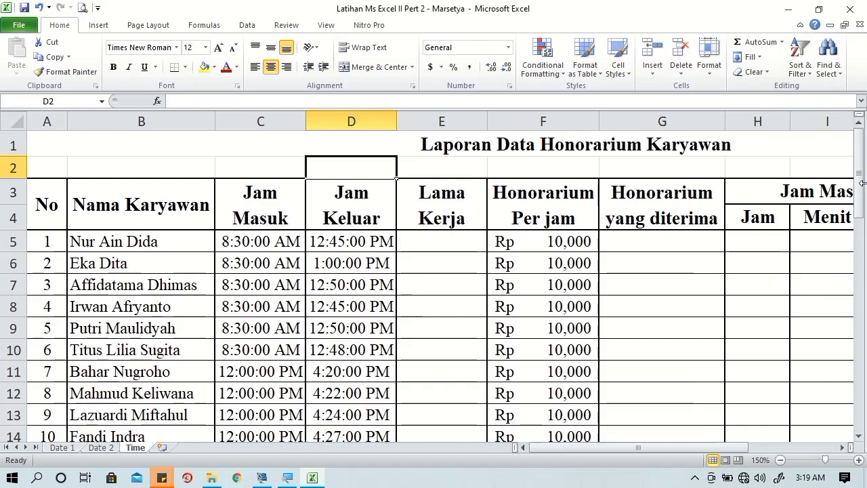
Scroll down the Time sheet to the TIME, HOUR and MINUTES function notes
drag(863, 179, 846, 335)
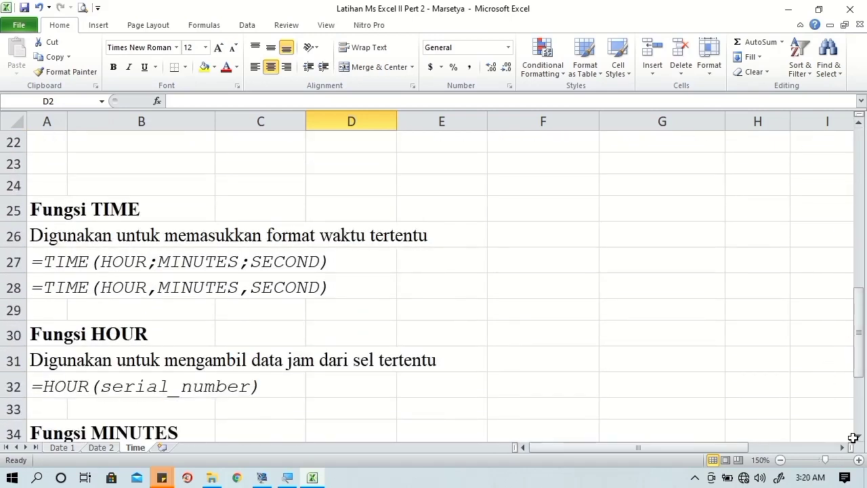
click(852, 436)
scroll(330, 359, down, 1)
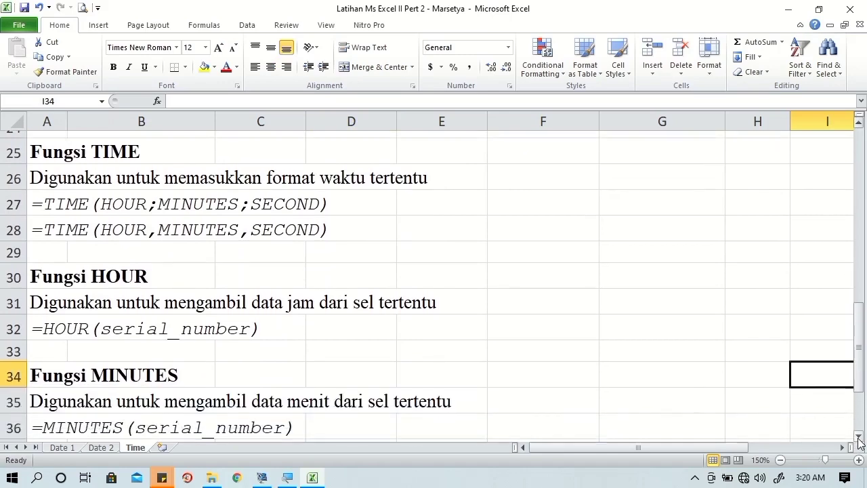
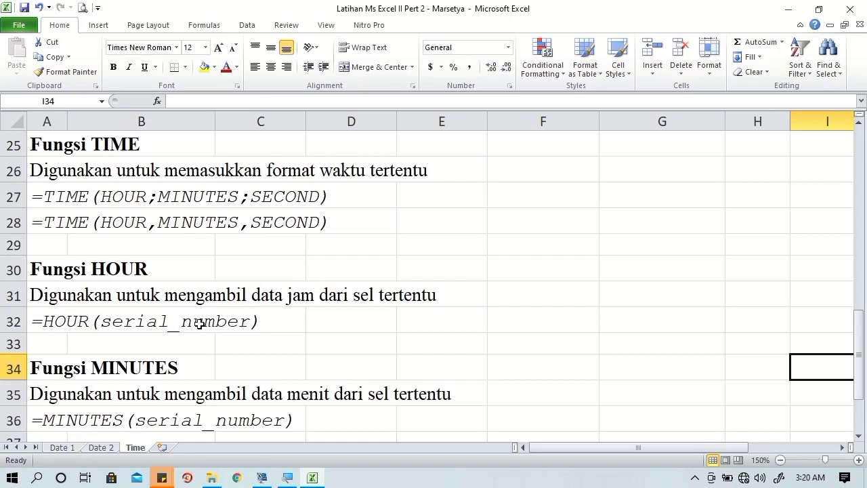
Scroll through the sheet and select cell E5 under the Lama Kerja heading
click(34, 375)
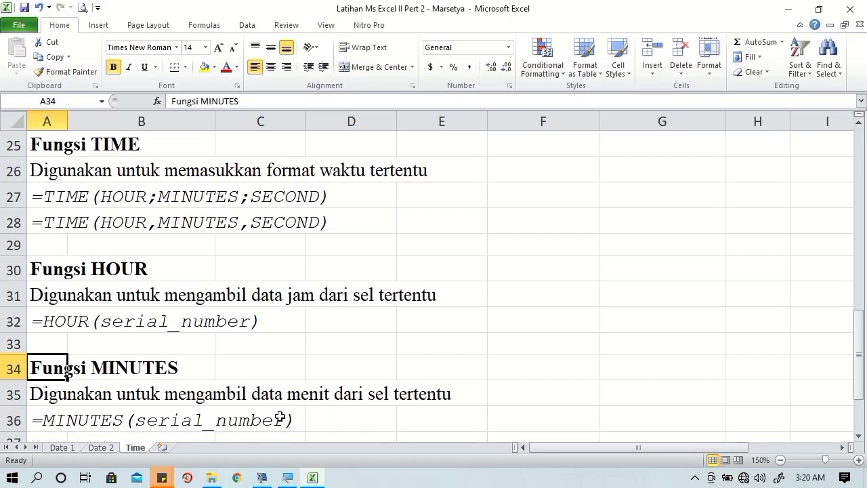
scroll(280, 418, down, 1)
scroll(279, 415, down, 1)
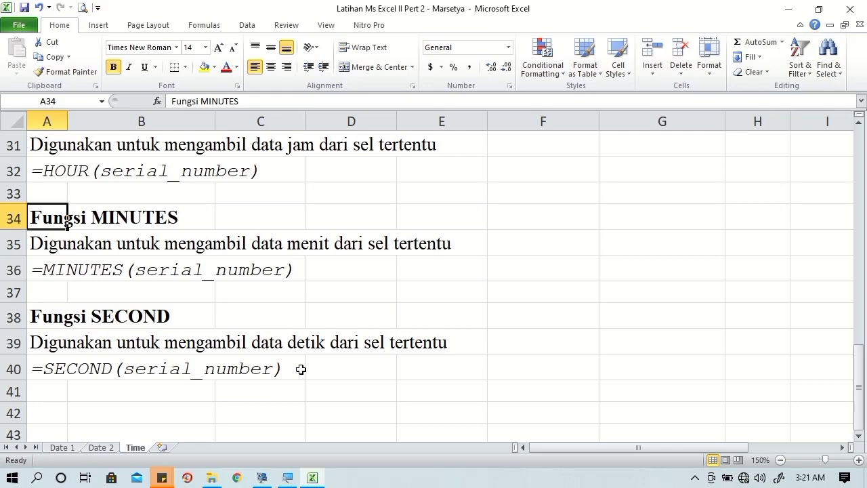
scroll(393, 333, up, 3)
scroll(393, 333, up, 2)
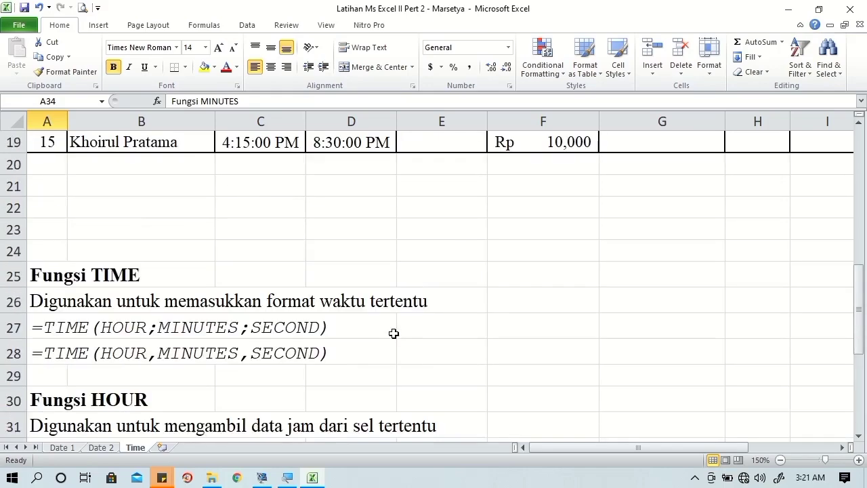
scroll(393, 334, up, 4)
scroll(393, 333, up, 1)
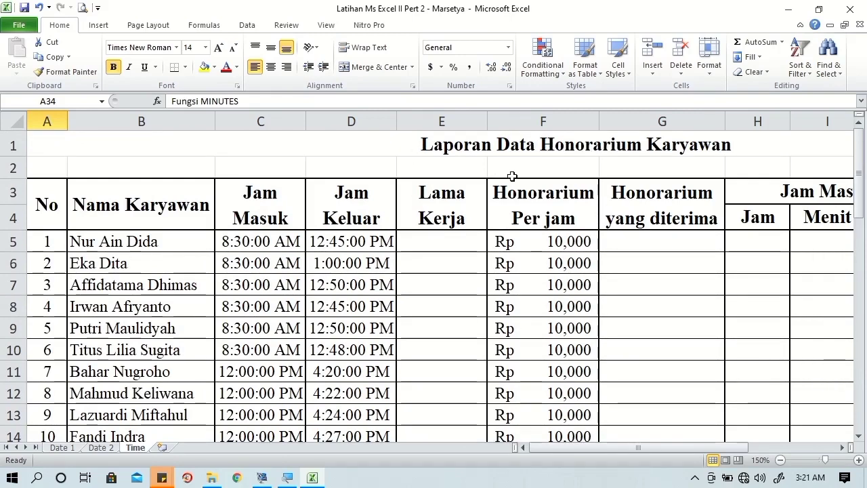
click(445, 198)
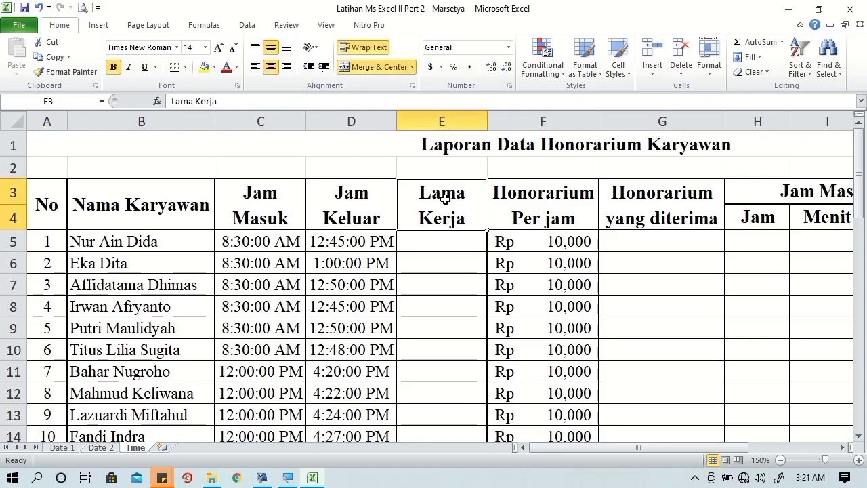
click(431, 239)
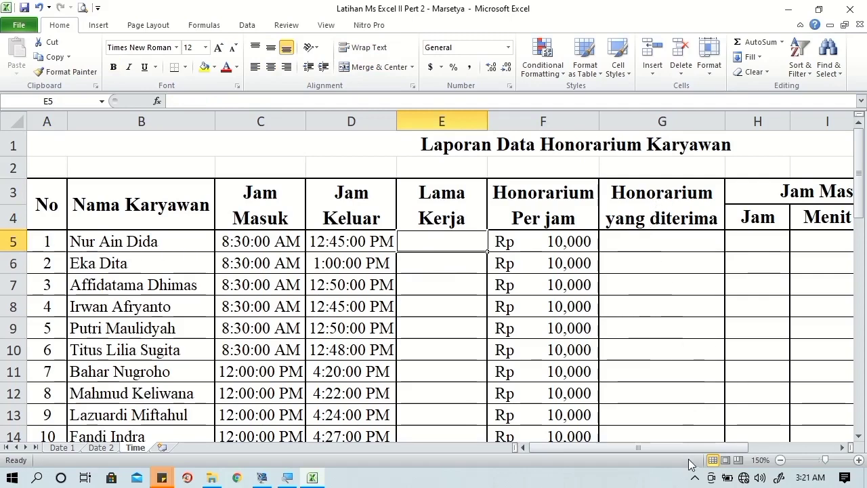
drag(670, 447, 758, 447)
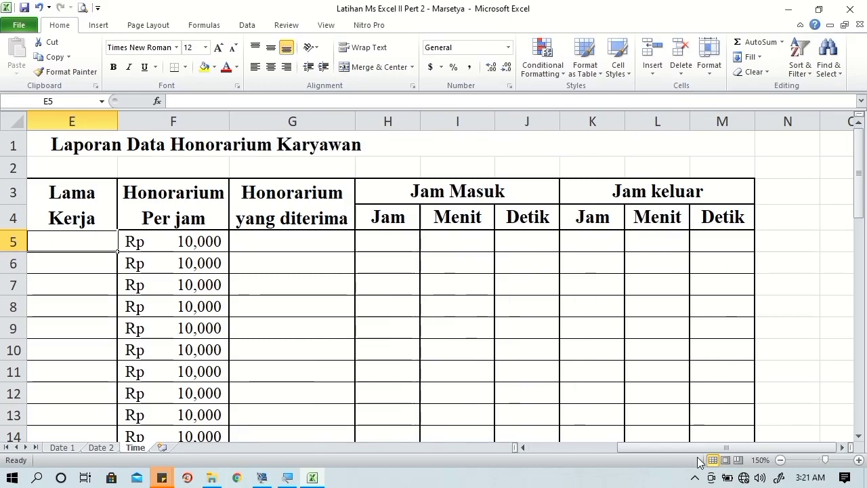
drag(685, 447, 552, 465)
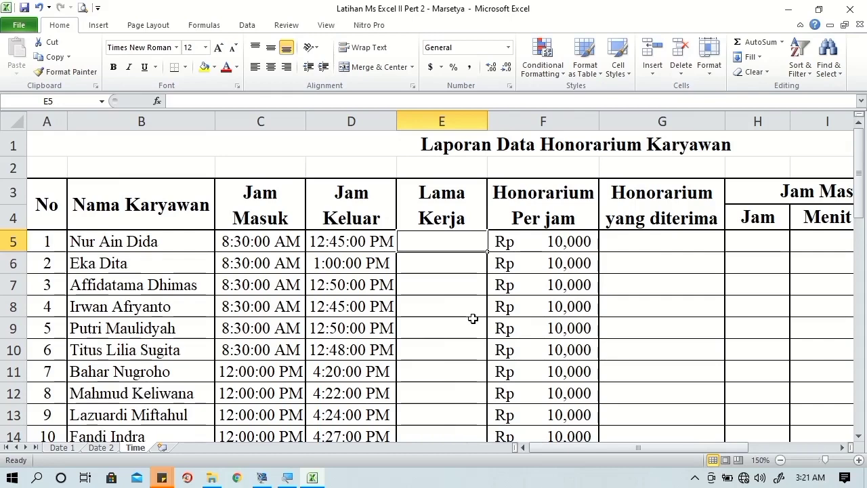
Enter =(D5-C5)*24 in E5 so it shows 4.25 hours worked
text(=)
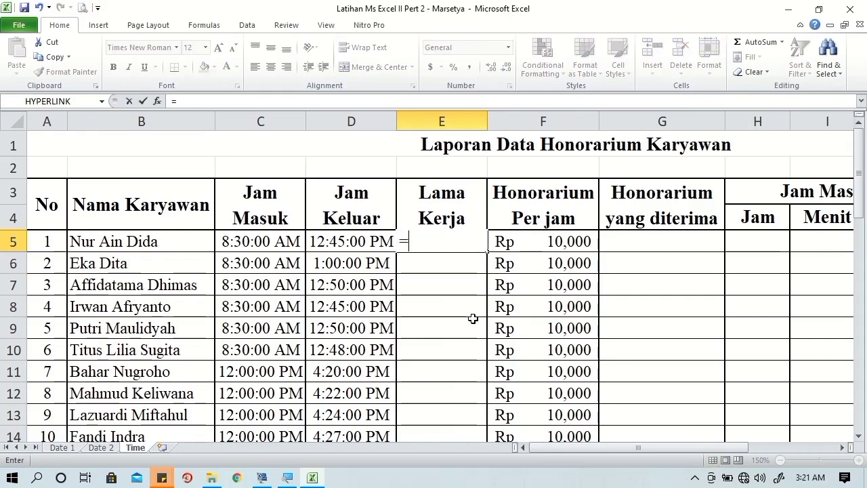
click(323, 242)
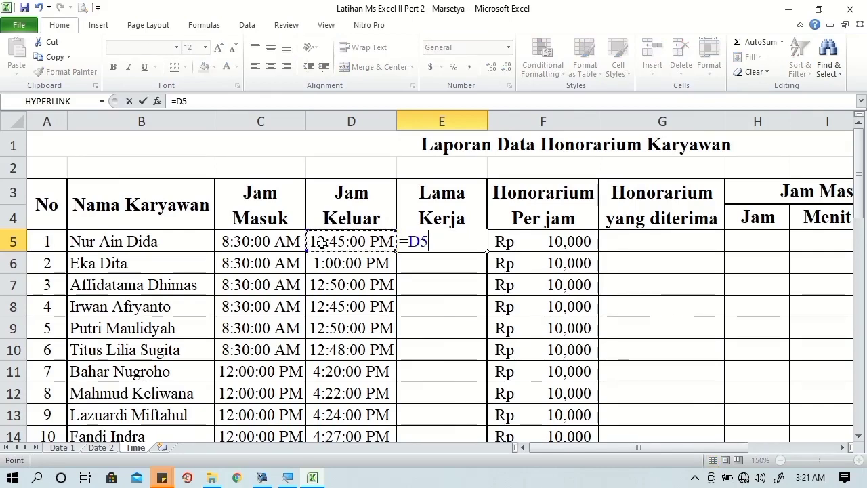
key(BackSpace)
key(BackSpace)
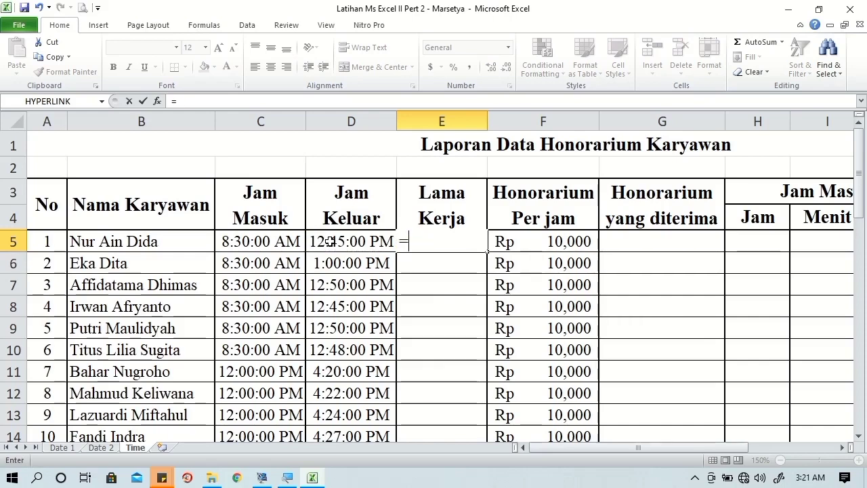
text(()
drag(330, 241, 415, 241)
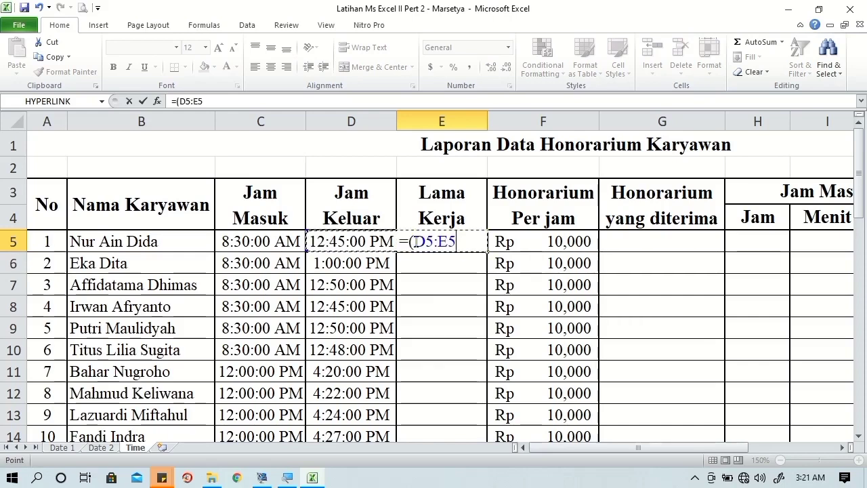
key(BackSpace)
key(BackSpace)
key(BackSpace)
text(-)
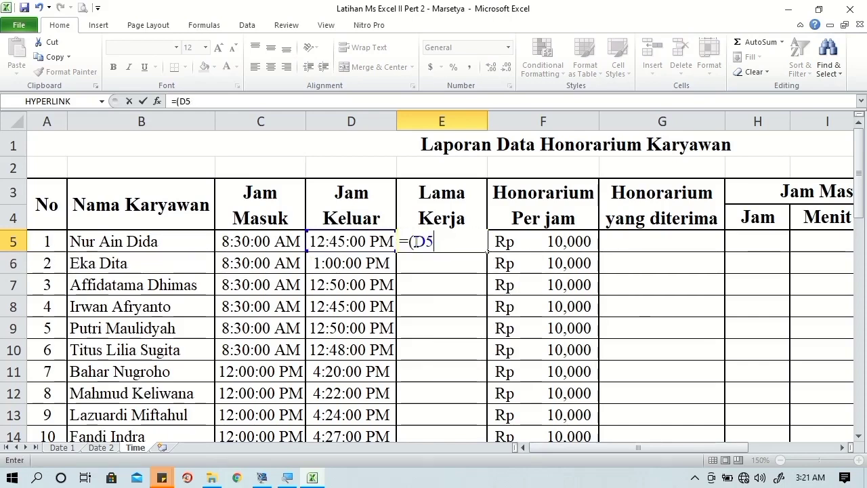
click(294, 245)
text()*2)
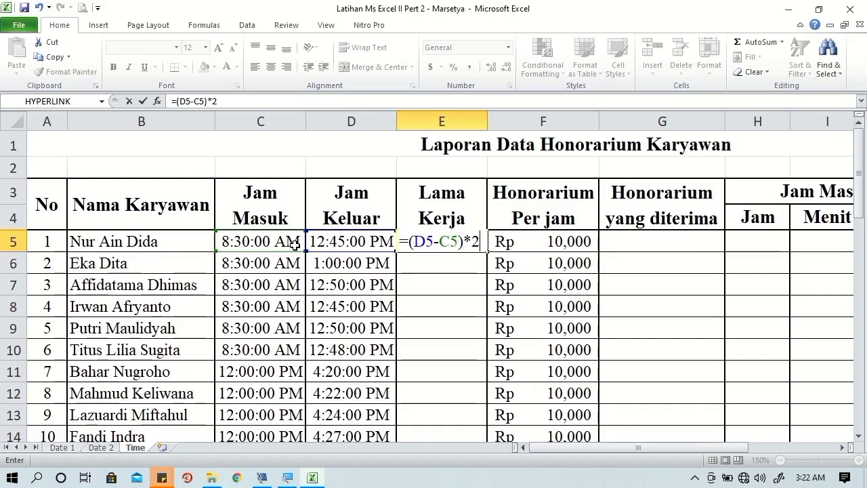
text(4)
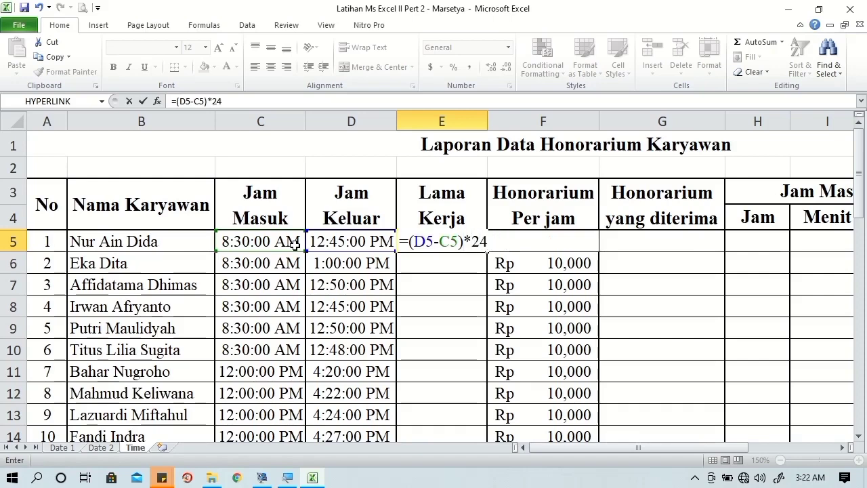
key(Return)
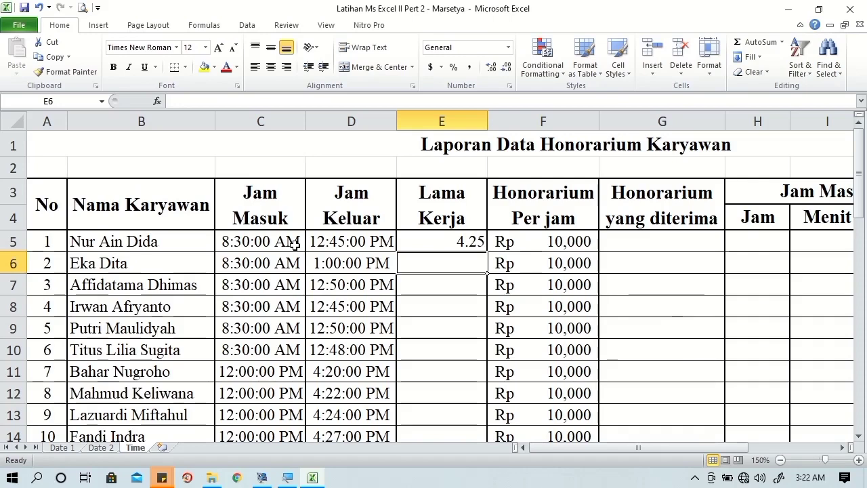
Give E5 the custom number format #.00 "jam" so it reads 4.25 jam
click(421, 241)
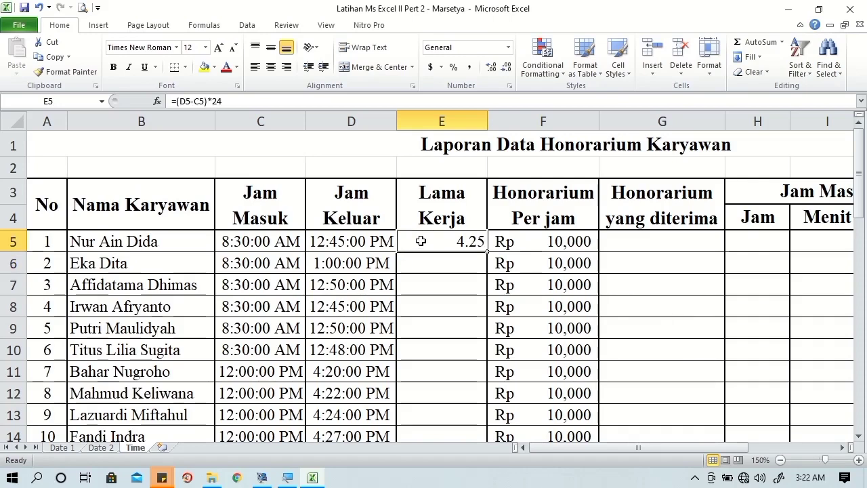
right_click(421, 241)
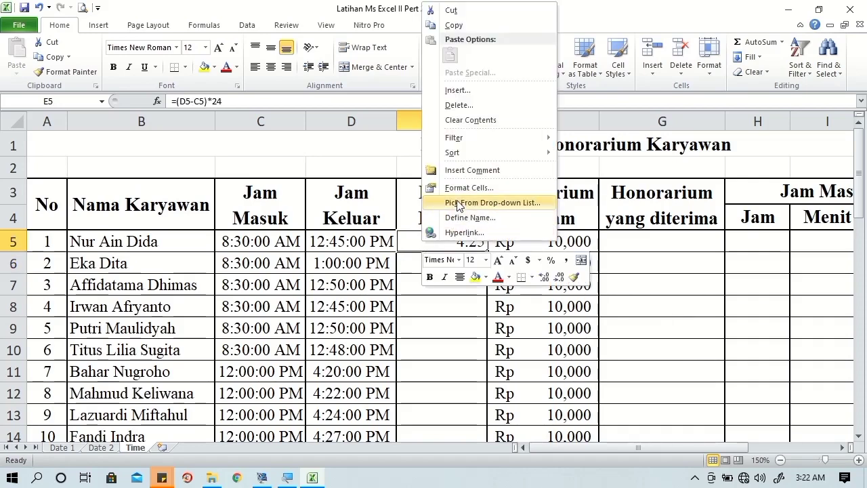
click(460, 193)
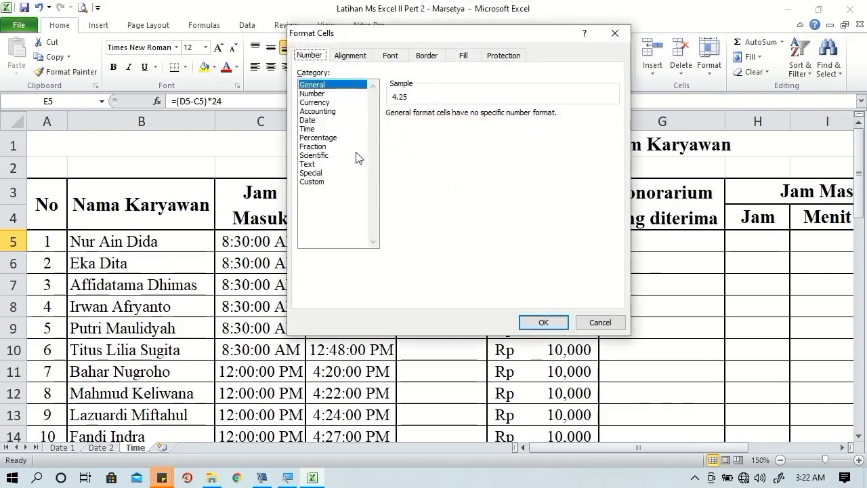
click(332, 183)
drag(418, 128, 387, 126)
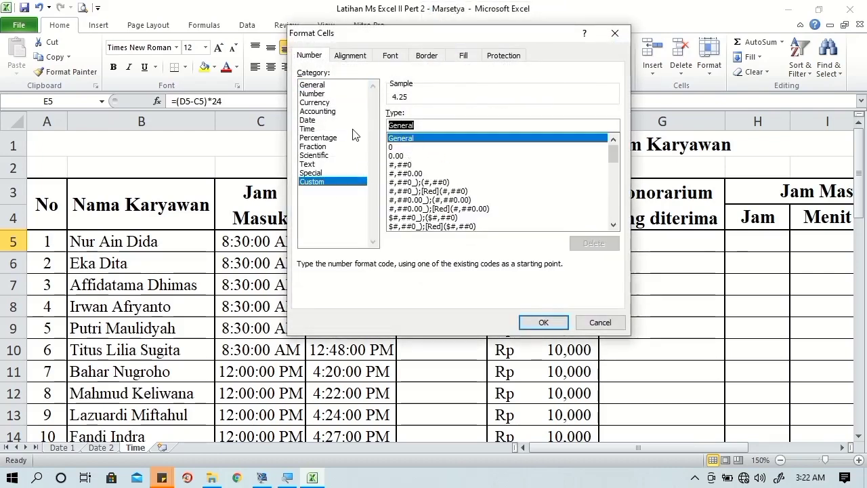
text(#)
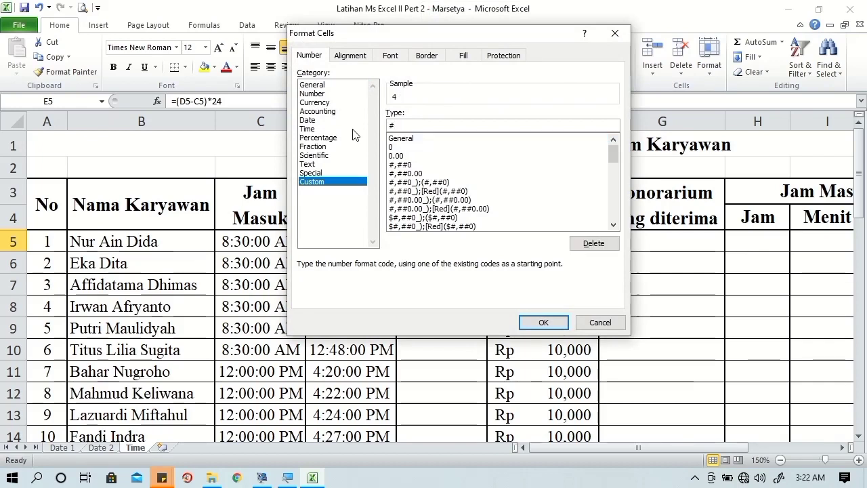
drag(443, 42, 328, 75)
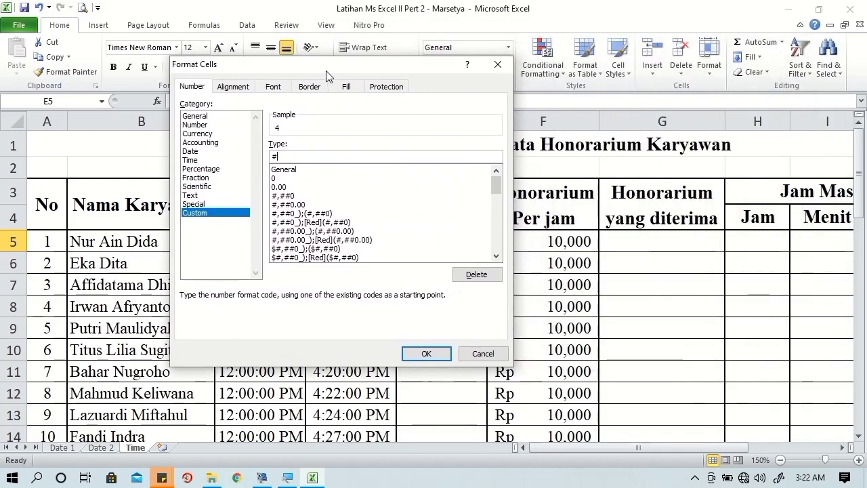
text(.00)
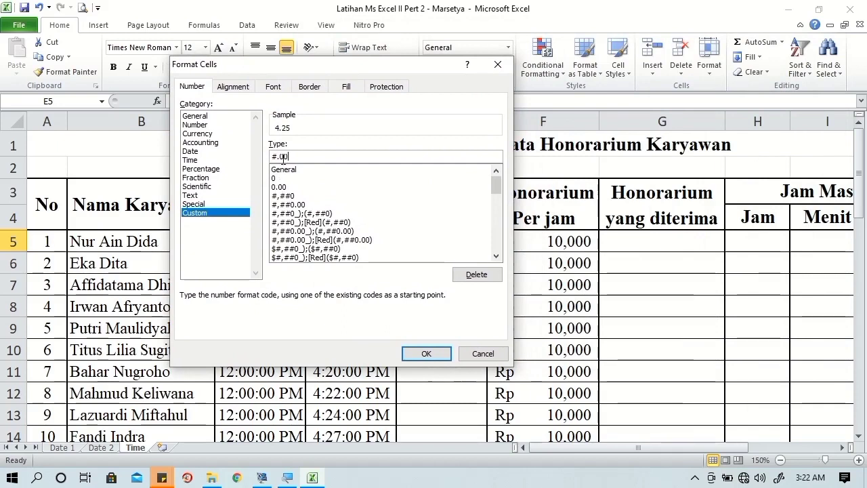
drag(332, 67, 184, 80)
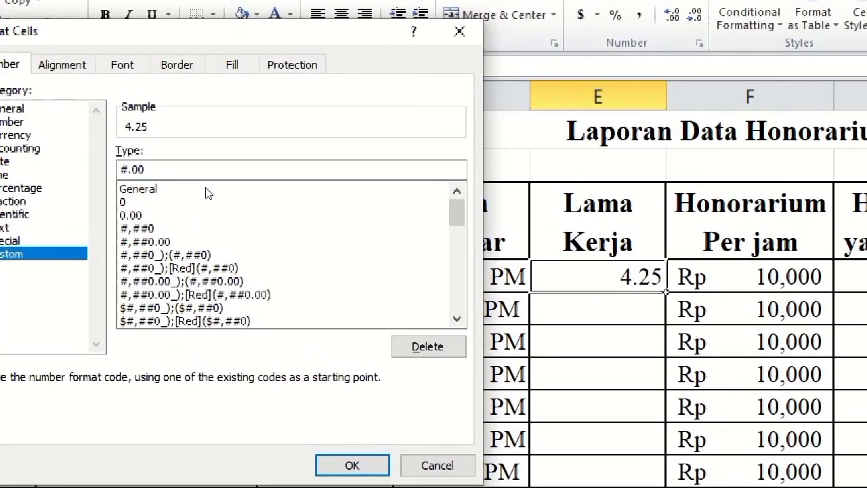
text( "jam)
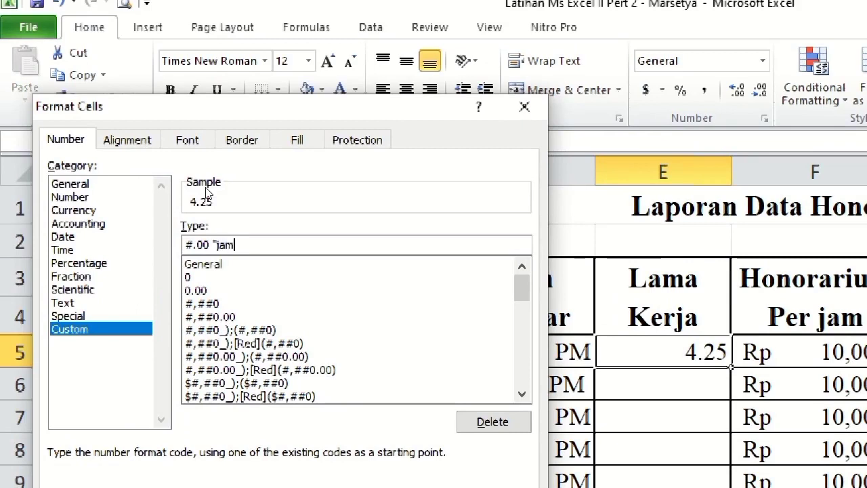
text(")
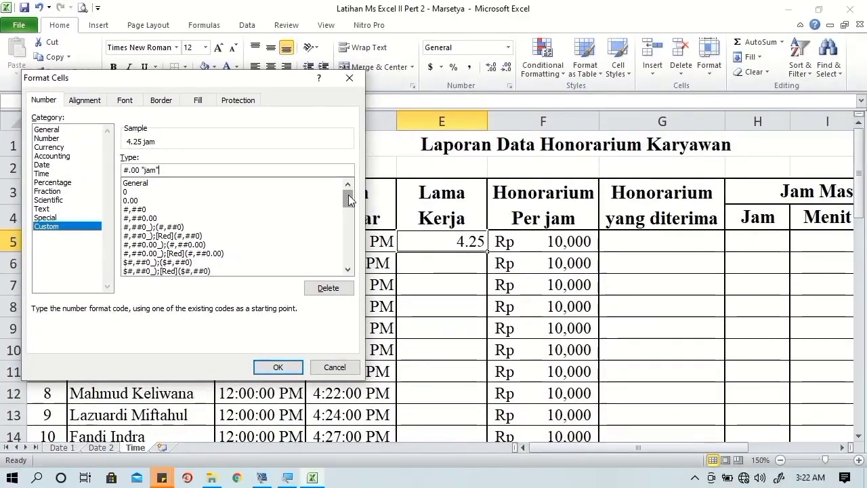
click(269, 369)
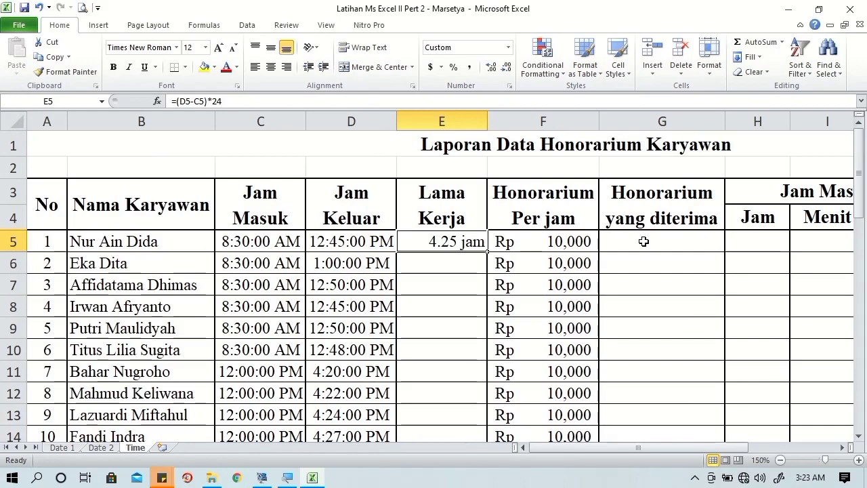
Enter =E5*F5 in G5, giving a 42,500.00 honorarium
click(643, 241)
text(=)
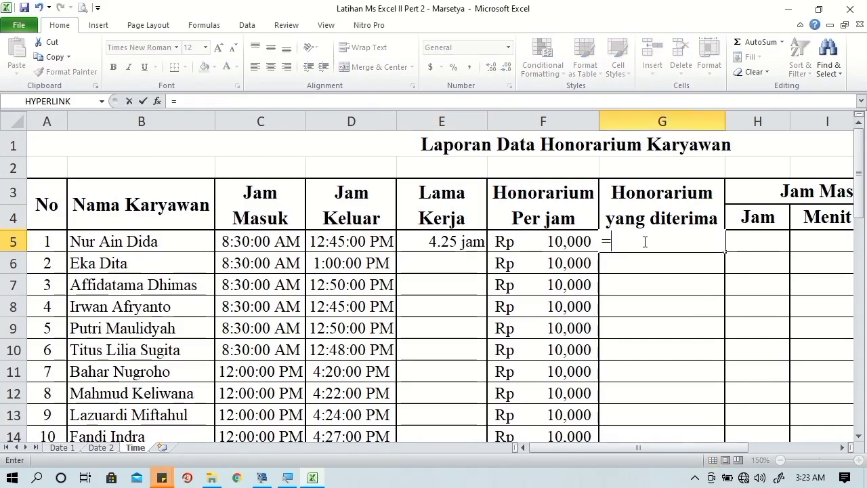
click(420, 245)
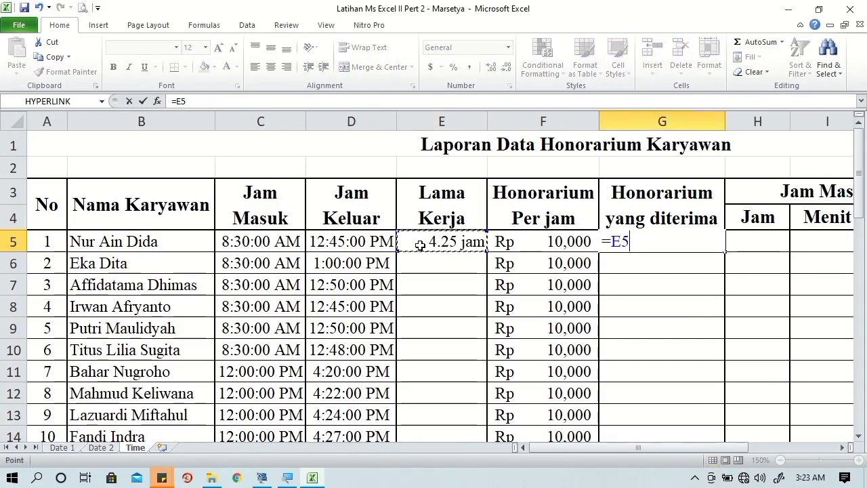
text(*)
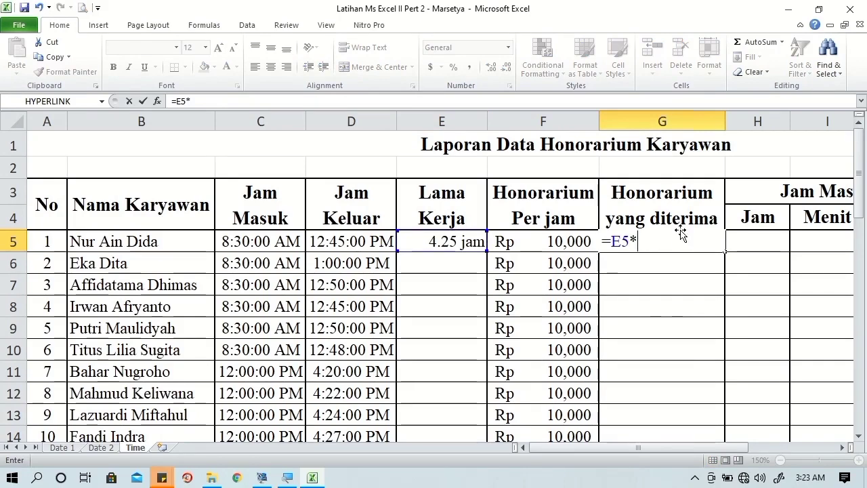
click(575, 246)
key(Return)
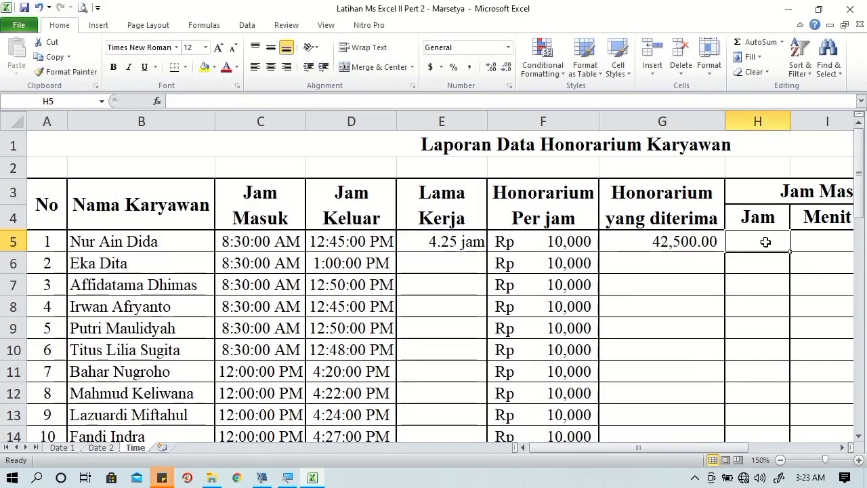
click(704, 248)
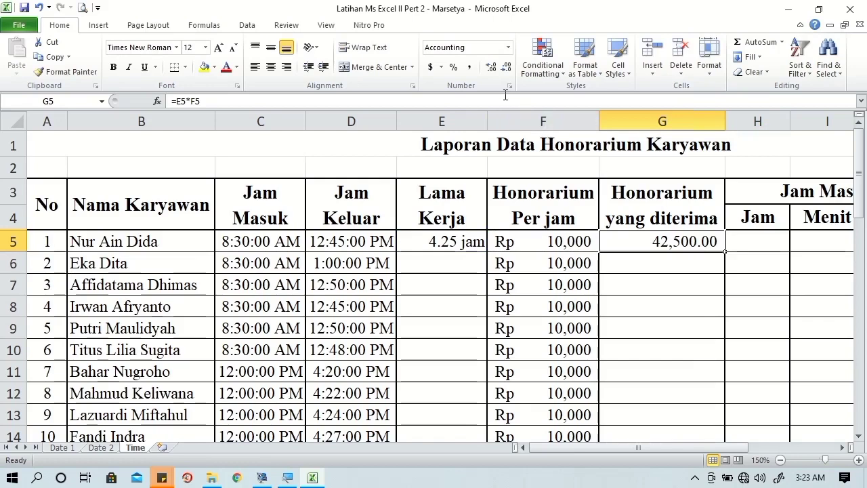
Format G5 as Accounting with 0 decimal places and the Rp Indonesian symbol
click(441, 67)
click(447, 157)
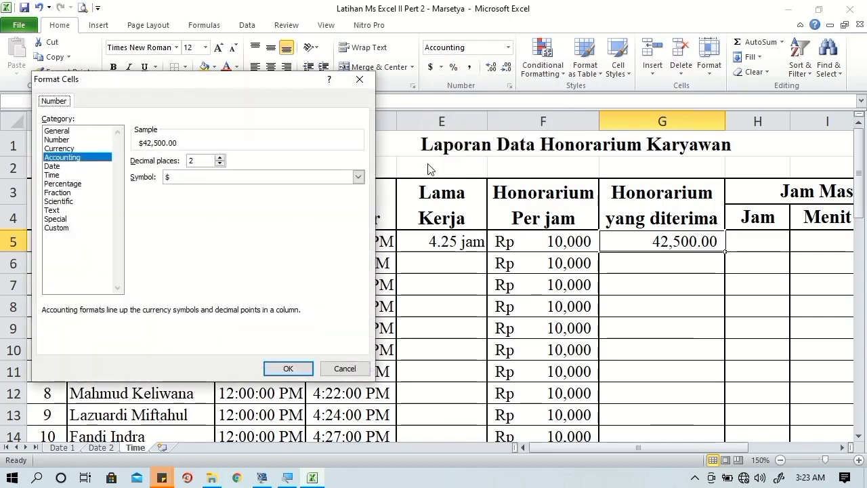
click(219, 164)
click(220, 164)
click(358, 177)
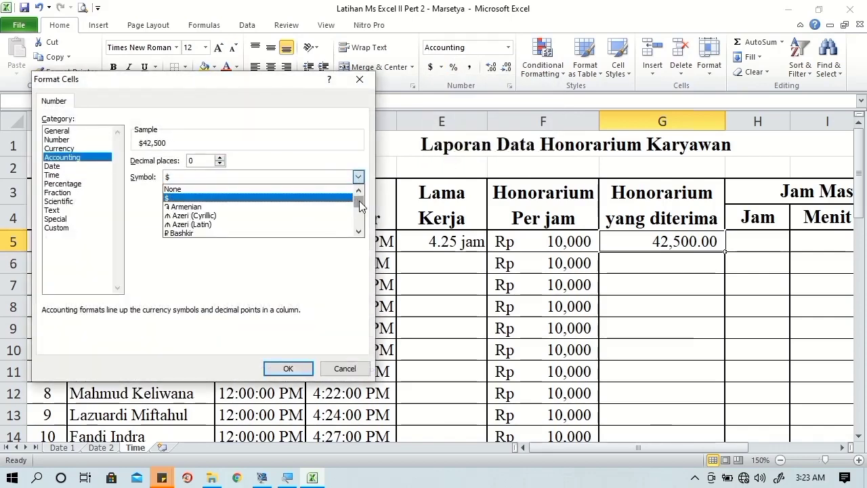
drag(359, 203, 361, 211)
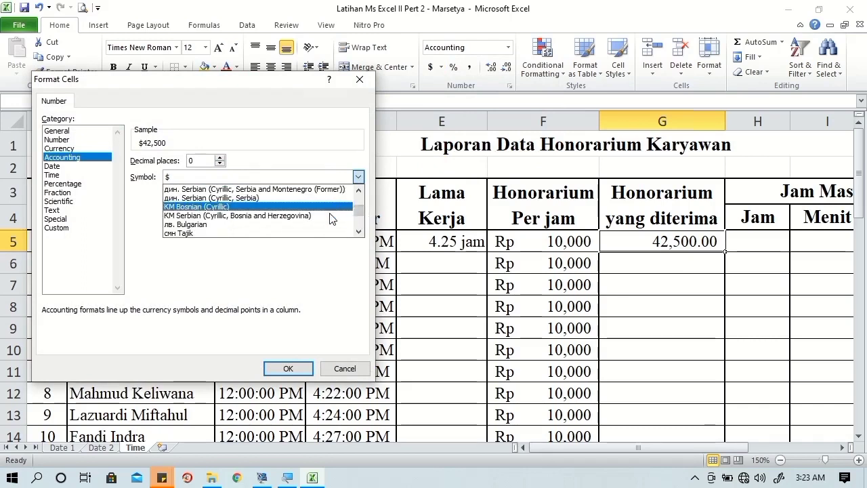
scroll(332, 218, down, 2)
scroll(331, 218, down, 2)
scroll(331, 218, up, 2)
scroll(331, 219, up, 2)
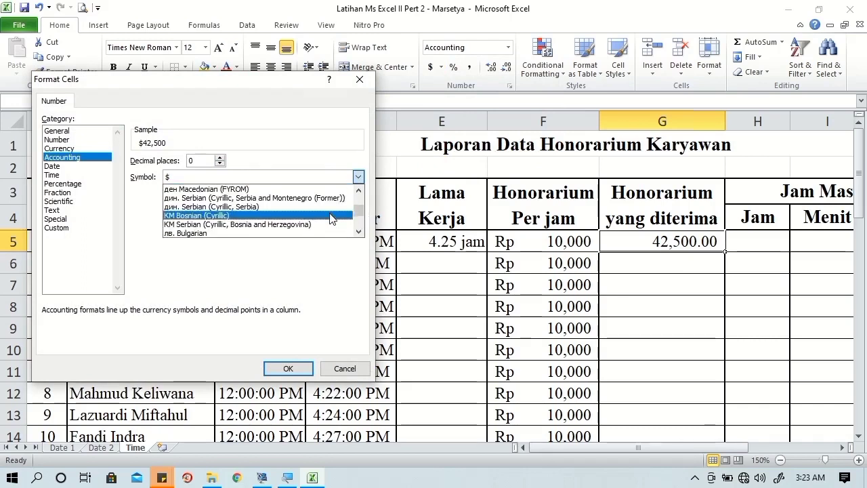
scroll(331, 218, up, 2)
scroll(331, 218, up, 2)
scroll(331, 217, up, 1)
scroll(319, 212, up, 1)
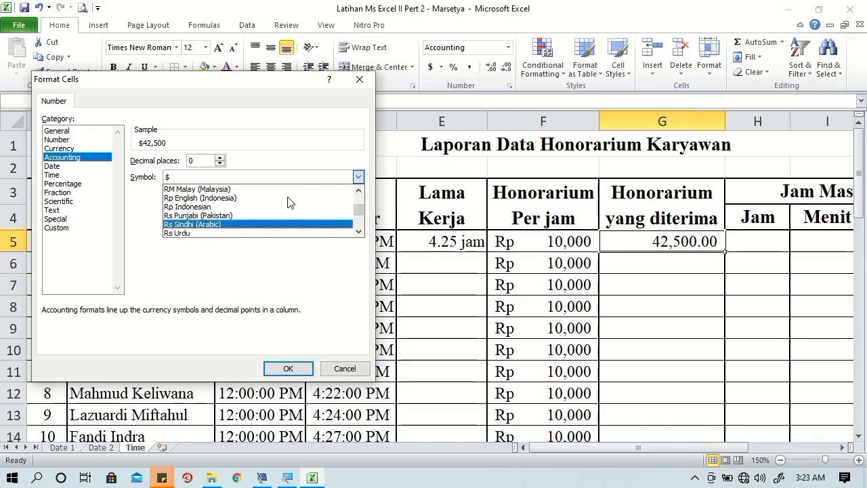
click(263, 206)
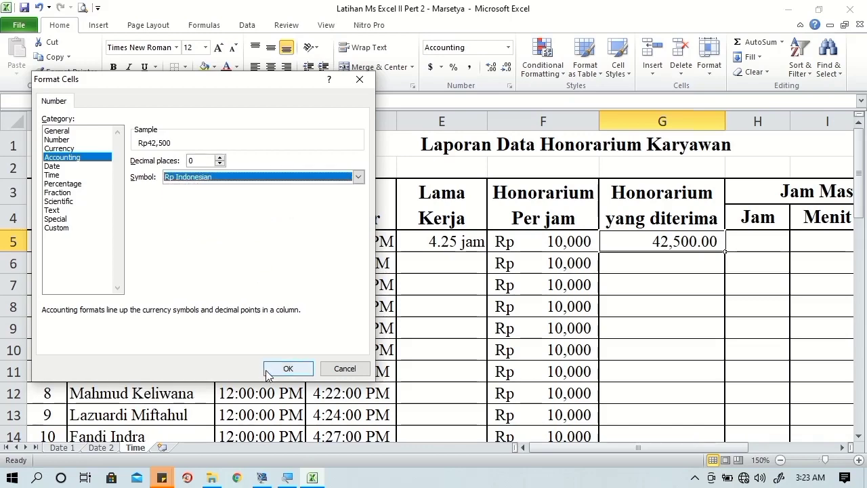
click(285, 369)
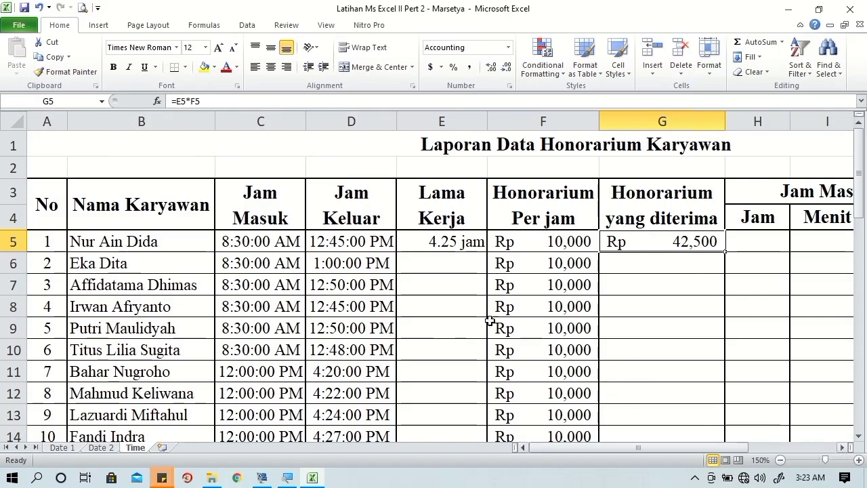
Scroll the sheet right and select H5 for the clock-in hour
drag(736, 451, 738, 451)
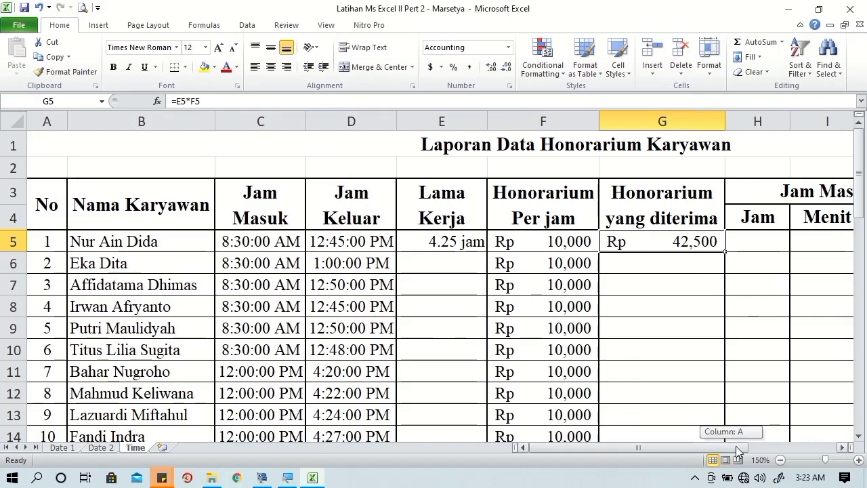
click(844, 447)
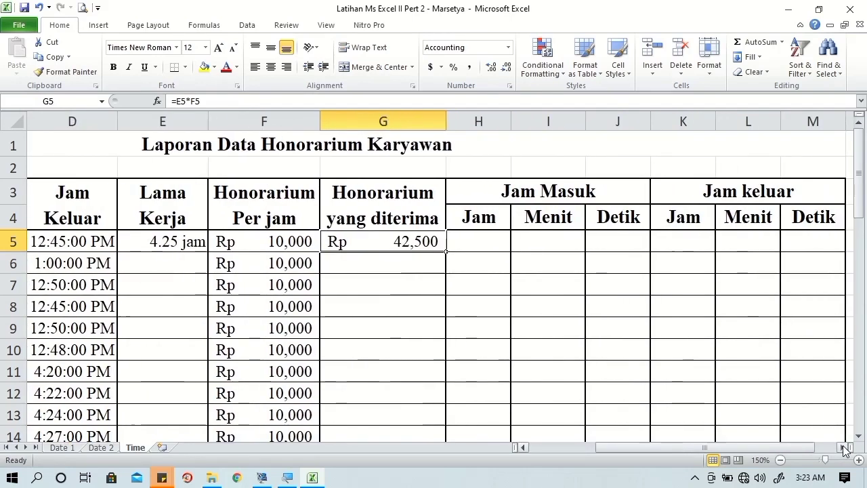
click(523, 447)
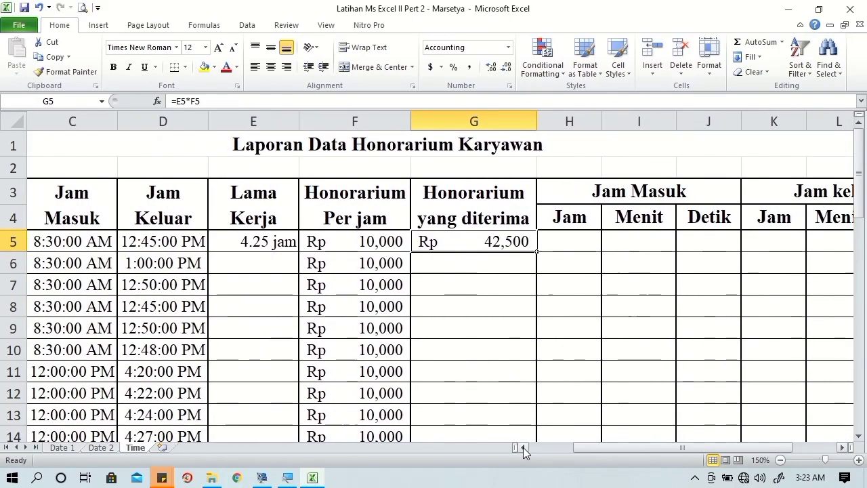
click(570, 240)
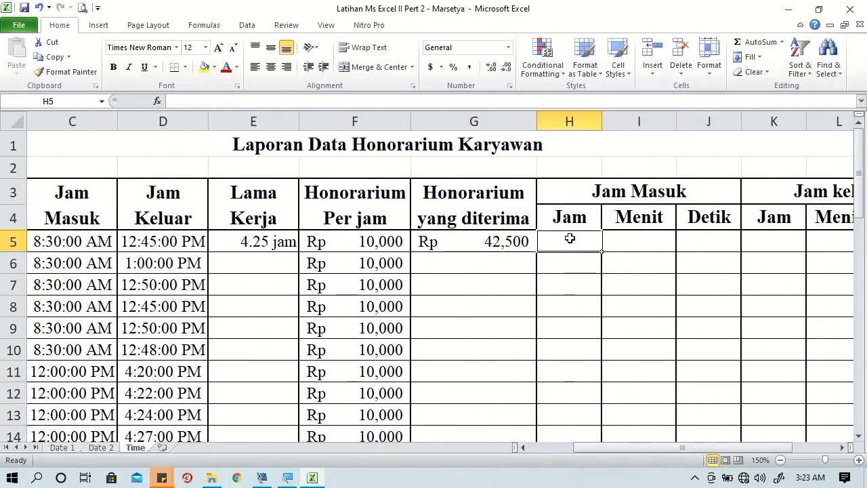
Enter =HOUR(C5), =MINUTE(C5) and =SECOND(C5) in H5:J5, giving 8, 30 and 0
text(=ho)
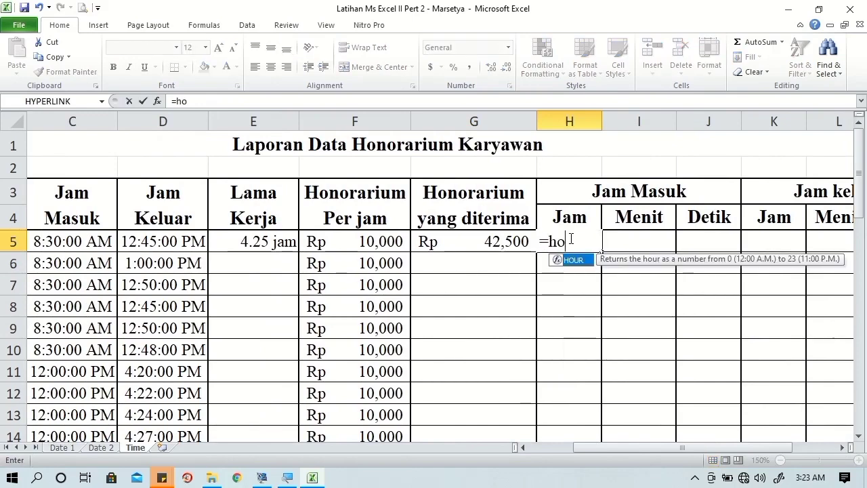
key(Tab)
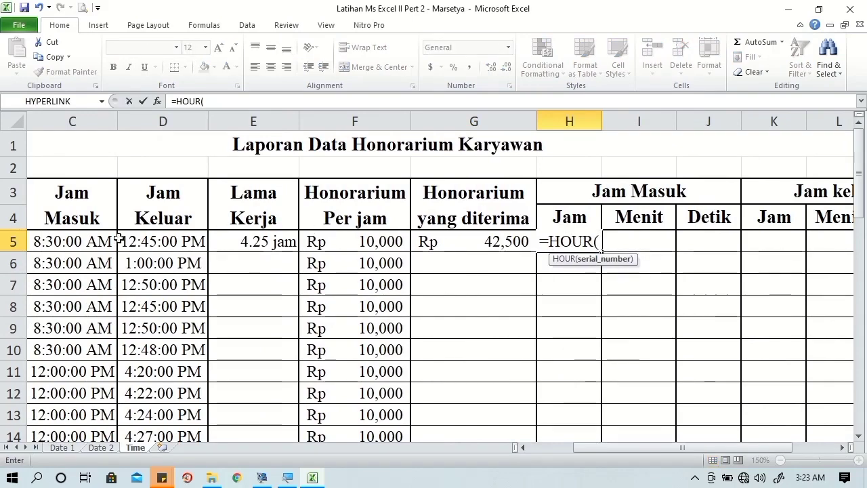
click(92, 246)
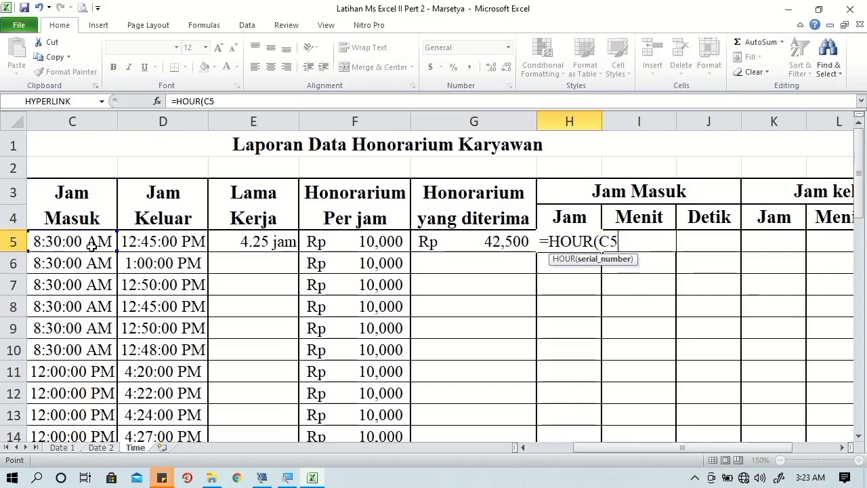
key(Tab)
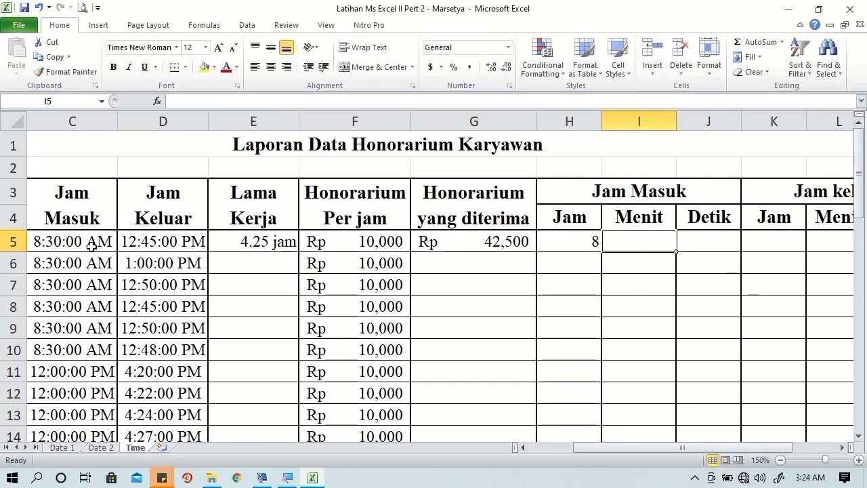
text(=)
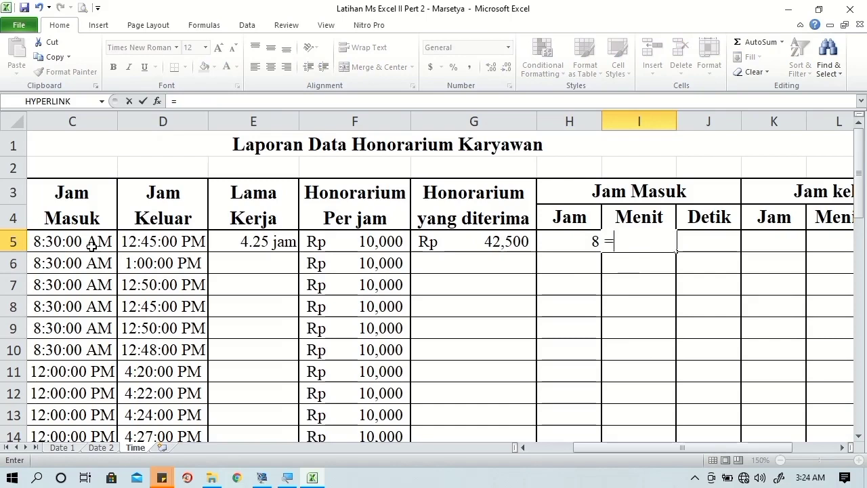
text(min)
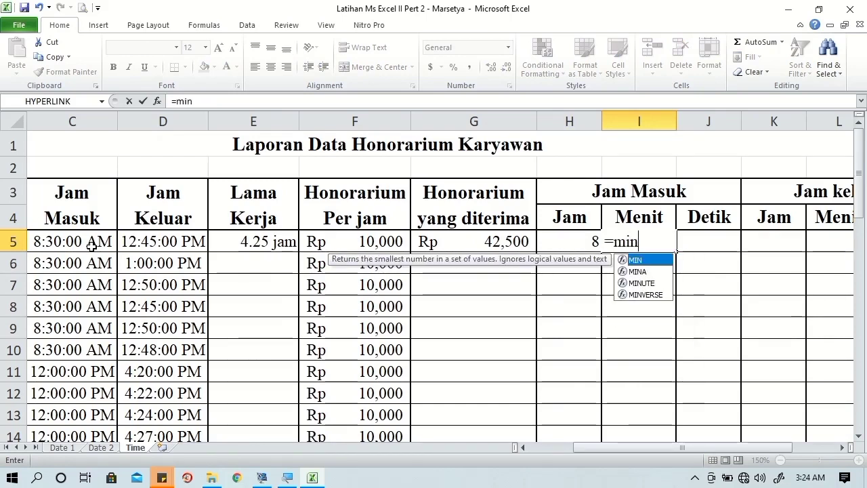
key(Down)
key(Down)
key(Tab)
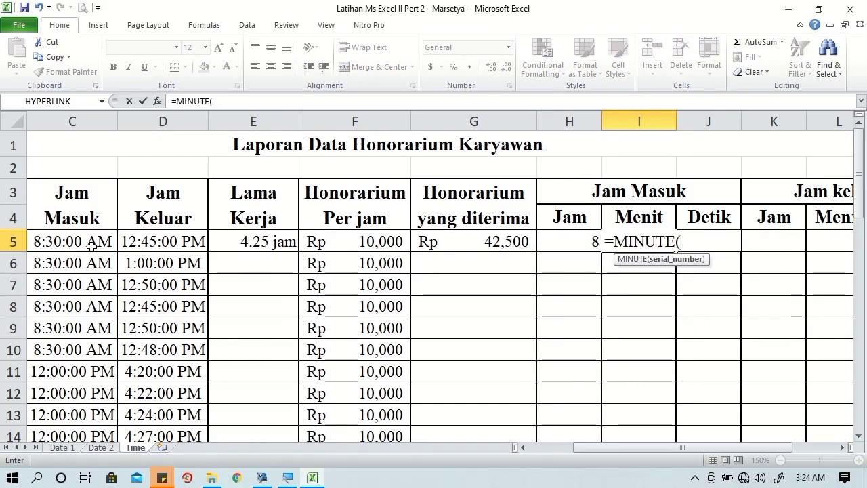
click(56, 245)
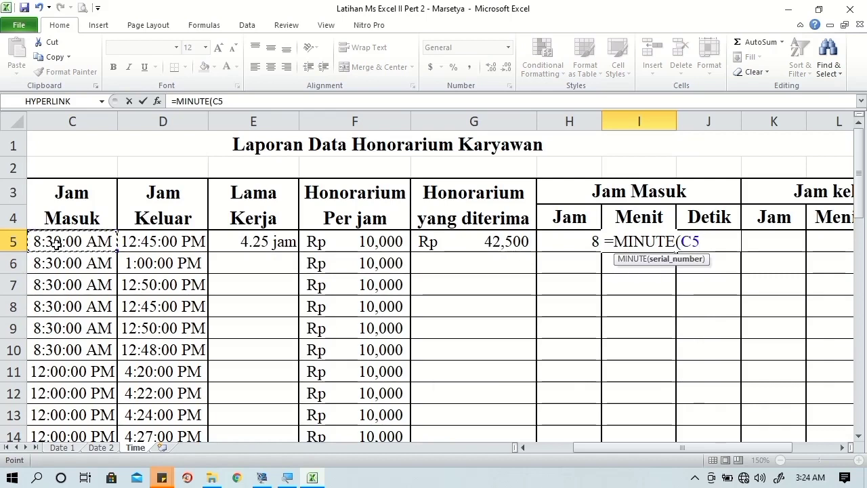
key(Tab)
text(=)
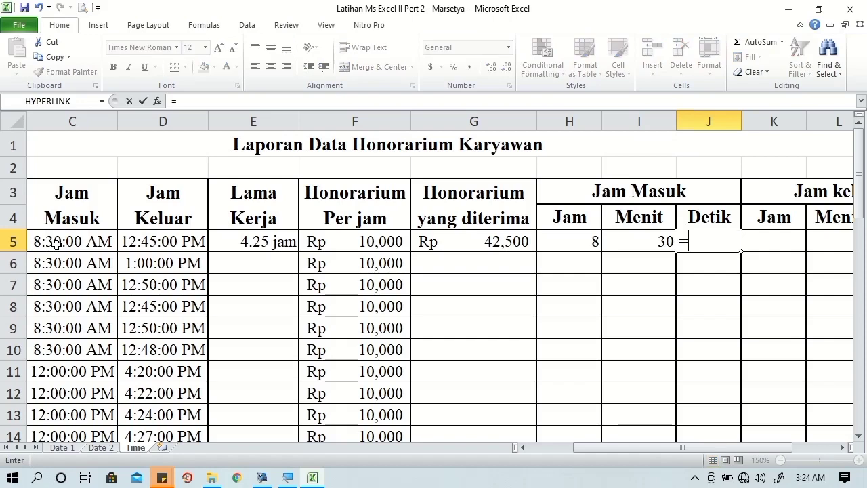
text(seco)
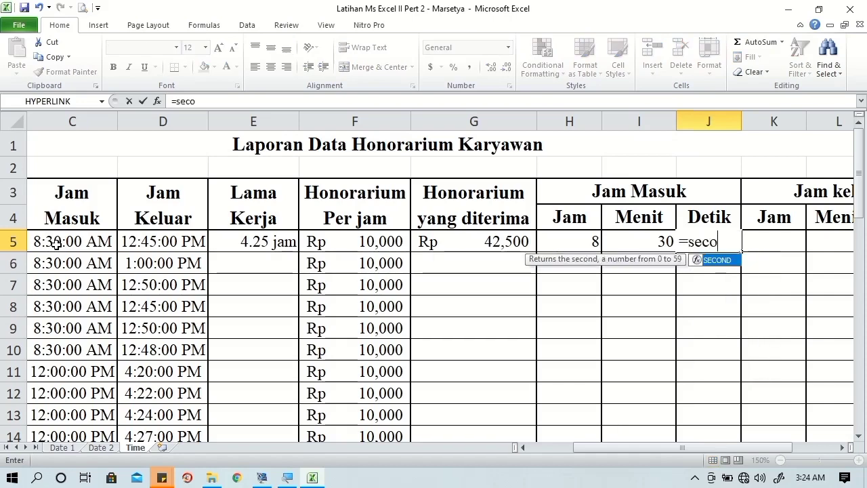
key(Tab)
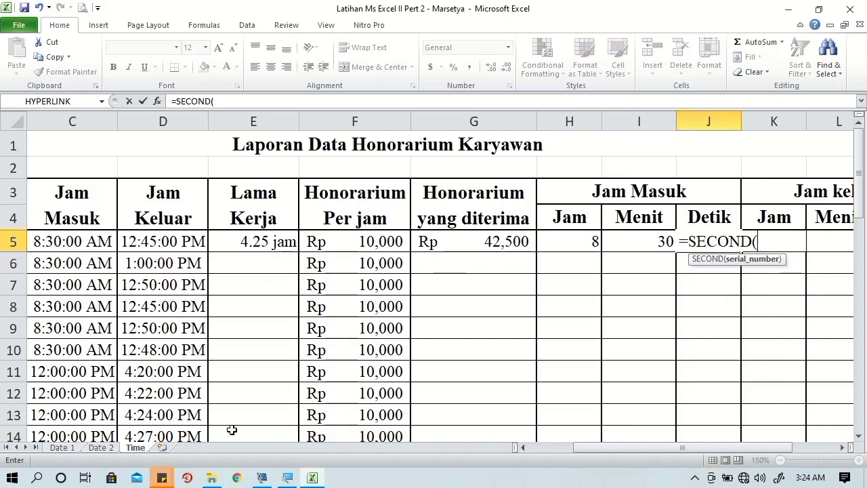
click(70, 242)
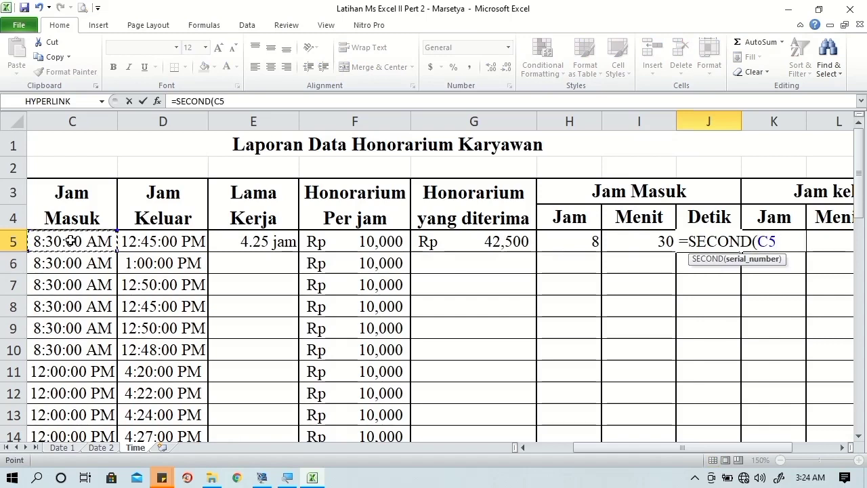
key(Tab)
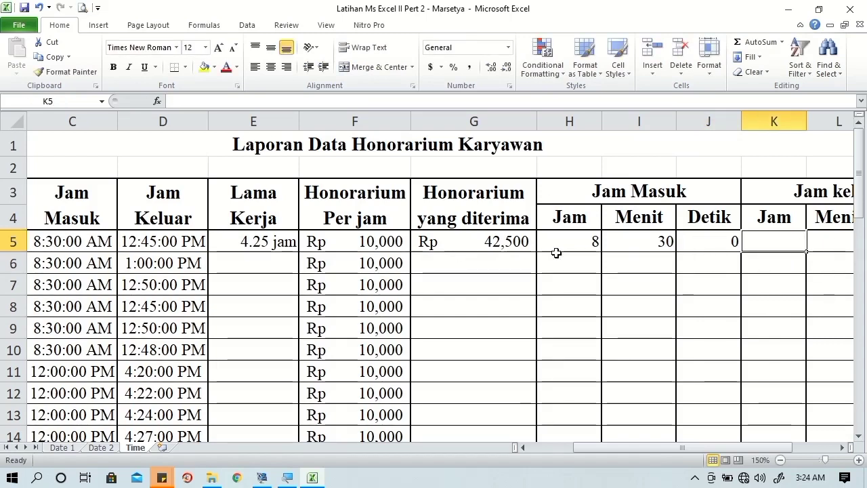
Centre the clock-in hour, minute and second values in H5:J5
drag(590, 247, 705, 242)
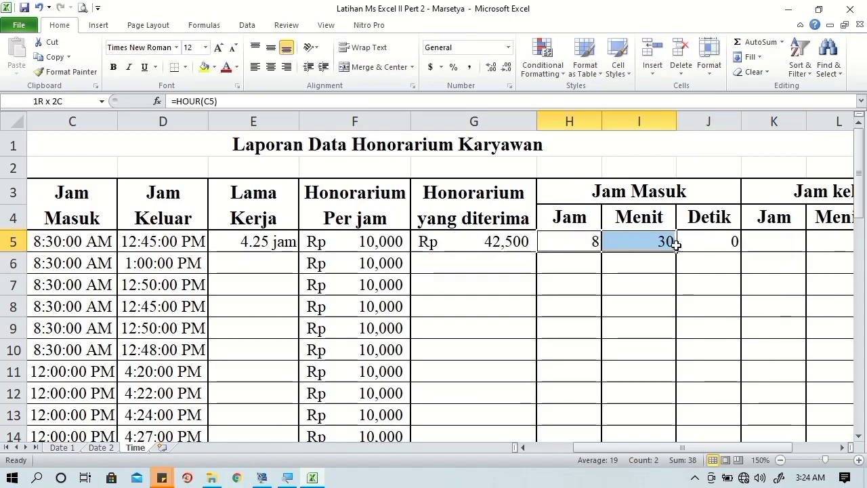
click(271, 70)
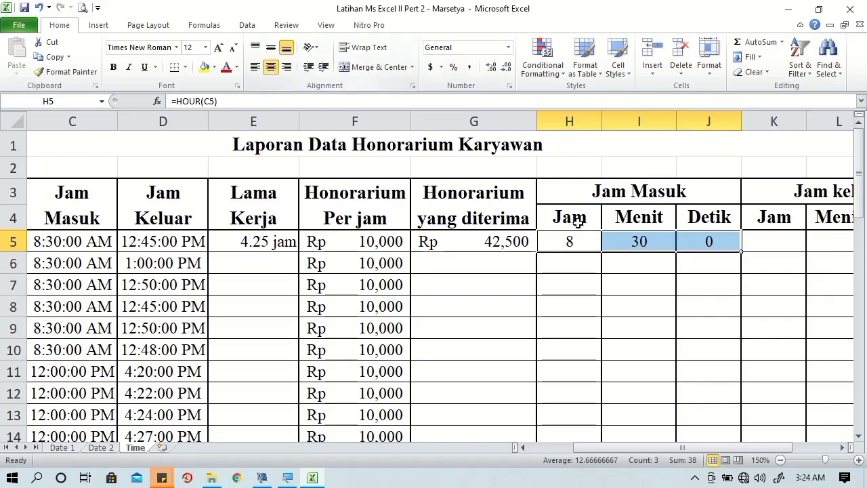
click(789, 243)
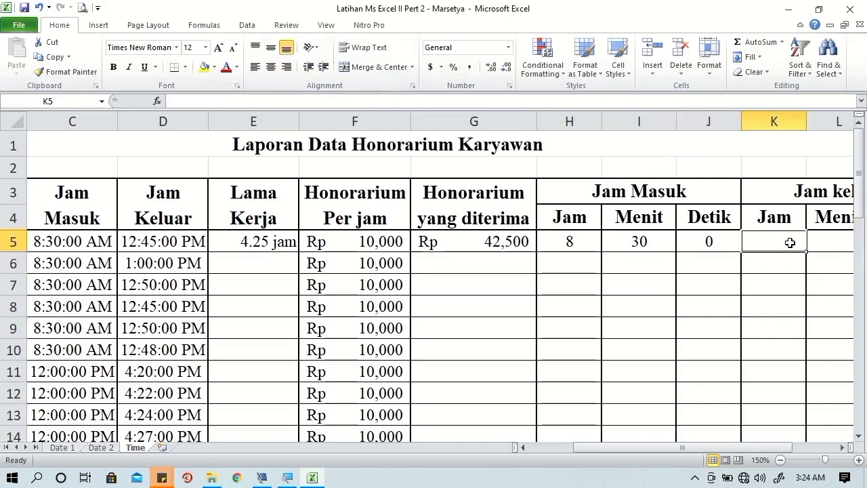
Enter =HOUR(D5), =MINUTE(D5) and =SECOND(D5) in K5:M5, giving 12, 45 and 0
text(=ho)
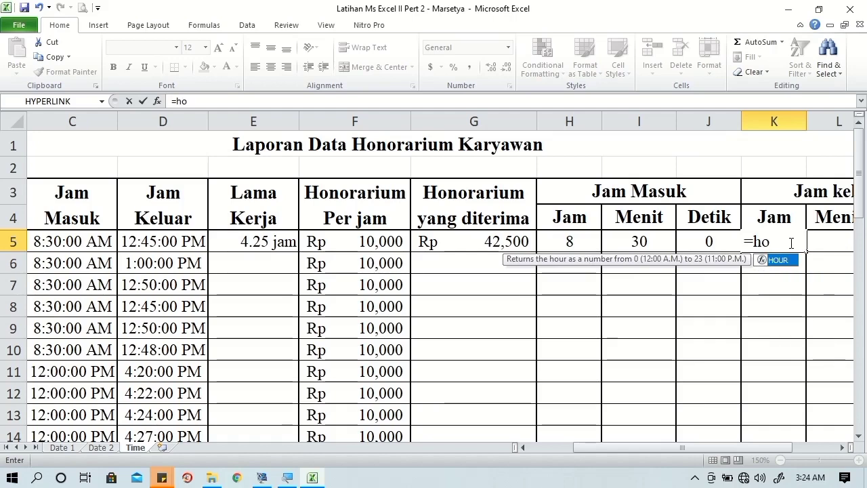
key(Tab)
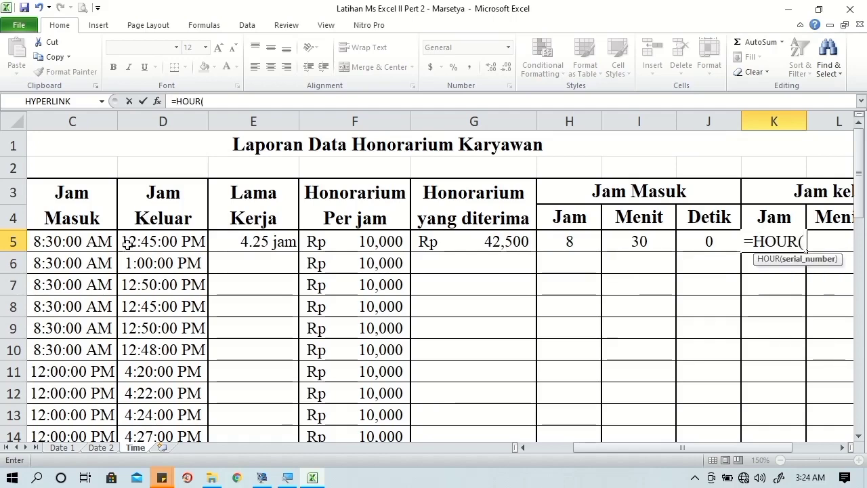
click(129, 244)
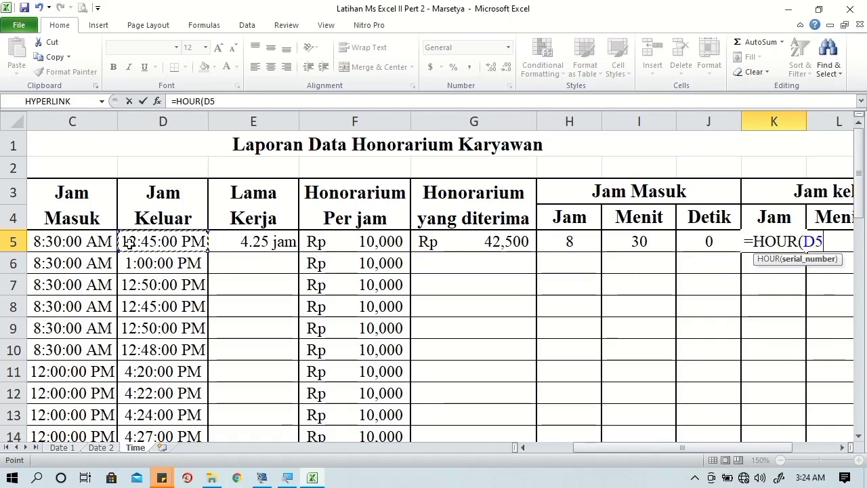
key(Tab)
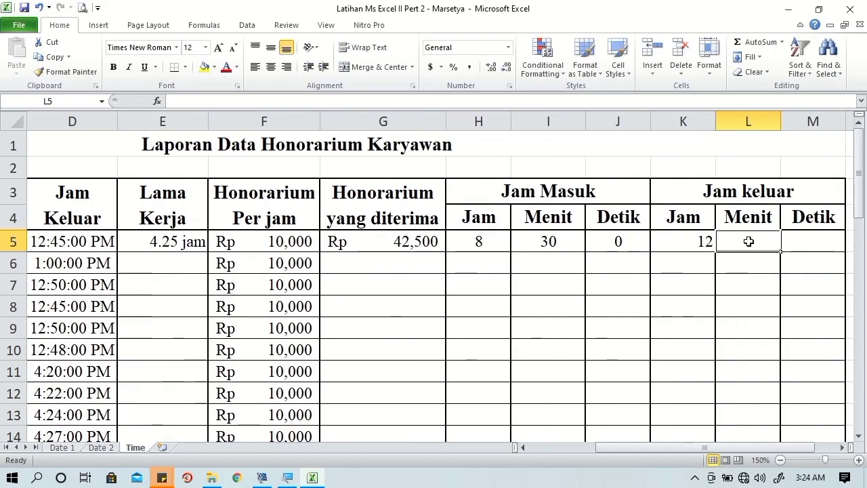
text(=mi)
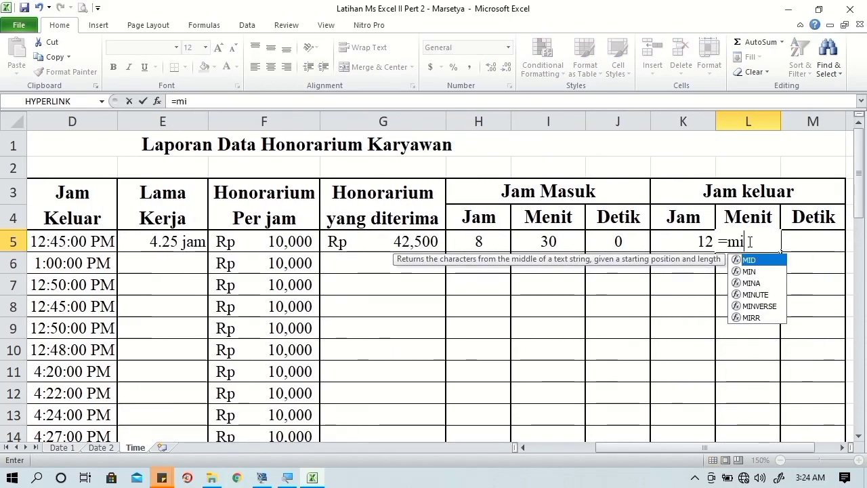
key(Down)
key(Down)
key(Down)
key(Tab)
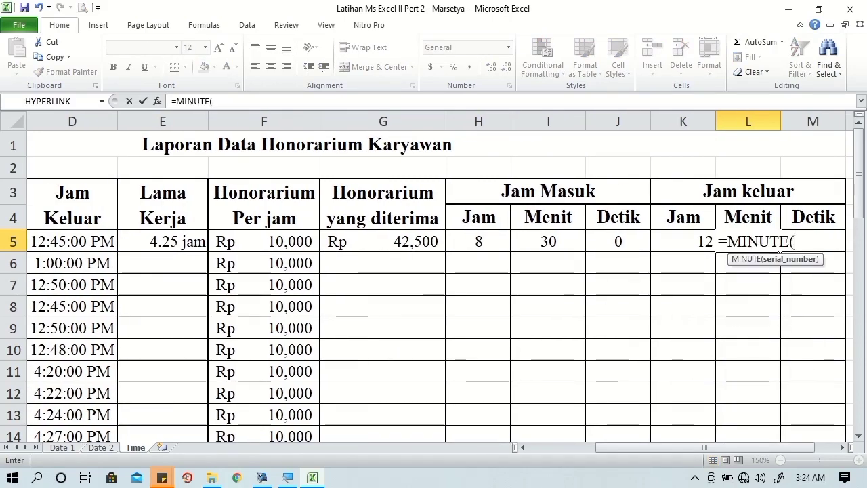
click(83, 242)
key(Tab)
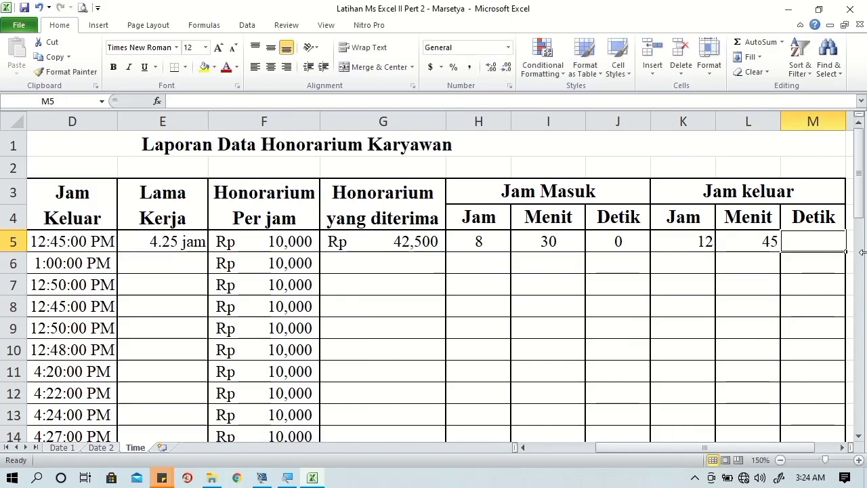
text(=sec)
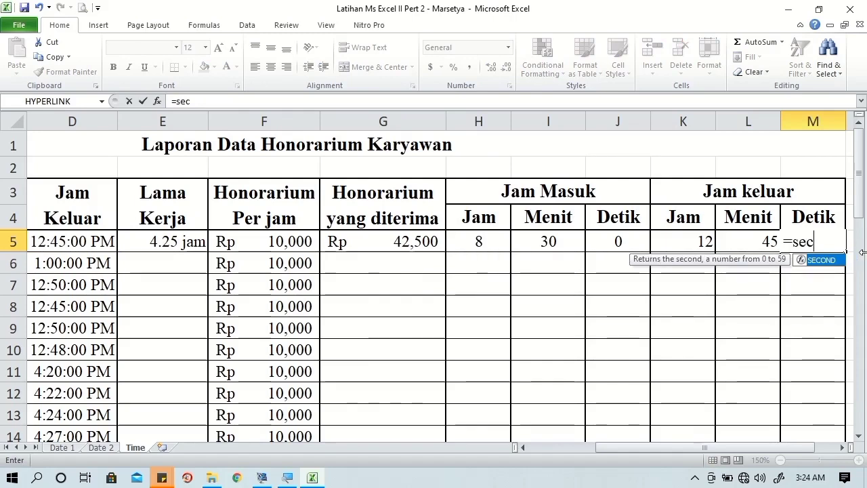
key(Tab)
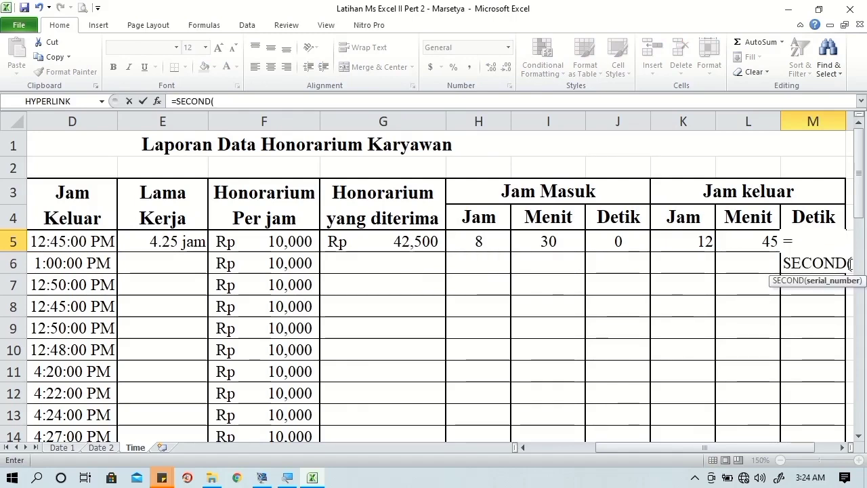
click(91, 239)
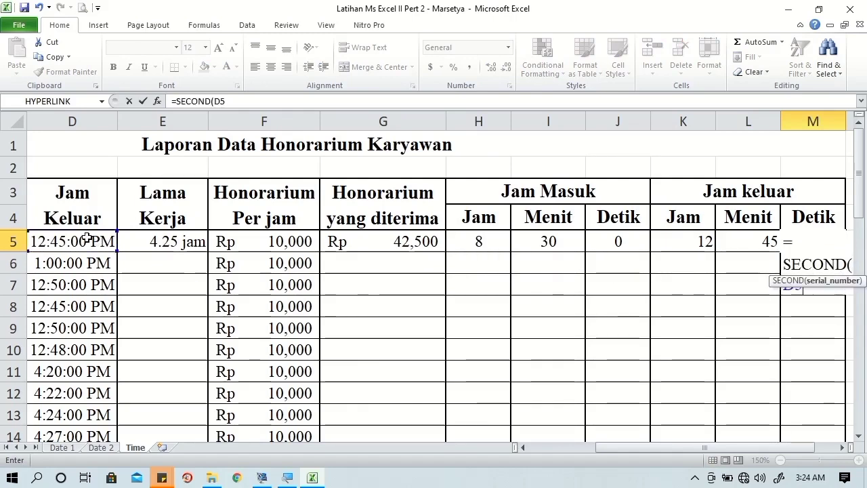
key(Tab)
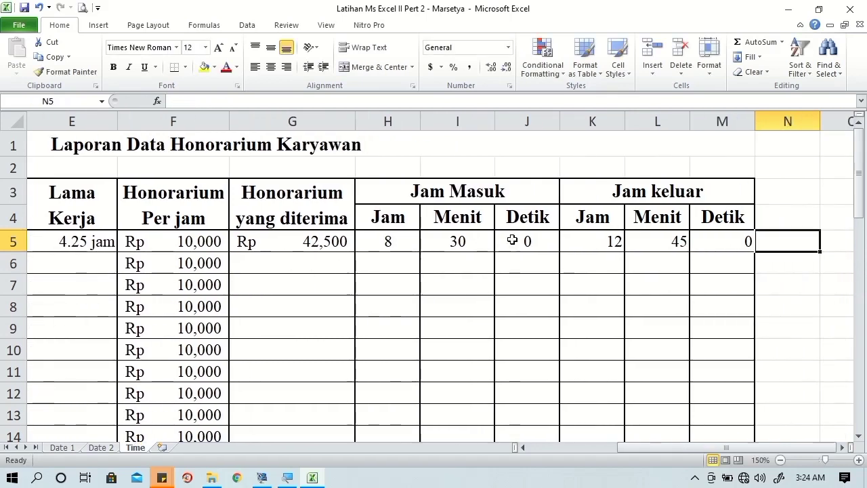
Centre the clock-out values in K5:M5
click(572, 237)
drag(571, 237, 707, 235)
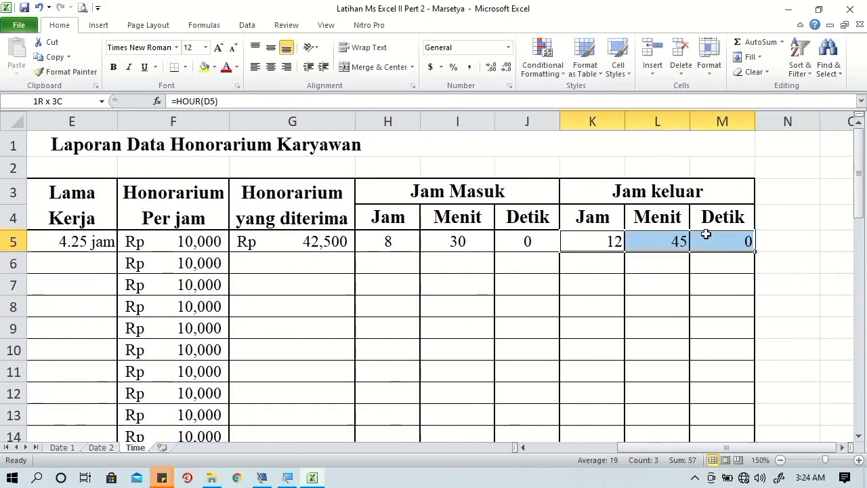
click(270, 68)
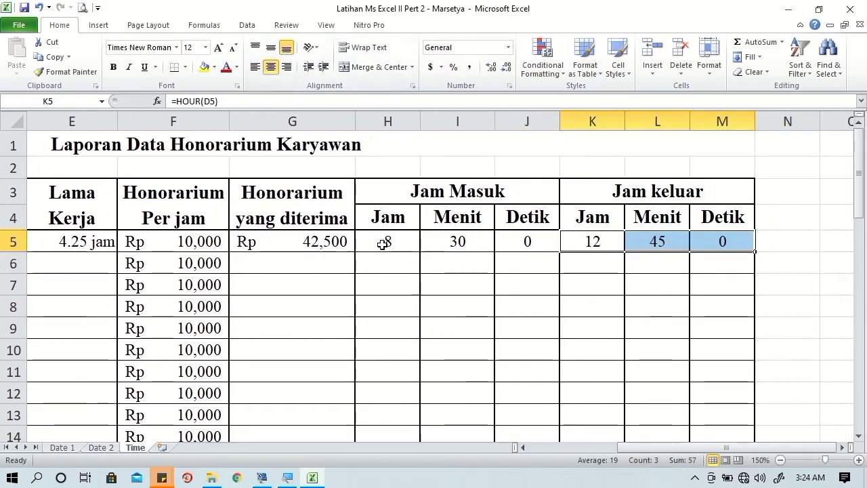
click(298, 248)
Fill G5:M5 down to row 19 and reapply the table's Outline and Inside borders
shift+click(725, 241)
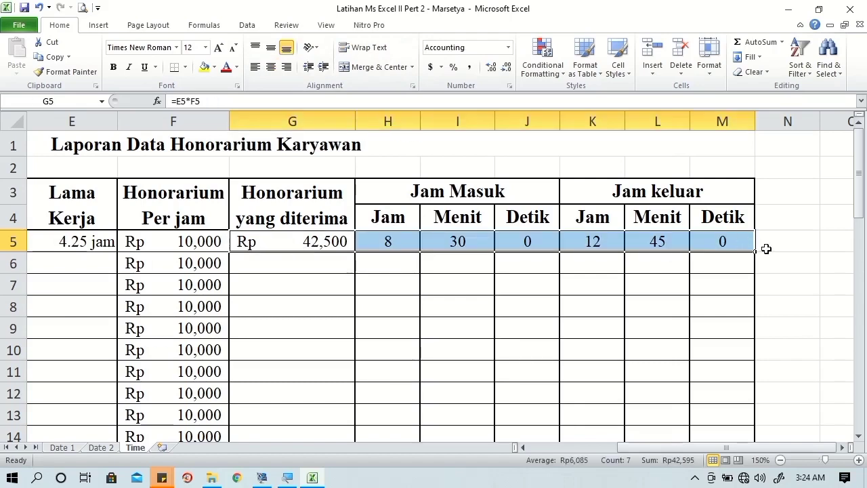
drag(757, 252, 744, 423)
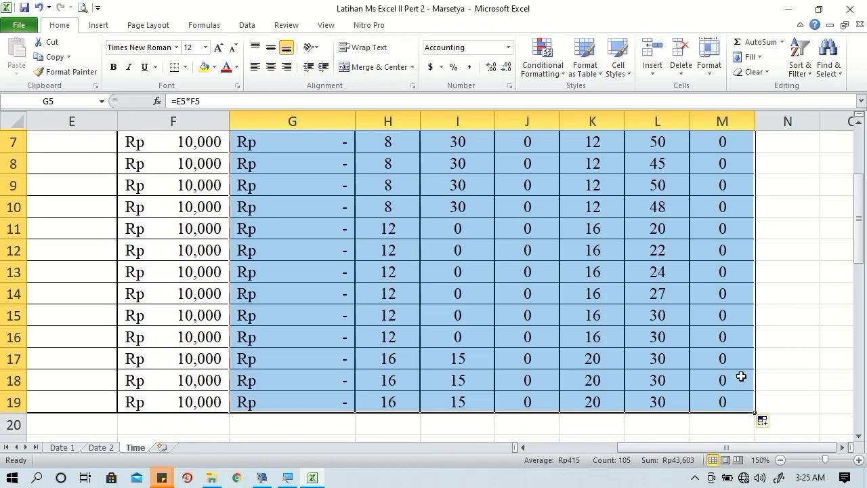
right_click(709, 403)
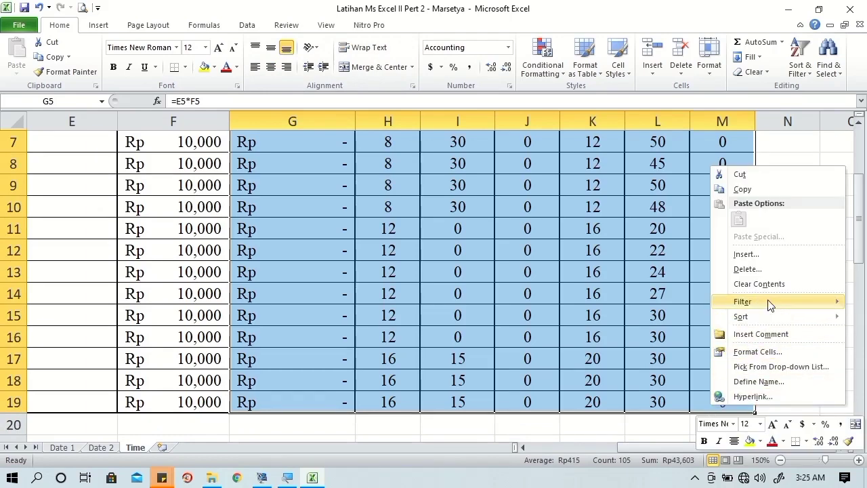
click(745, 352)
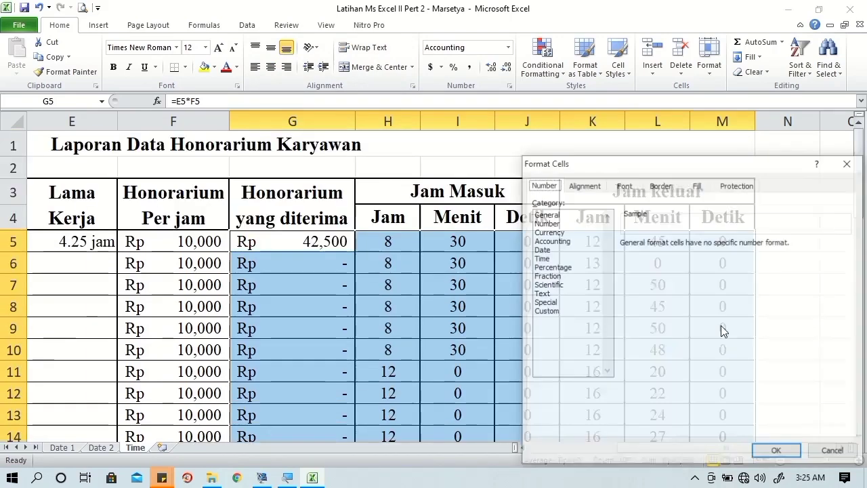
click(658, 184)
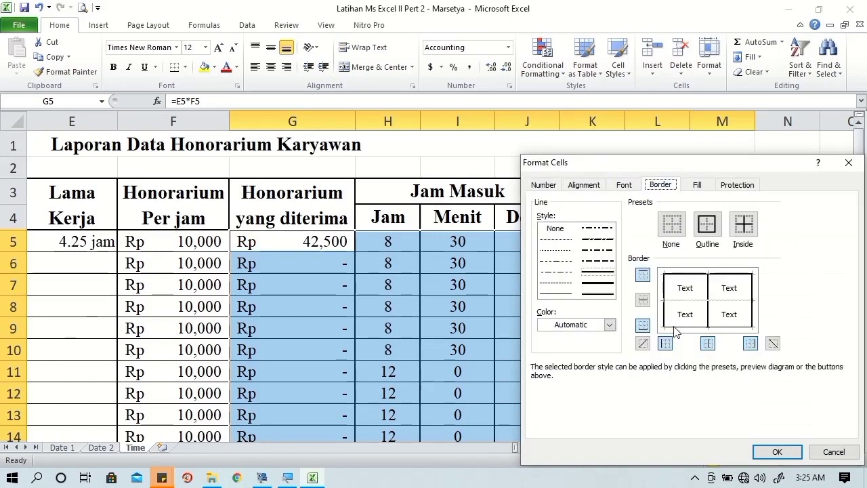
click(758, 447)
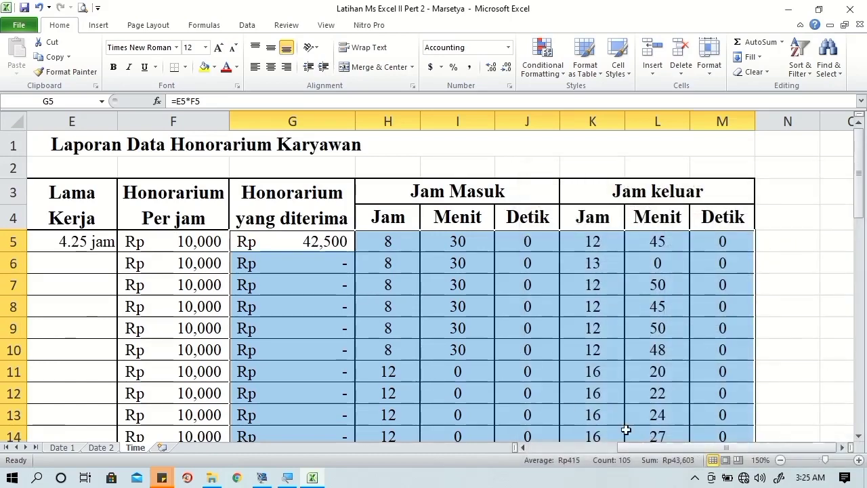
drag(637, 449, 499, 449)
Fill E5's hours formula down the Lama Kerja column, restore borders, and check the results
click(444, 242)
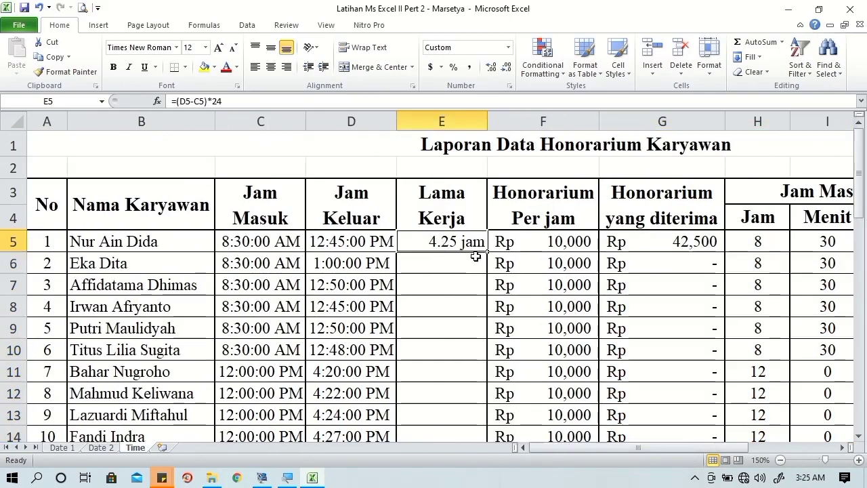
mouse_move(486, 252)
mouse_down()
mouse_move(463, 372)
mouse_move(468, 393)
mouse_up()
right_click(468, 392)
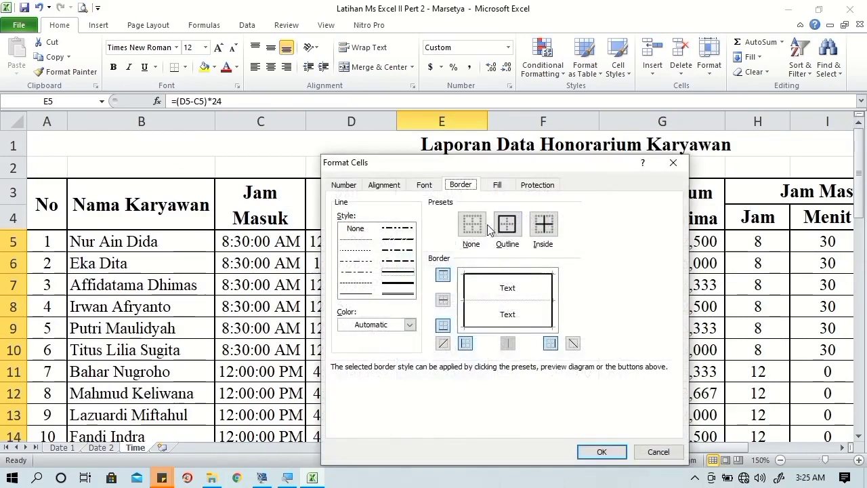
click(593, 451)
click(433, 328)
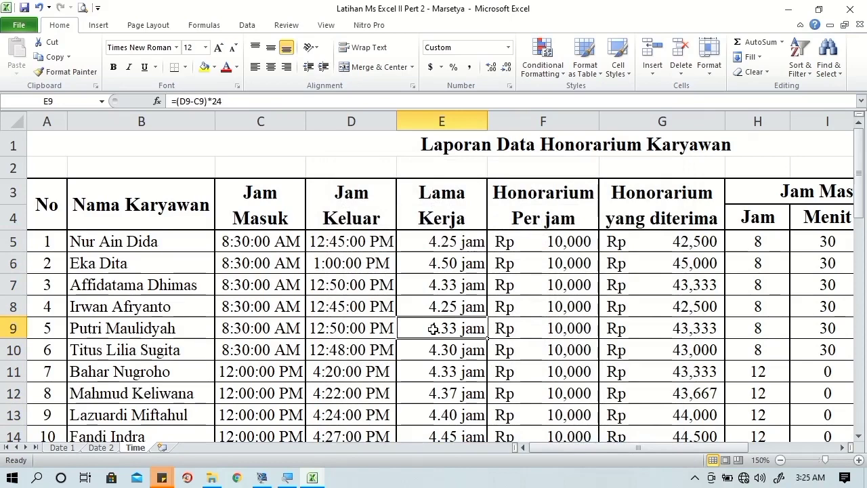
click(464, 241)
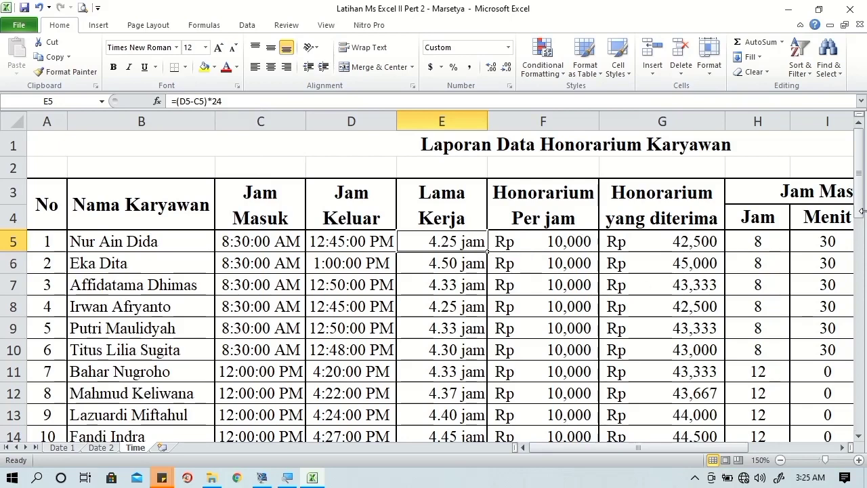
click(779, 237)
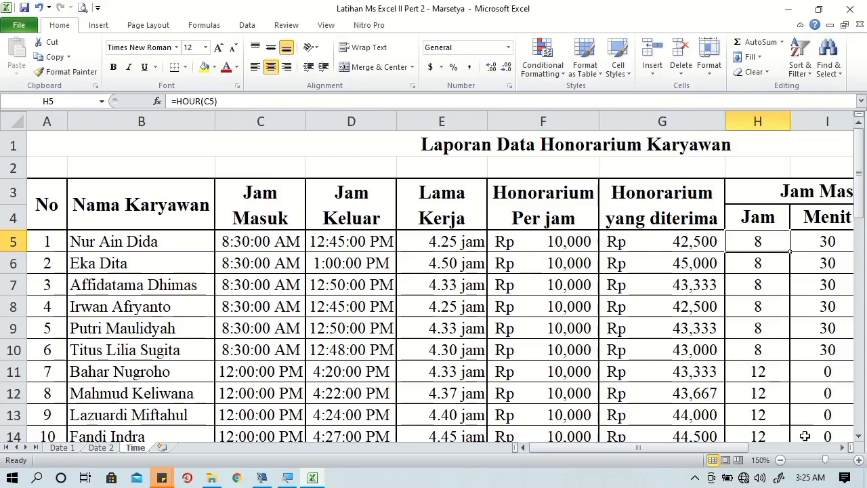
click(842, 447)
click(842, 447)
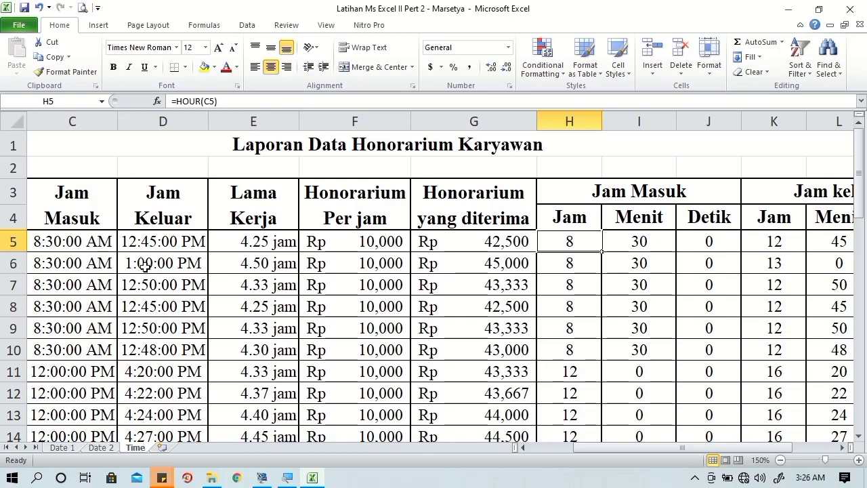
click(786, 221)
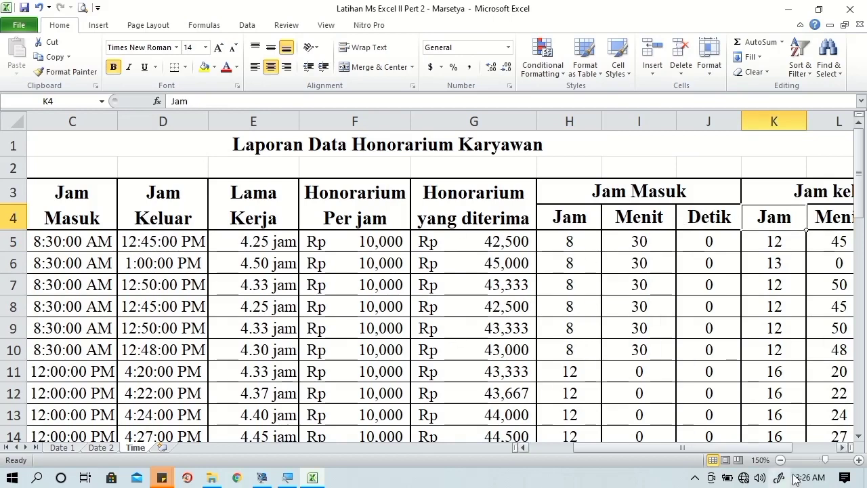
click(842, 447)
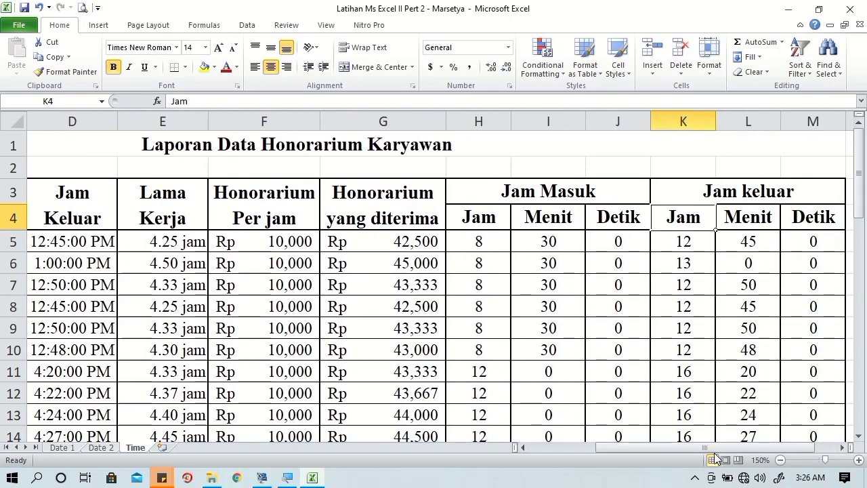
drag(706, 447, 635, 450)
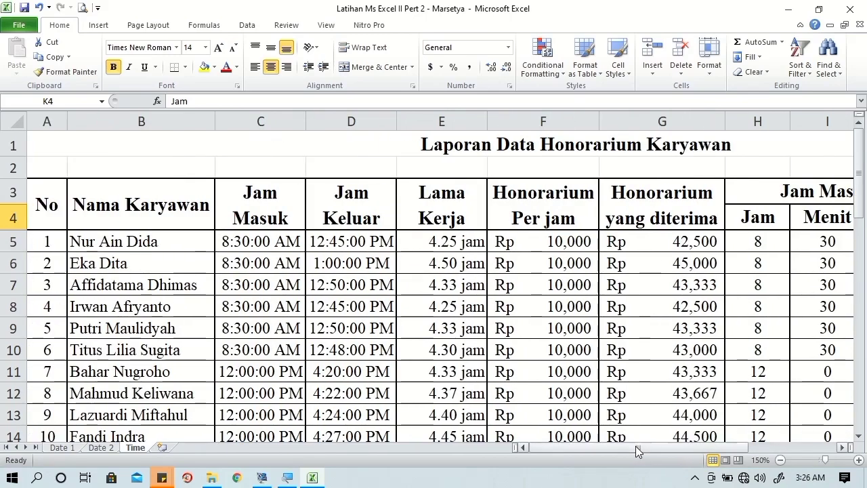